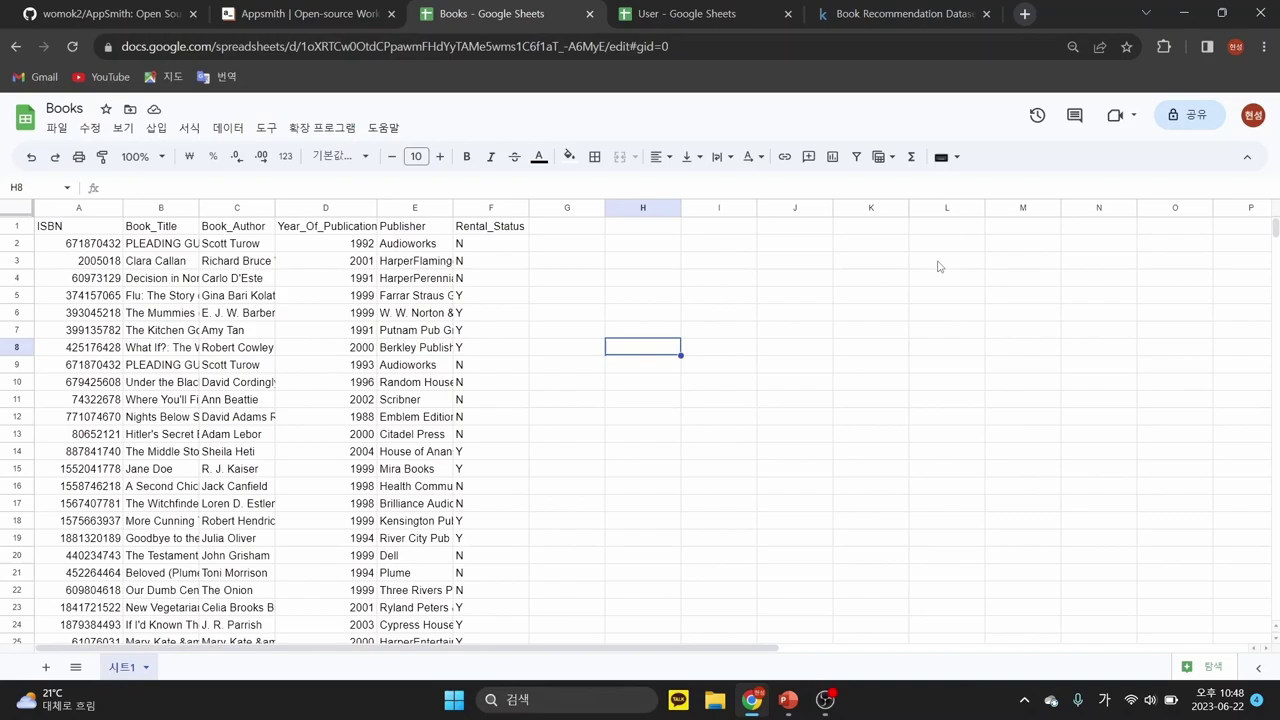
- Examine the Book Recommendation Dataset page on Kaggle, including its context description, license and tags
click(891, 21)
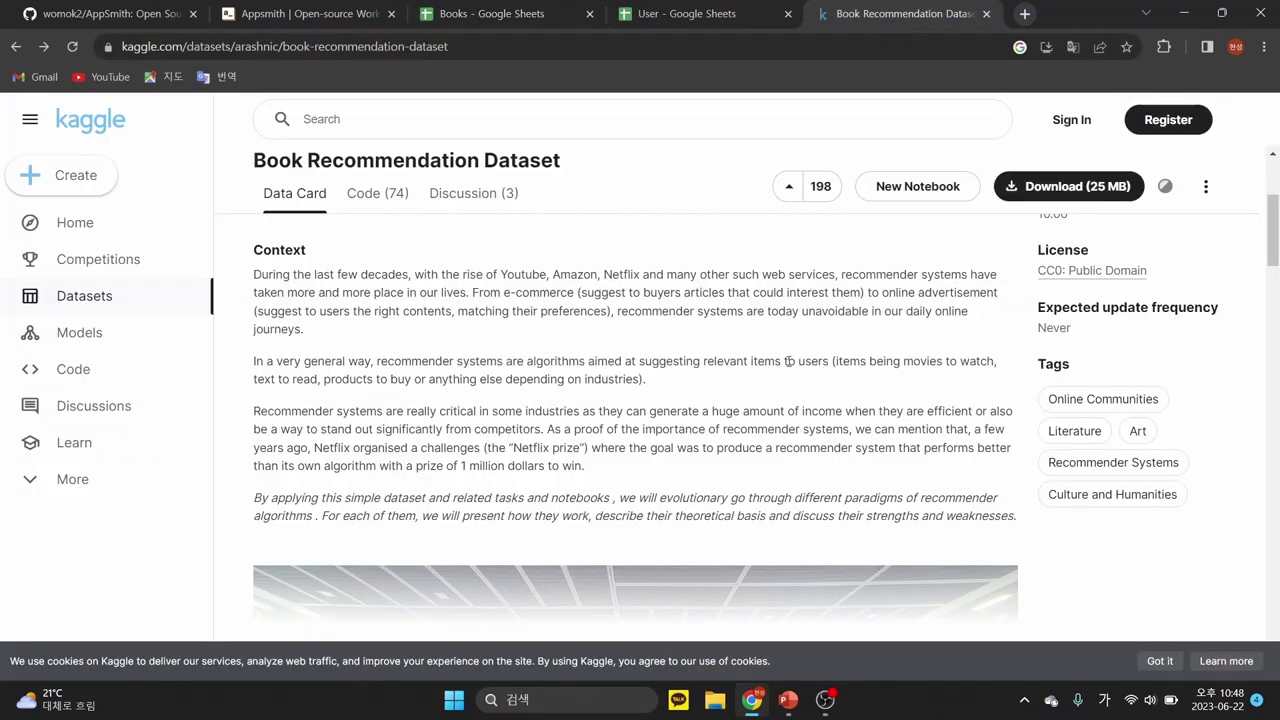
scroll(421, 393, up, 3)
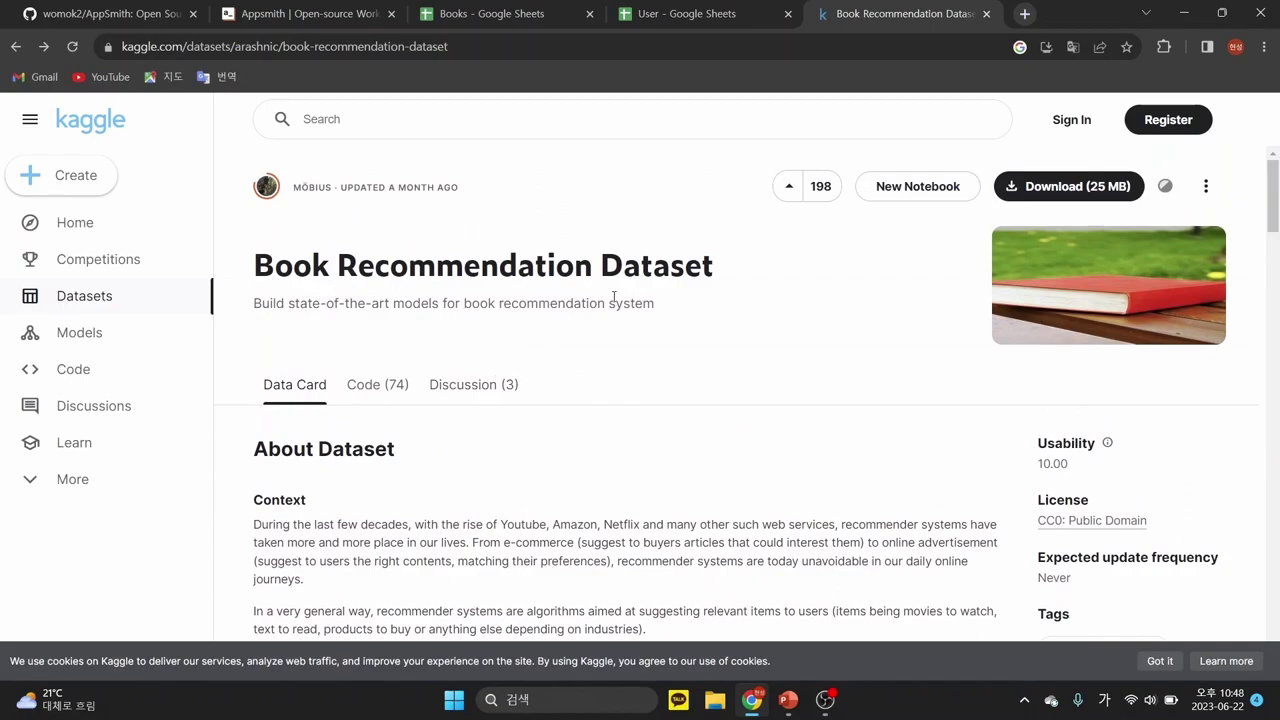
scroll(843, 434, down, 1)
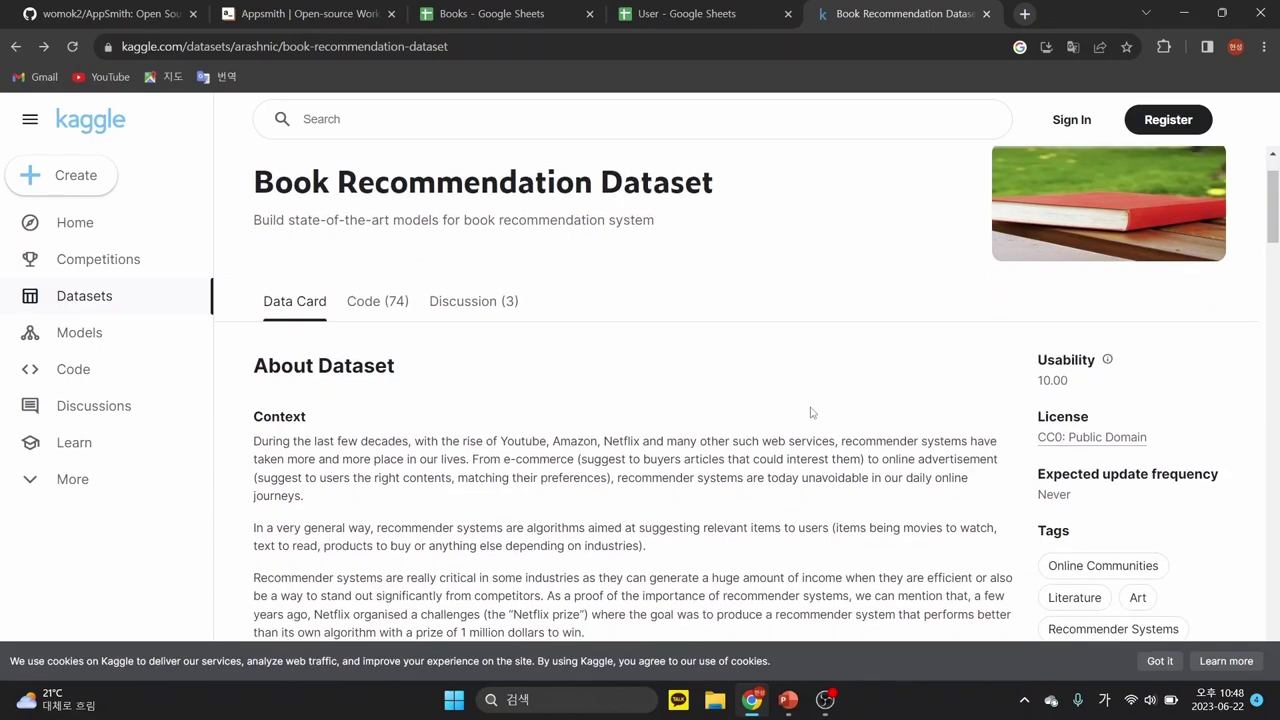
scroll(811, 412, down, 1)
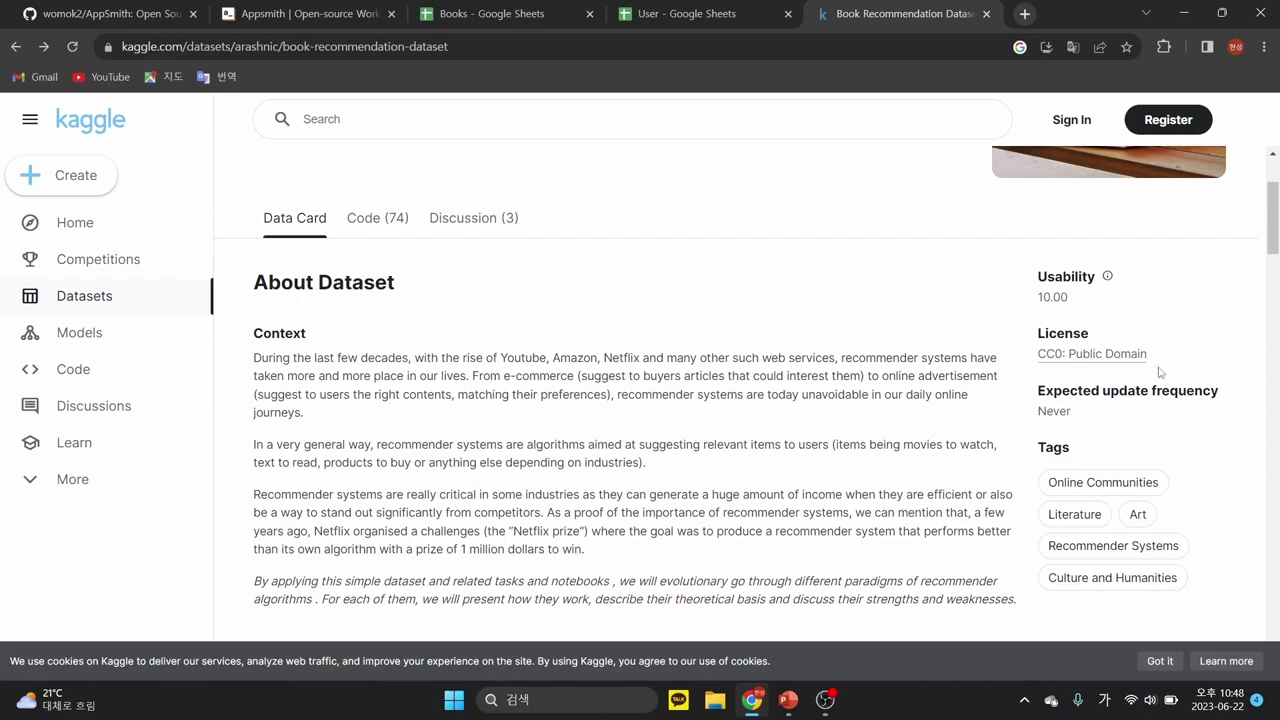
scroll(600, 395, down, 3)
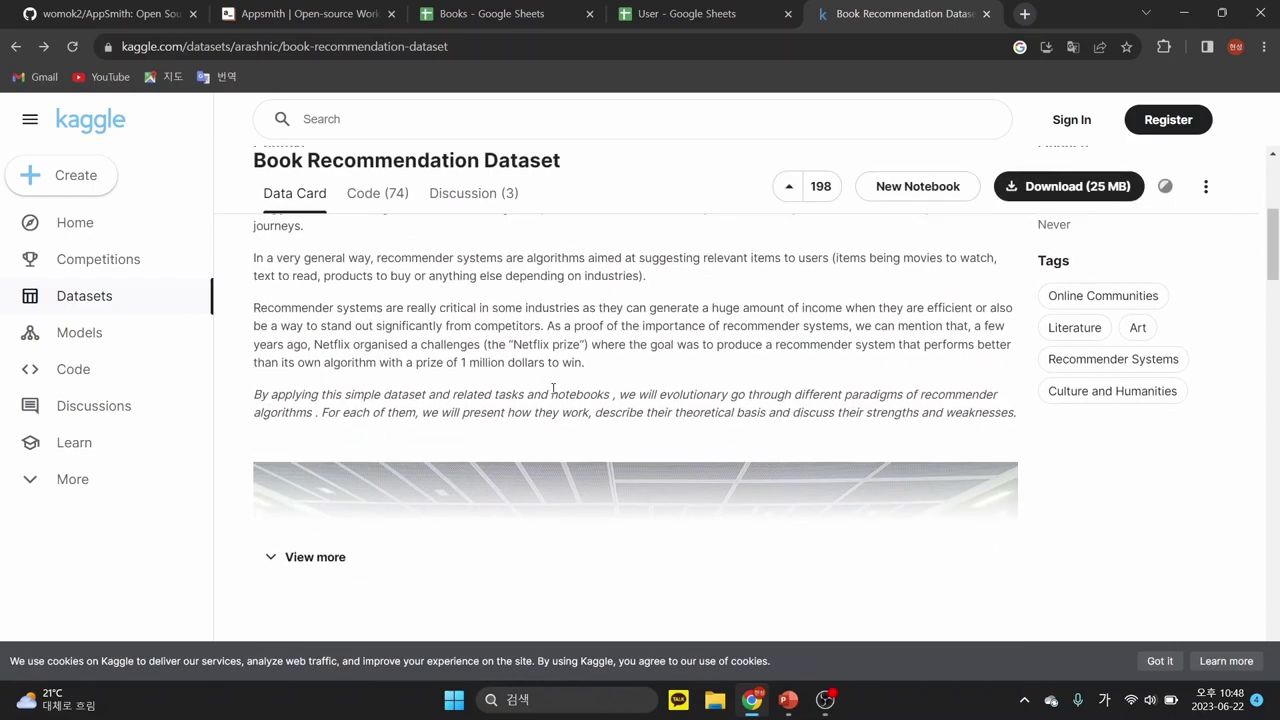
scroll(537, 405, up, 5)
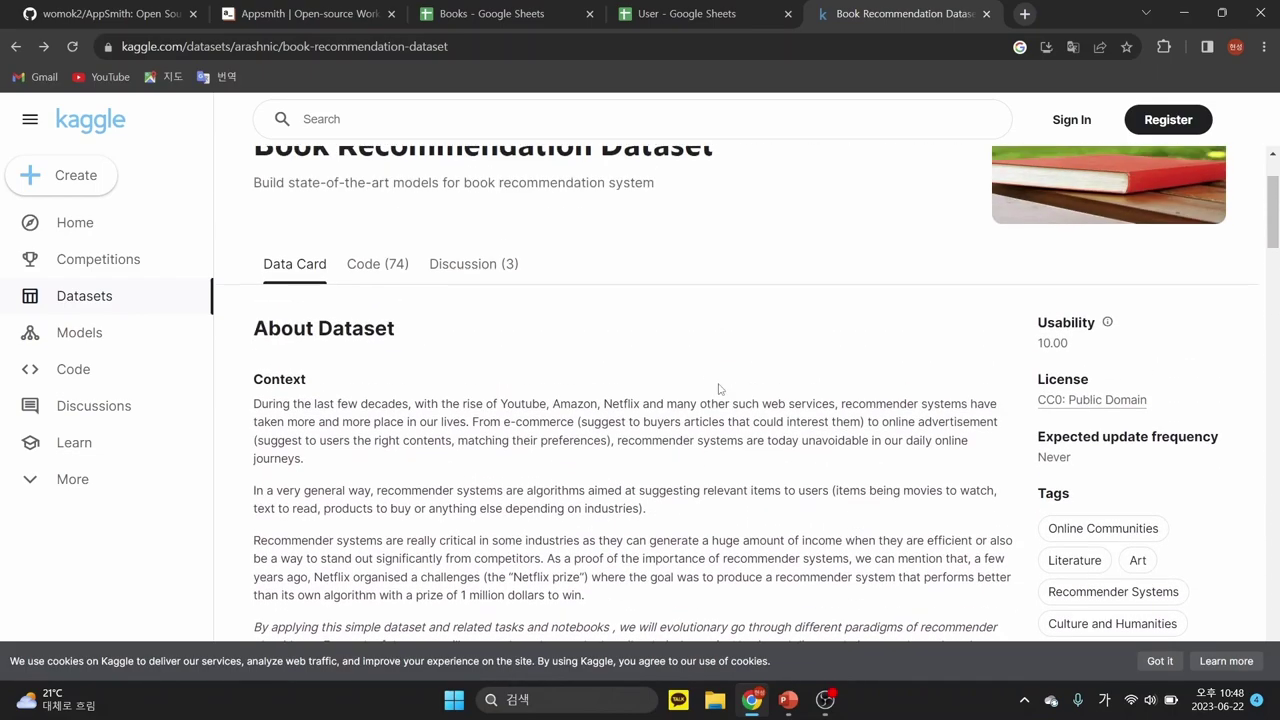
scroll(490, 267, down, 1)
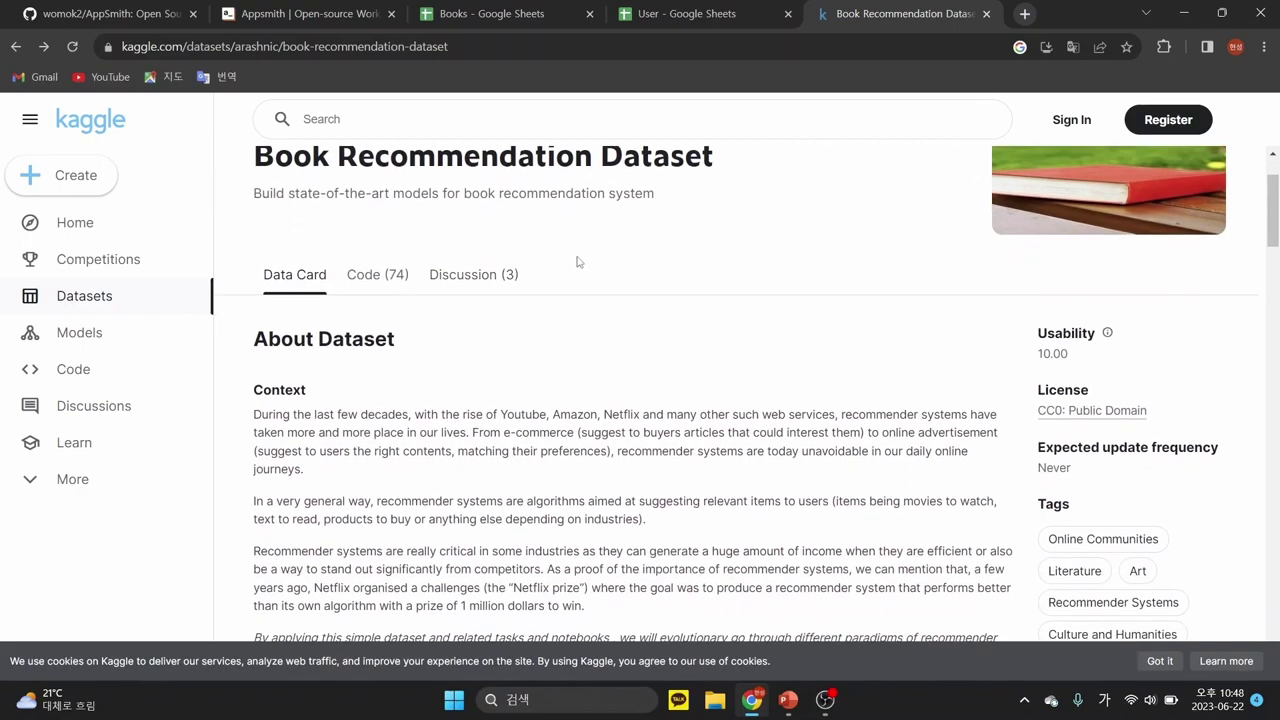
- Look over the User spreadsheet's rental columns and the library scenario outline in the PowerPoint slide show
click(761, 14)
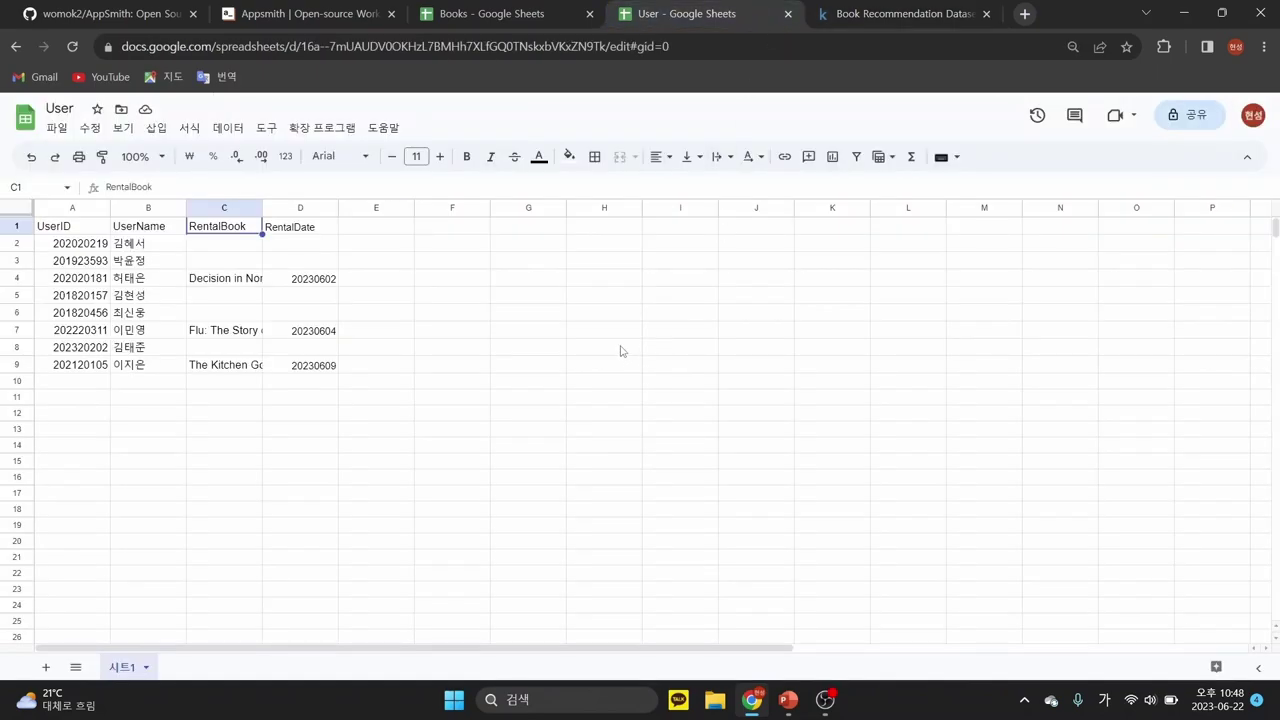
click(516, 316)
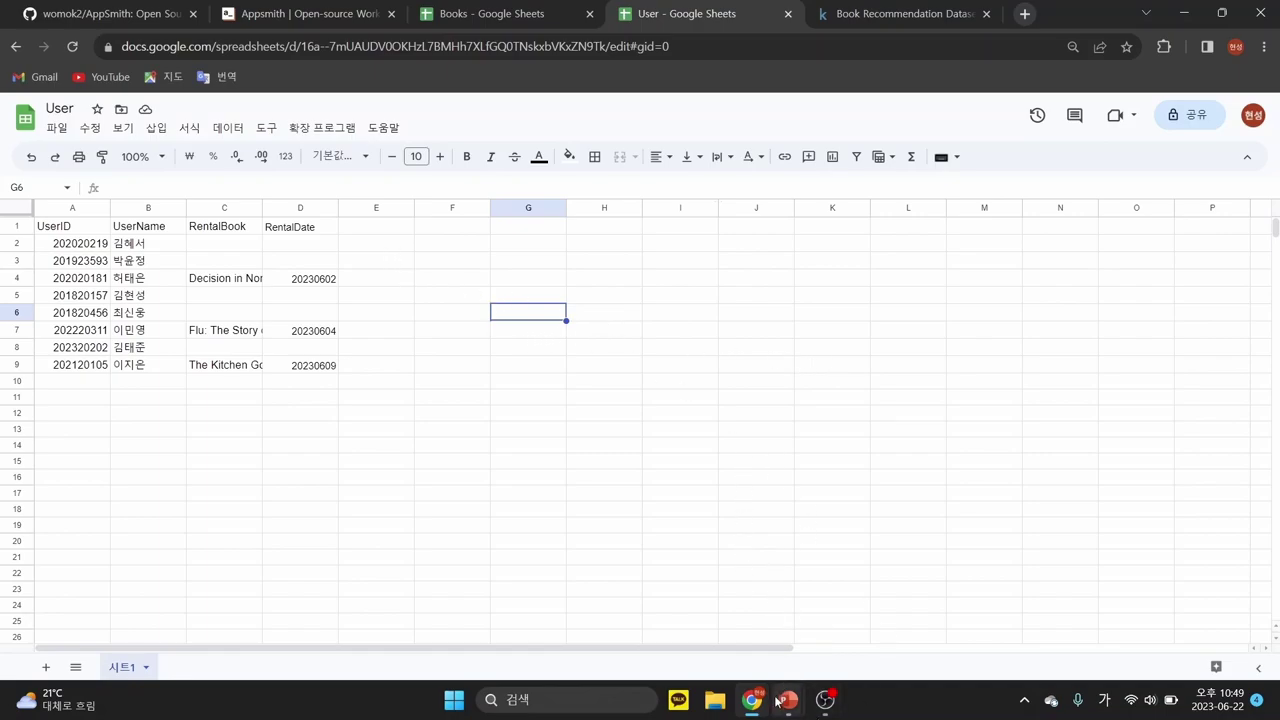
mouse_move(788, 703)
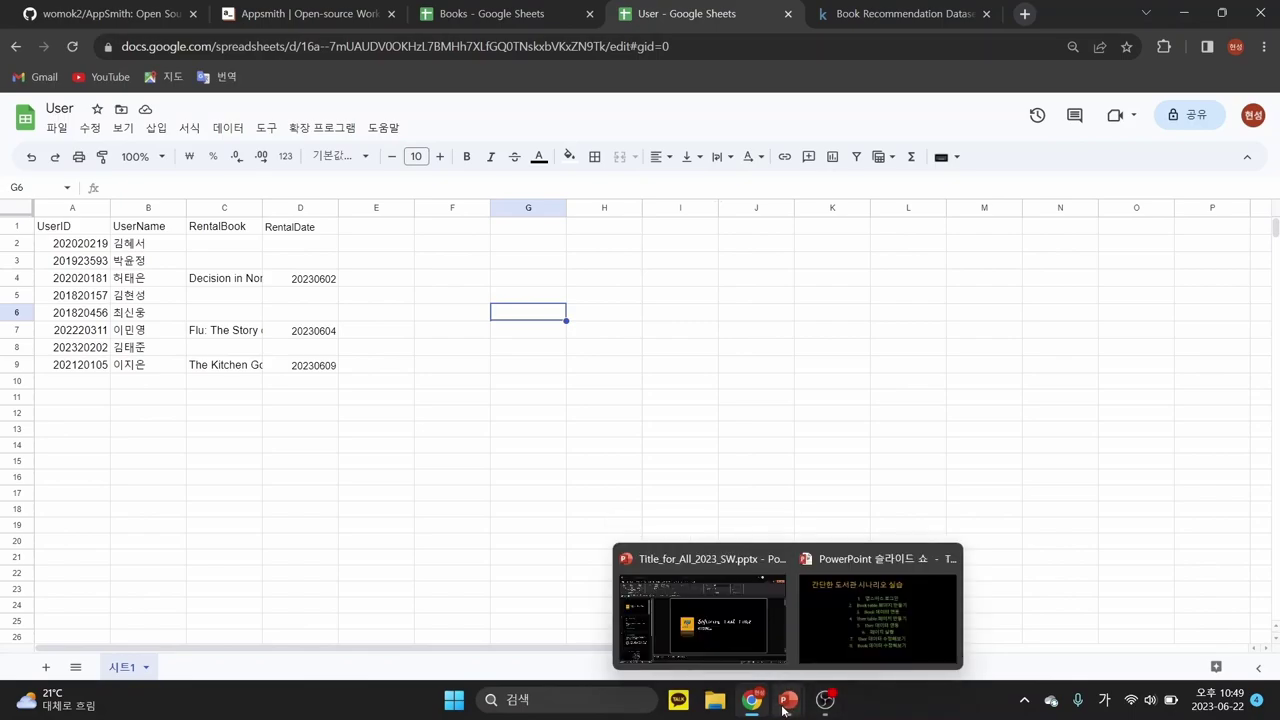
click(861, 652)
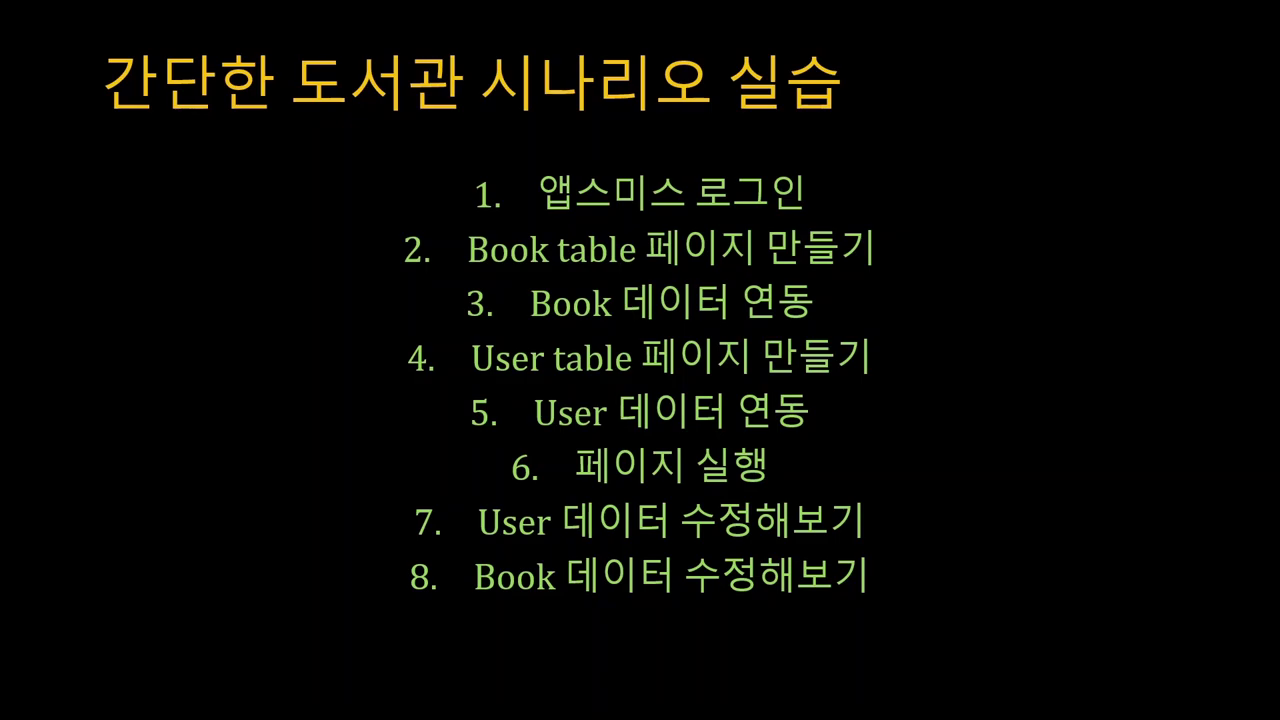
- Switch to the Appsmith site in the browser, log in and create a new application in the first workspace
key(alt+Tab)
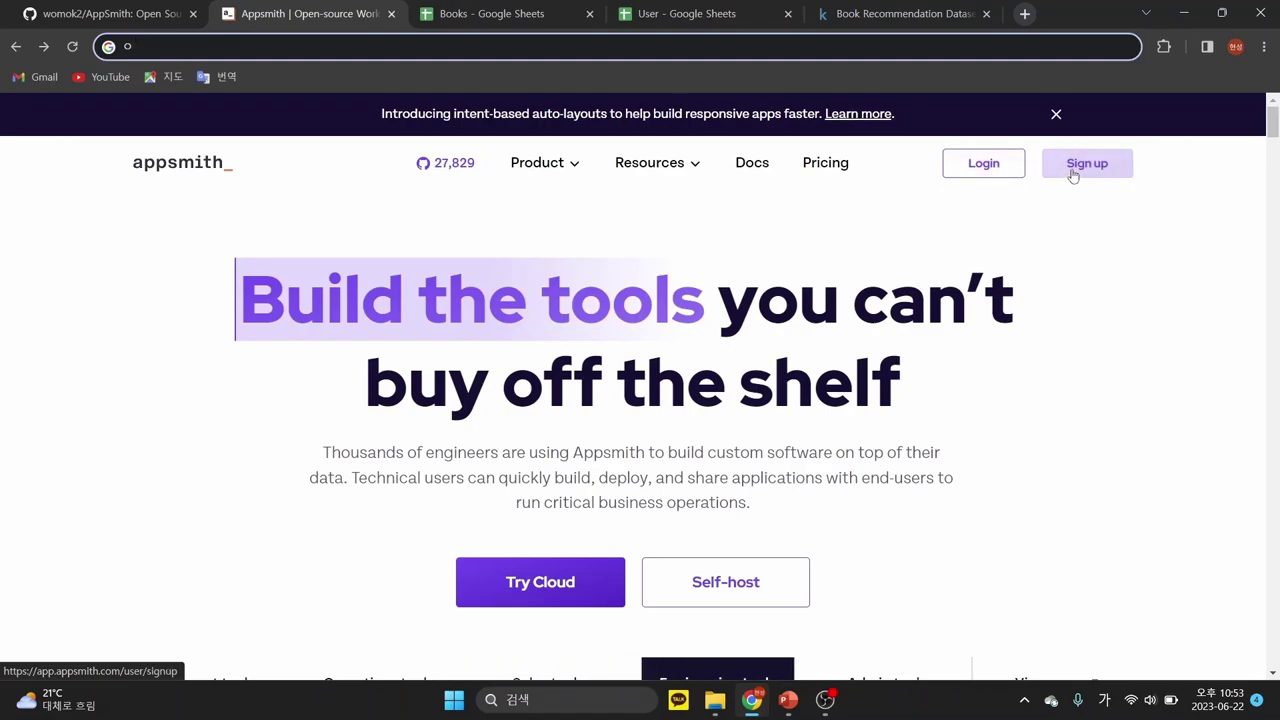
click(1006, 181)
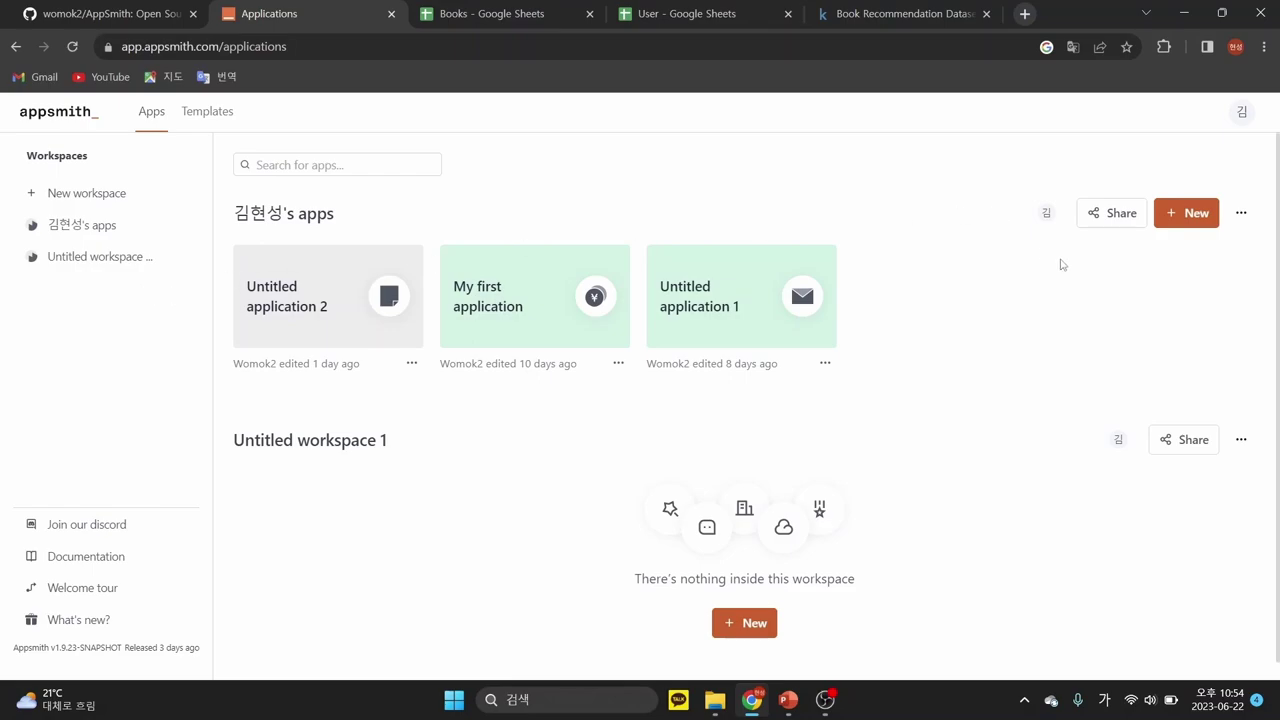
click(1198, 219)
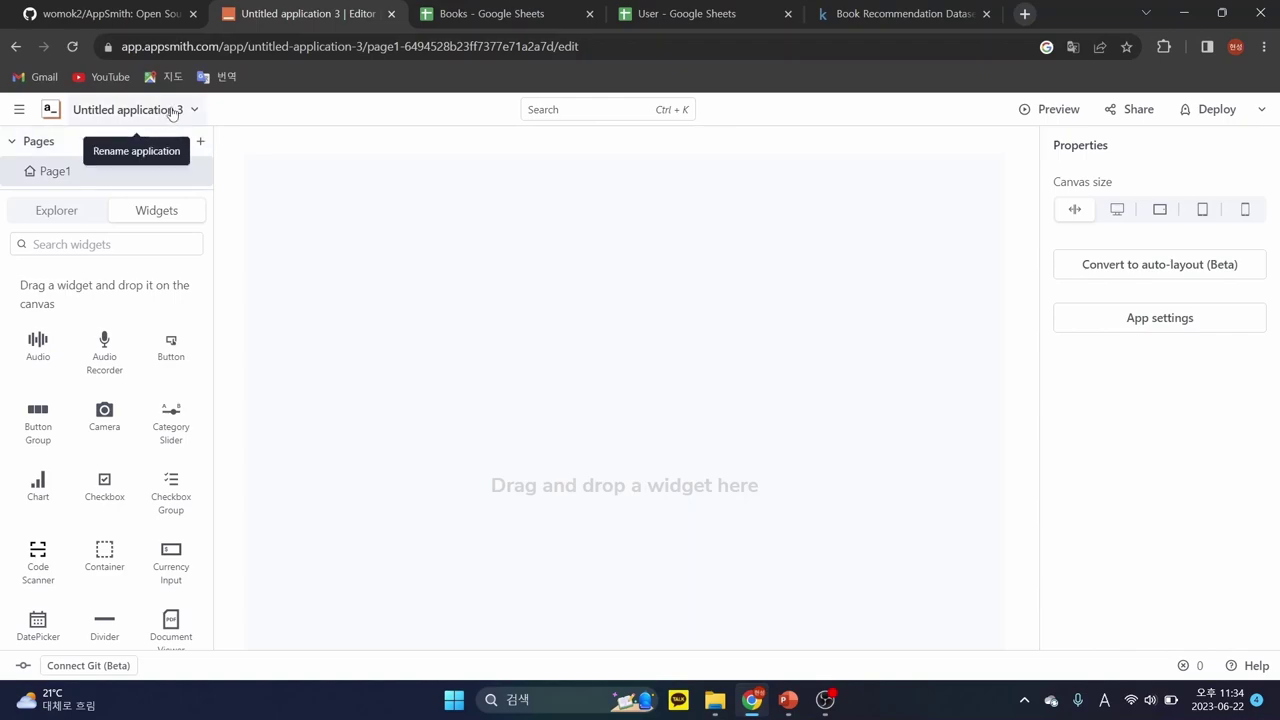
- Rename the new application as Appsmith Tutorial
click(193, 110)
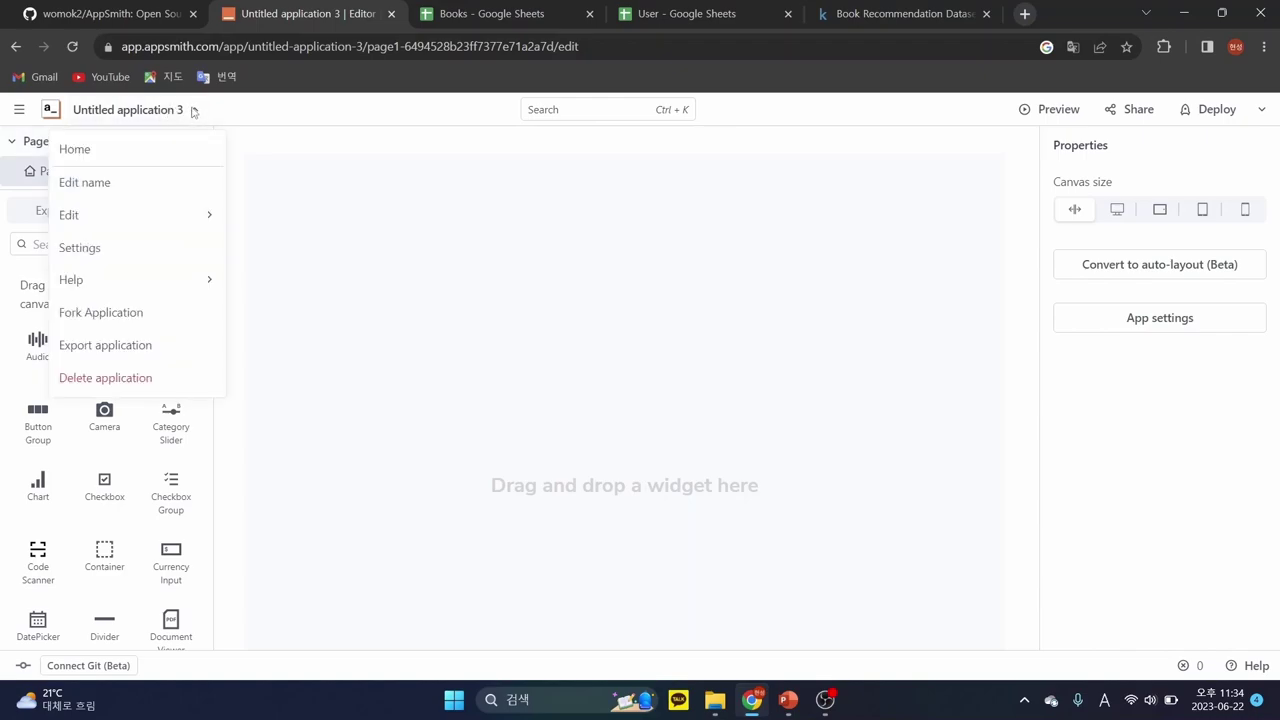
click(157, 183)
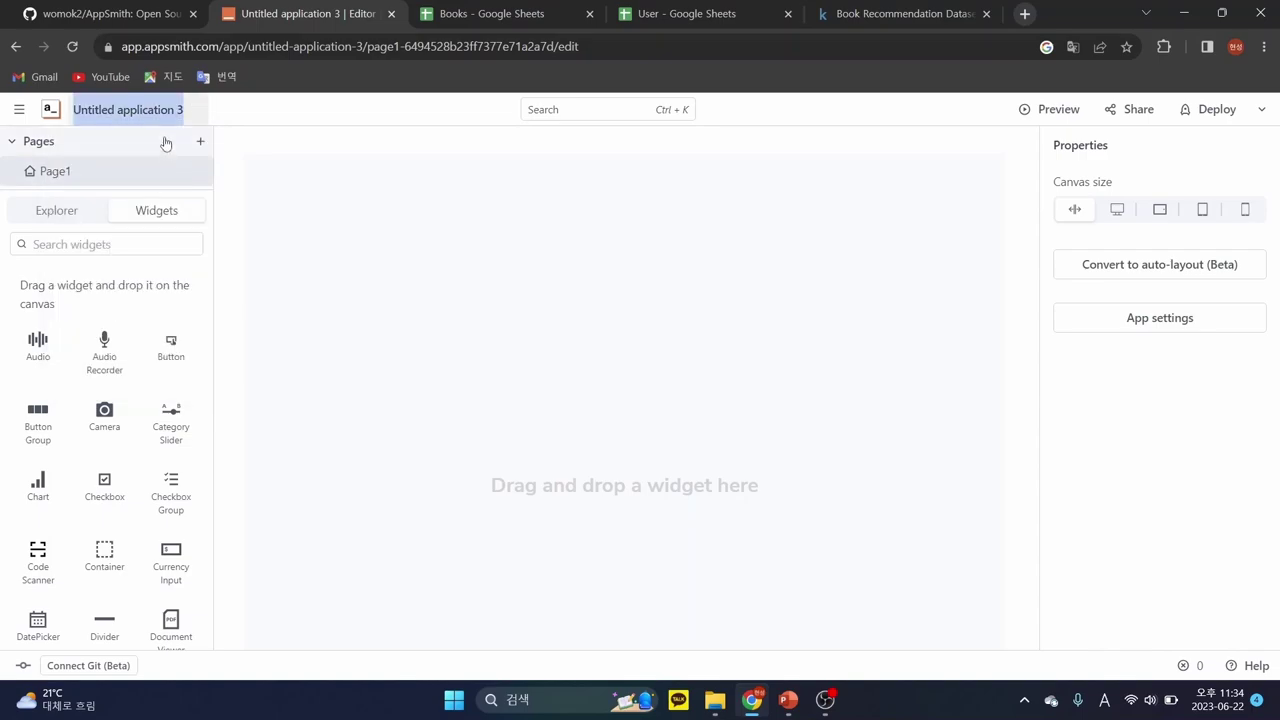
text(Appsmi)
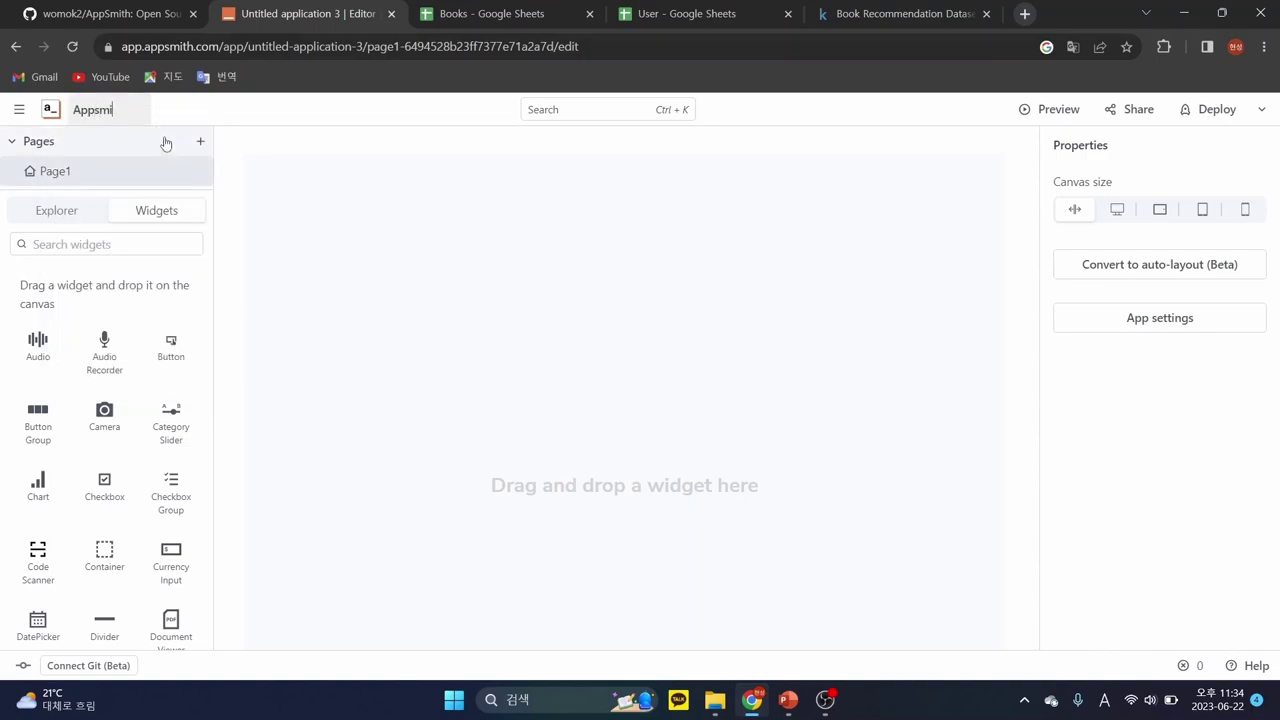
text(th Tutorial)
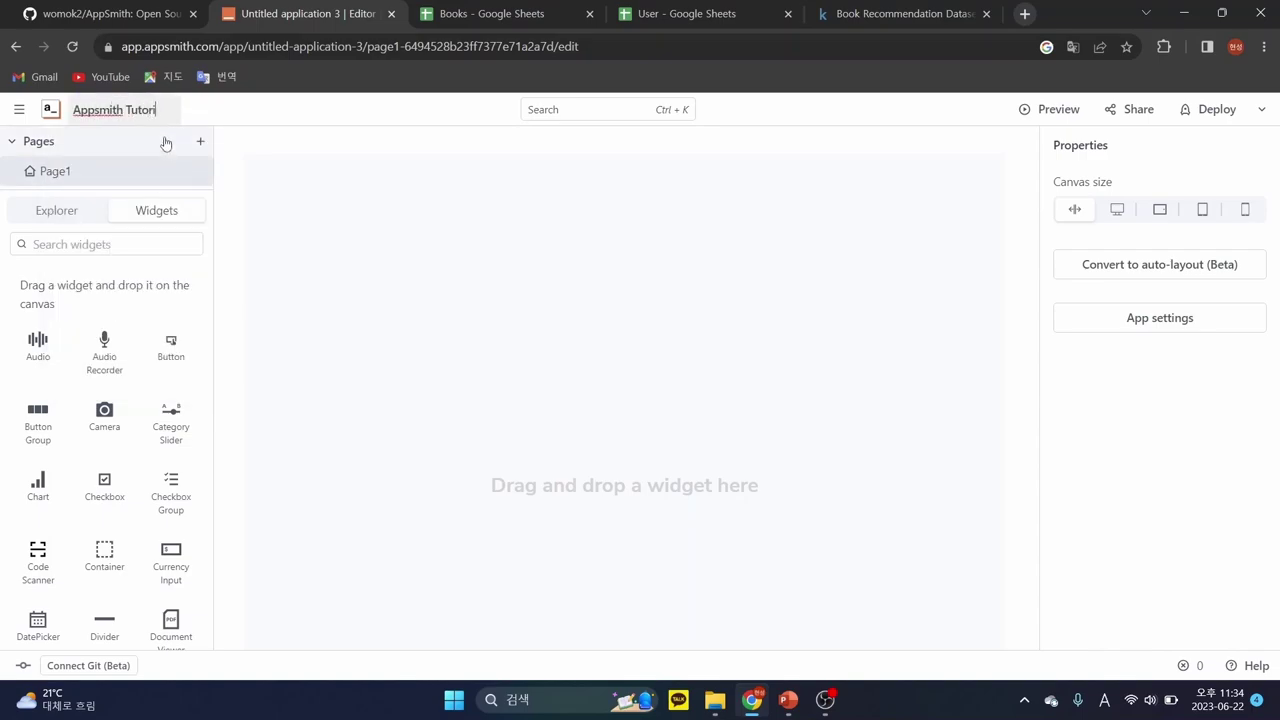
click(284, 128)
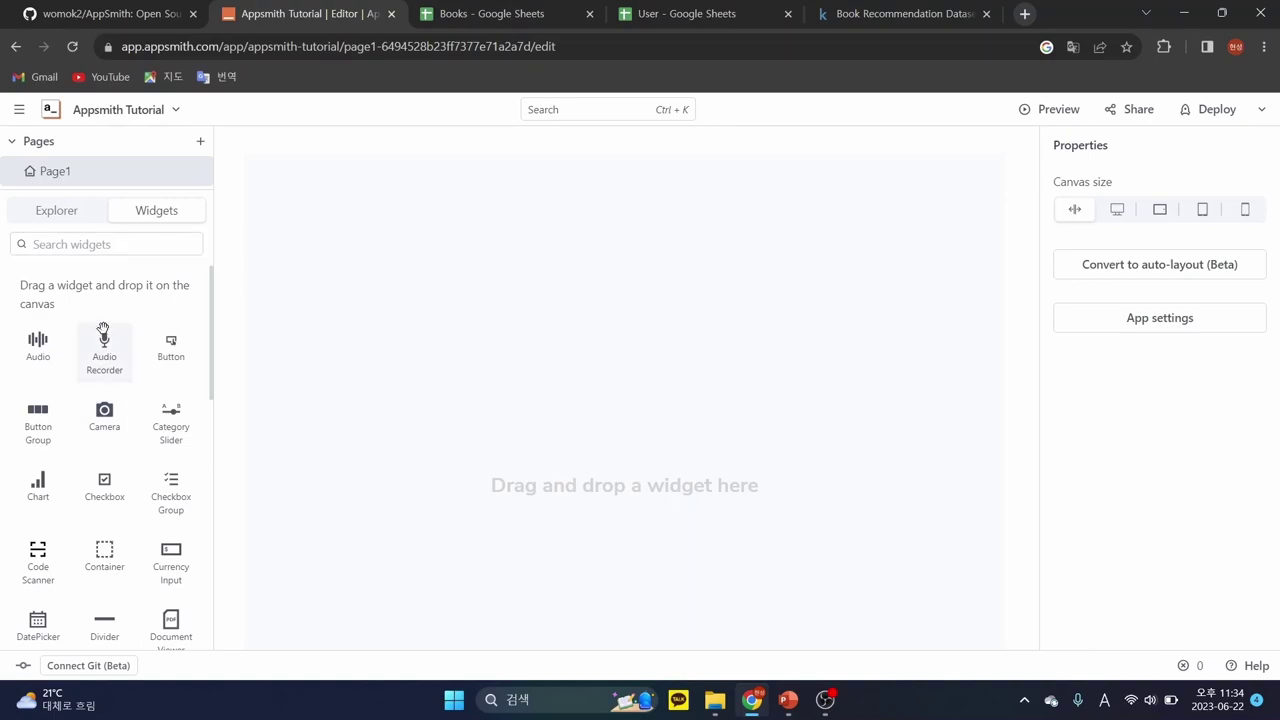
- Find the Table widget by searching for "table" and place it on the Page1 canvas
scroll(123, 460, down, 3)
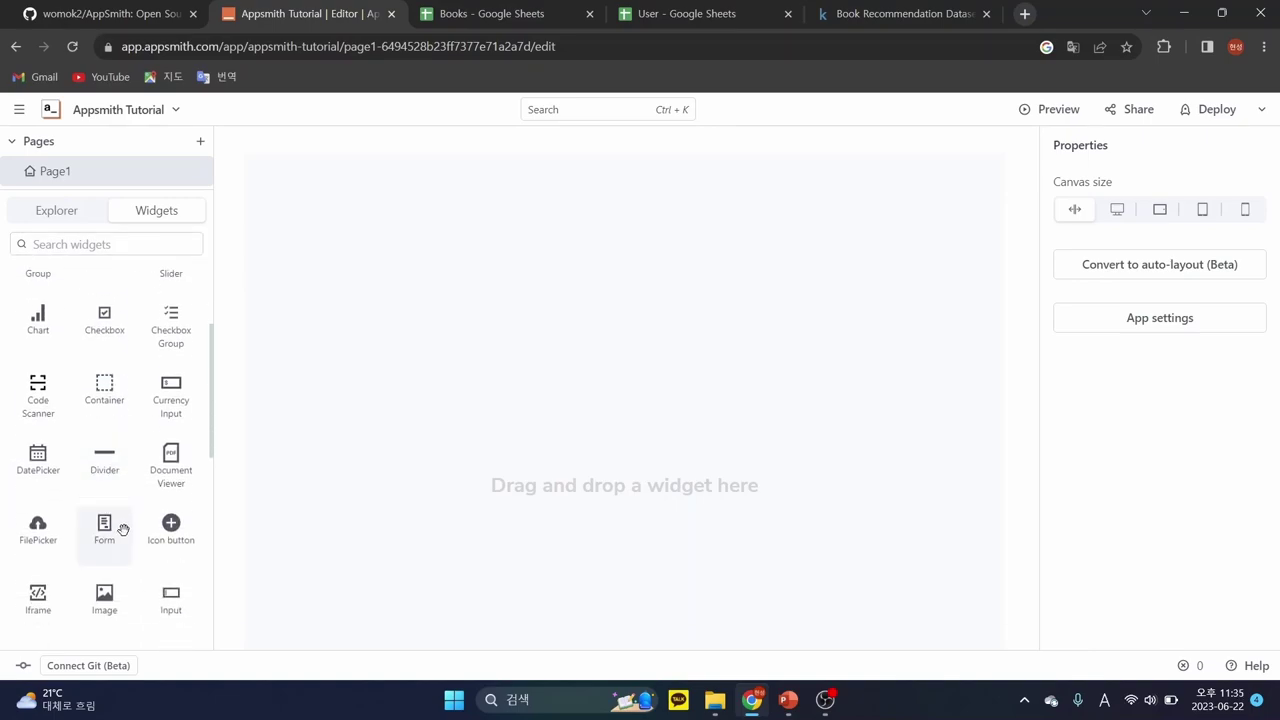
scroll(120, 480, up, 4)
click(86, 246)
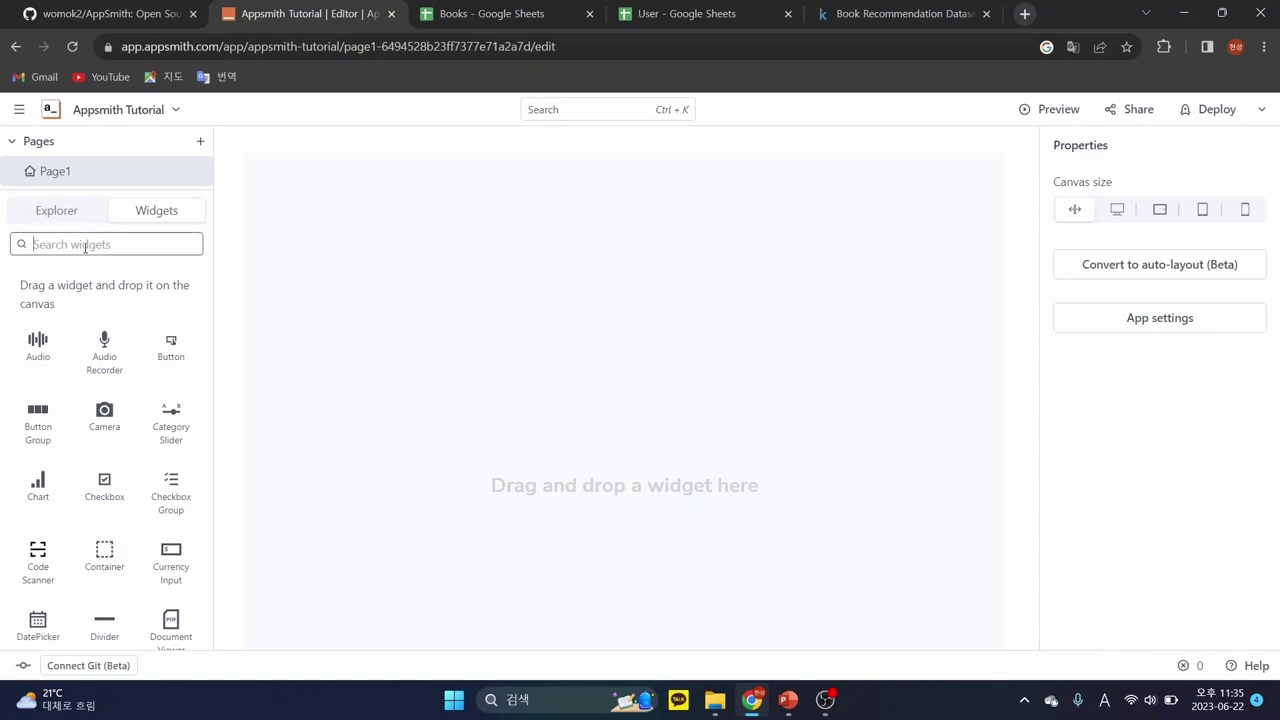
text(ta)
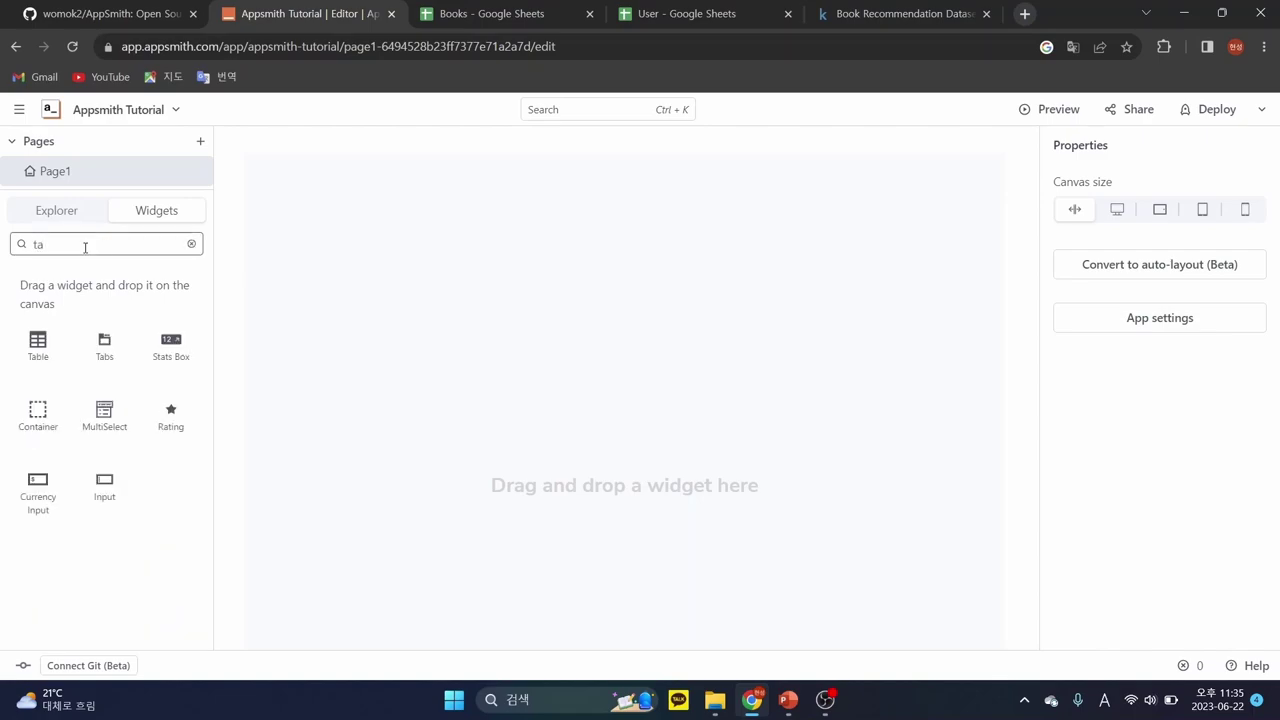
text(ble)
drag(38, 343, 691, 282)
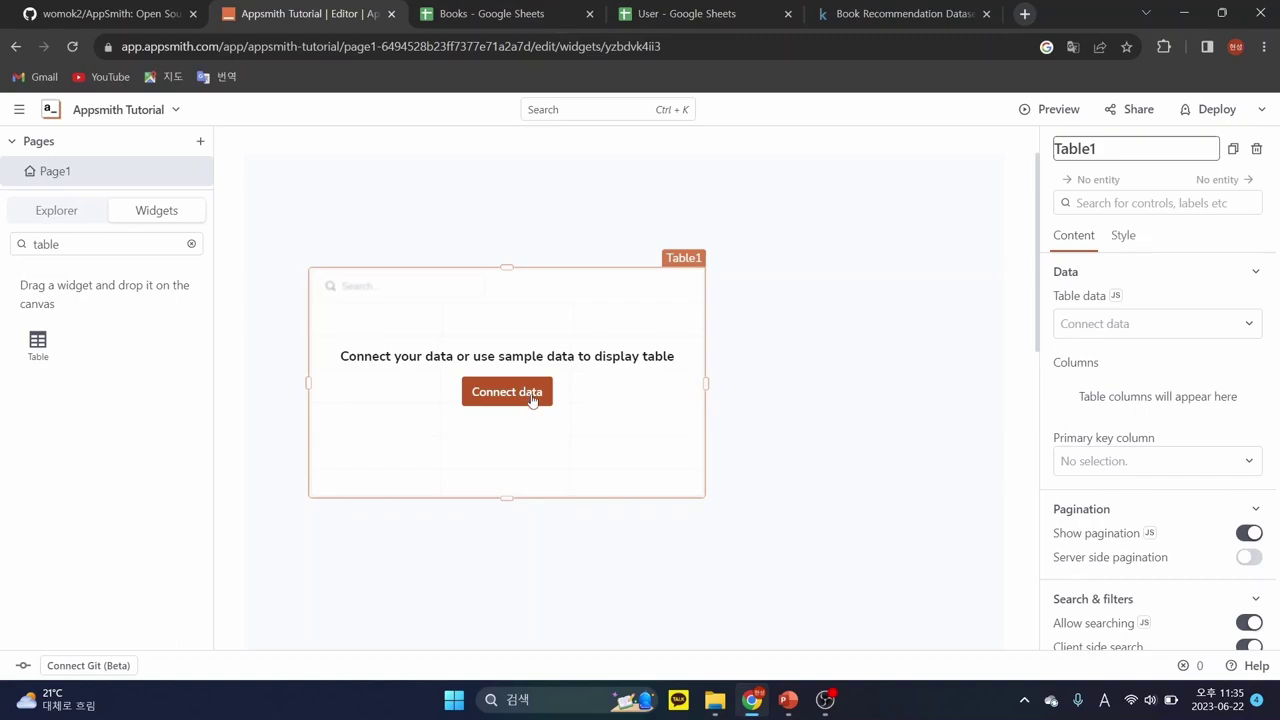
- Search the widgets for "conta" and place a Container directly to the right of the table
click(113, 247)
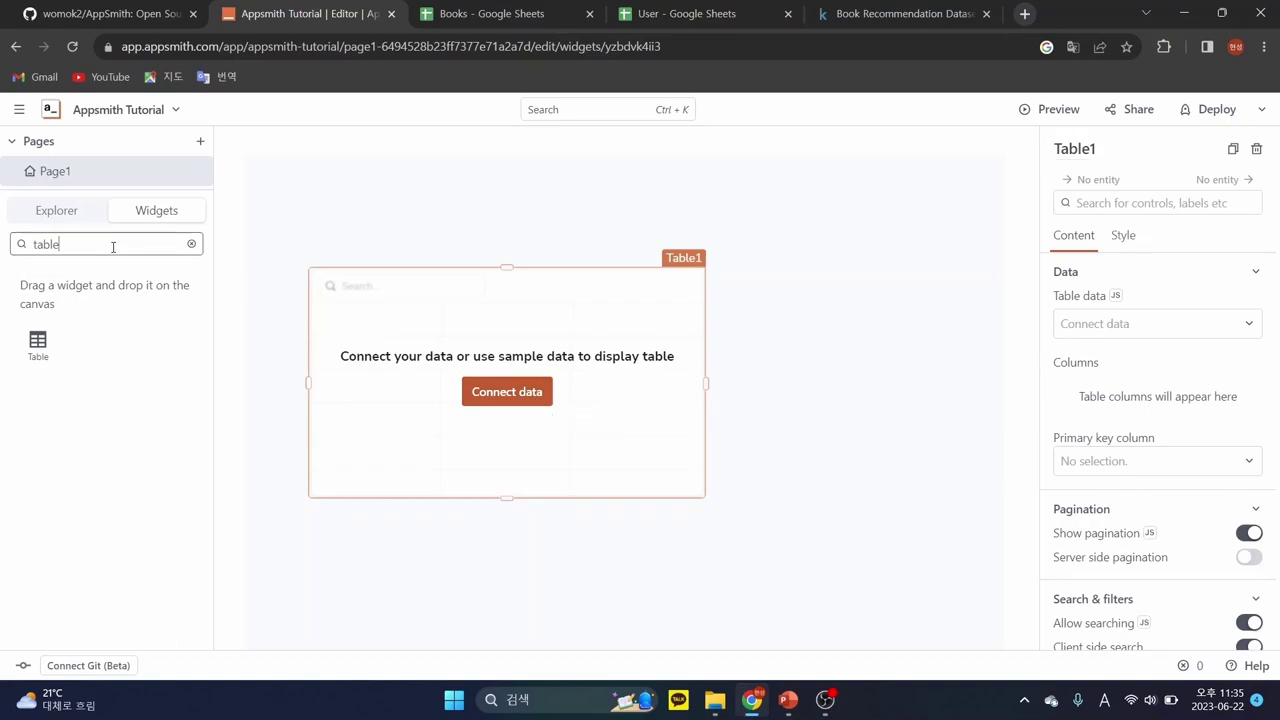
key(BackSpace)
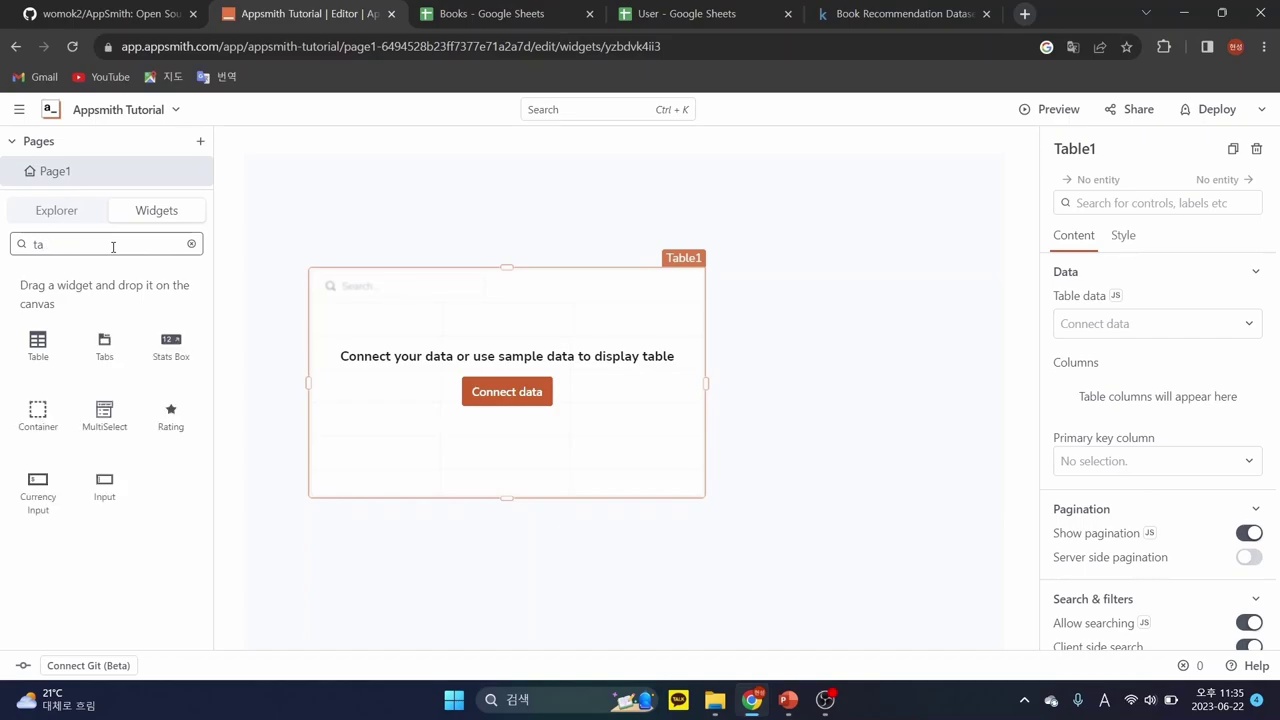
key(BackSpace)
text(conta)
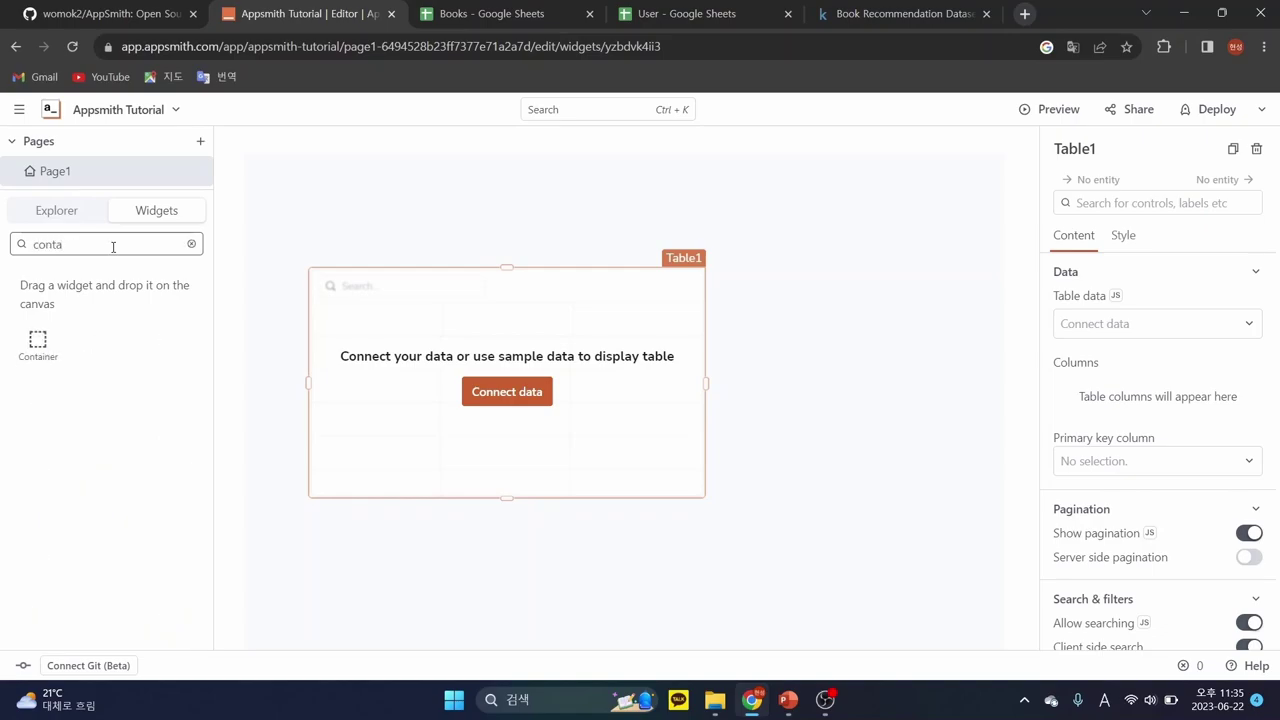
drag(38, 345, 951, 281)
- Search the widgets for "text" and place a Text widget in the upper-left corner of the container
click(114, 244)
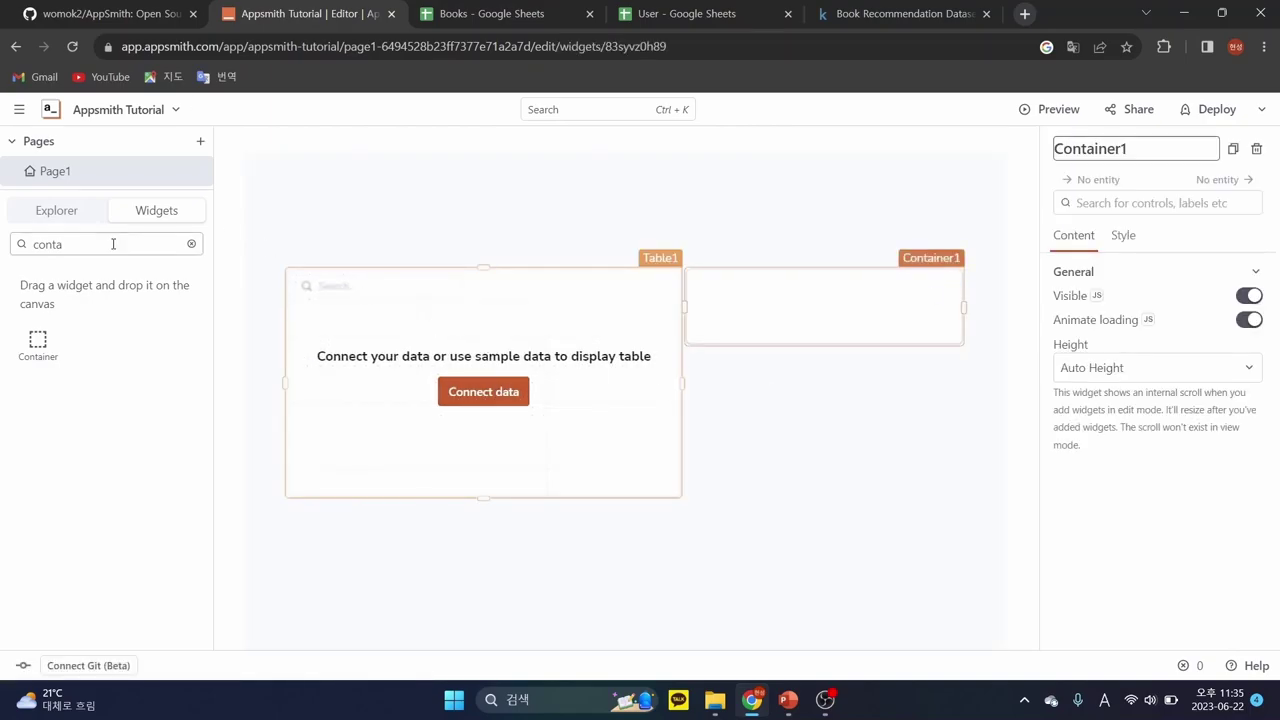
key(ctrl+a)
text(text)
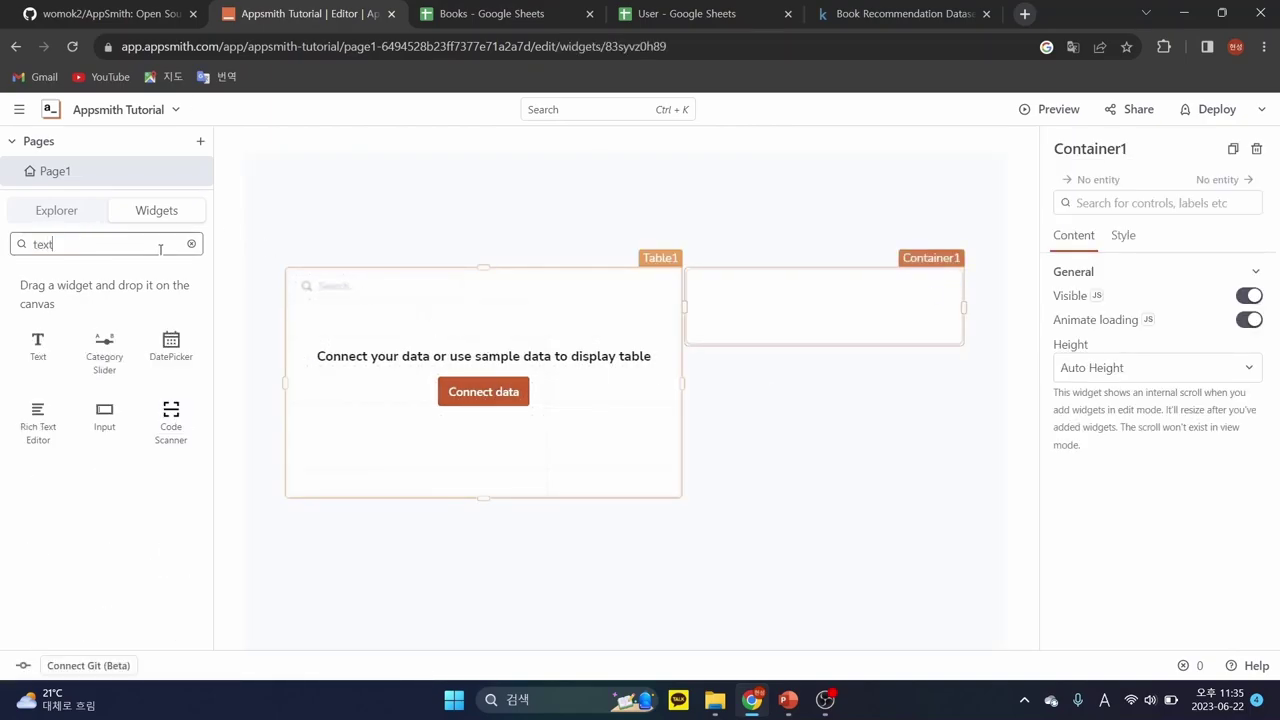
drag(38, 343, 748, 298)
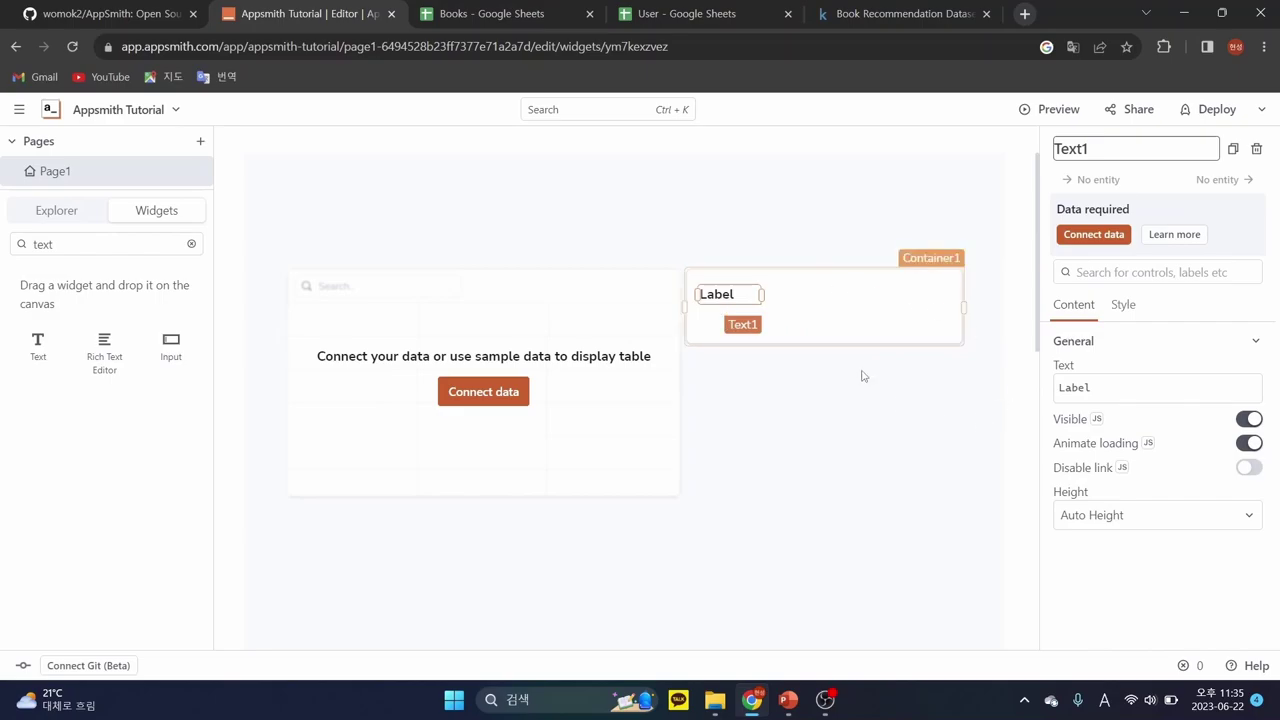
- Change the container's Text widget to read "Library"
click(729, 294)
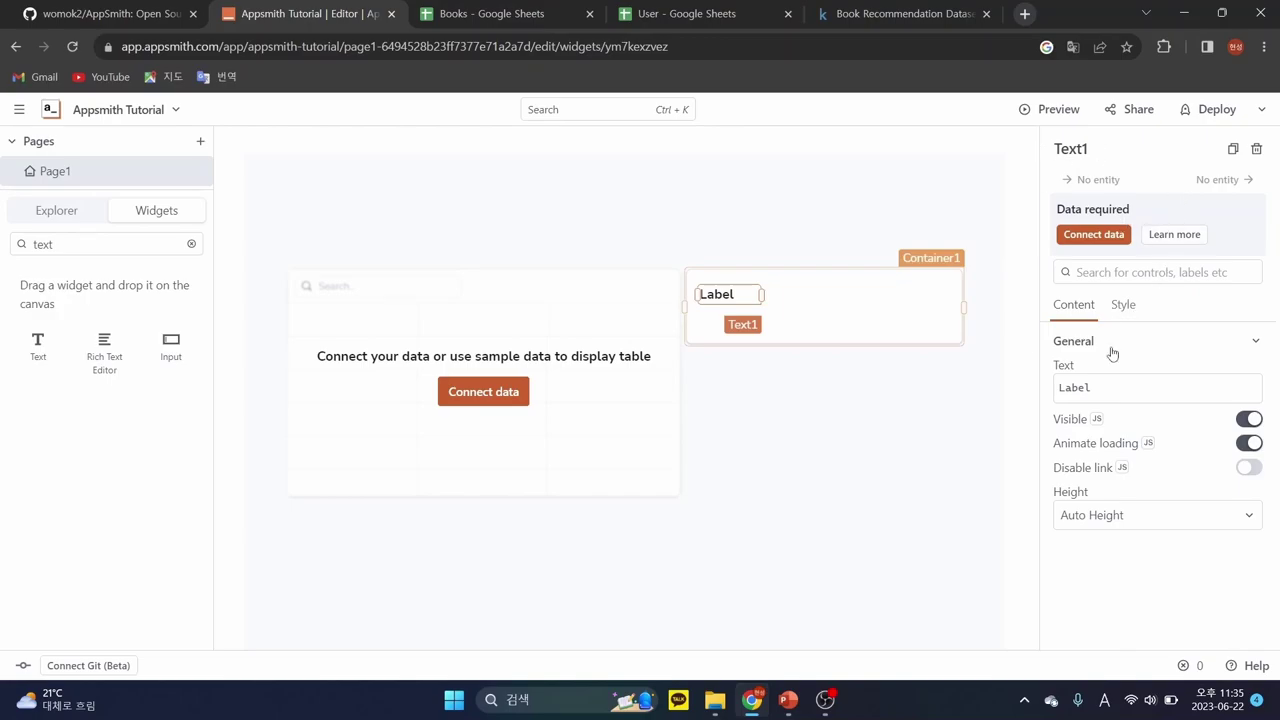
click(1109, 386)
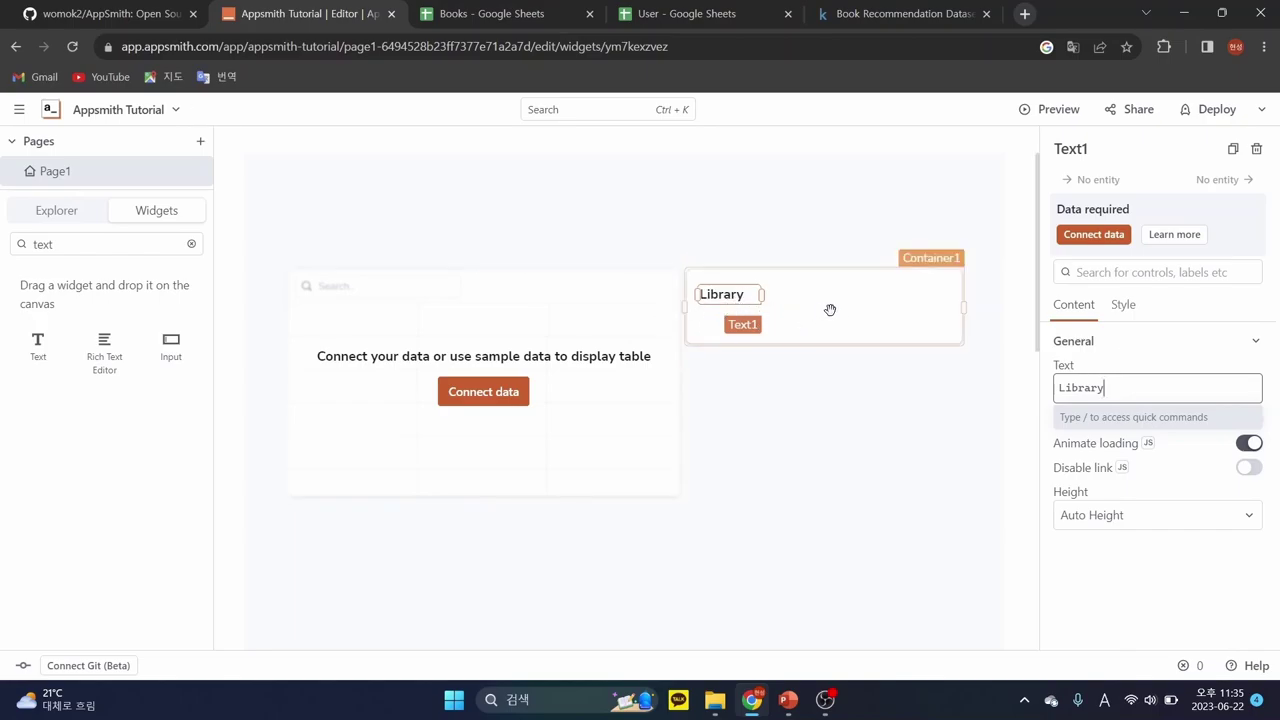
click(866, 323)
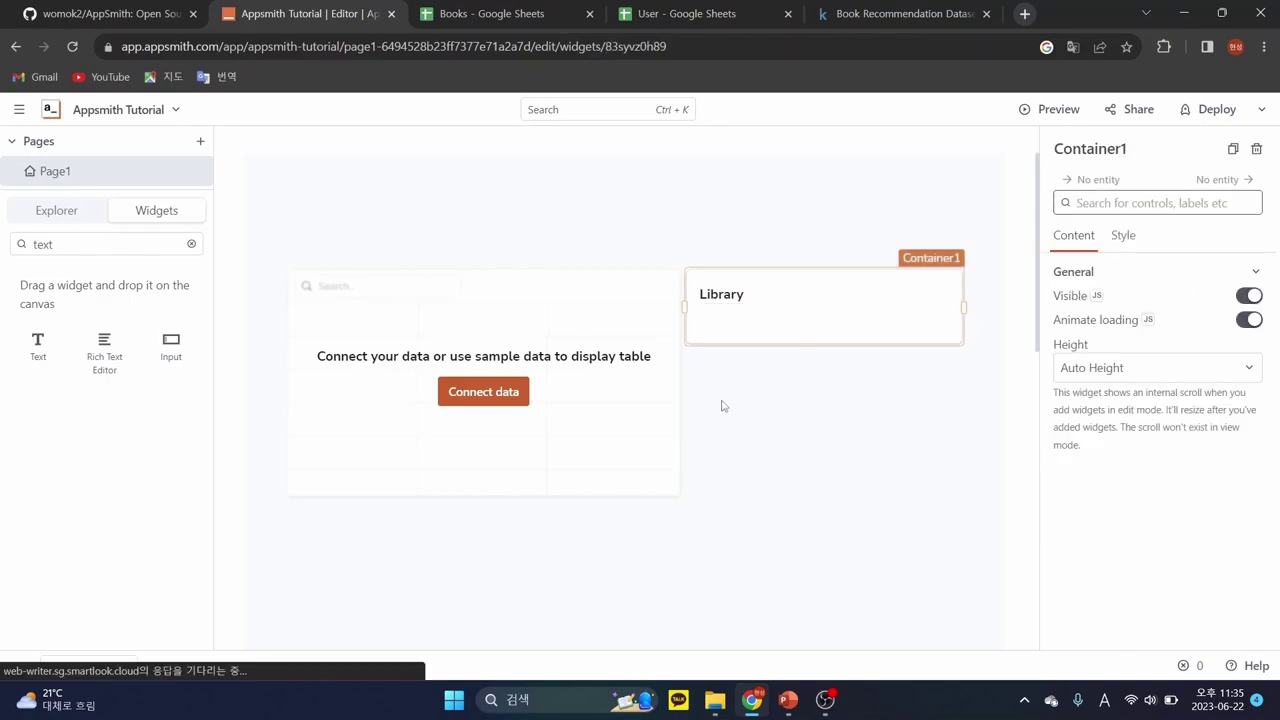
- Search the widgets for "input" and place an Input widget inside the container below the Library text
click(121, 247)
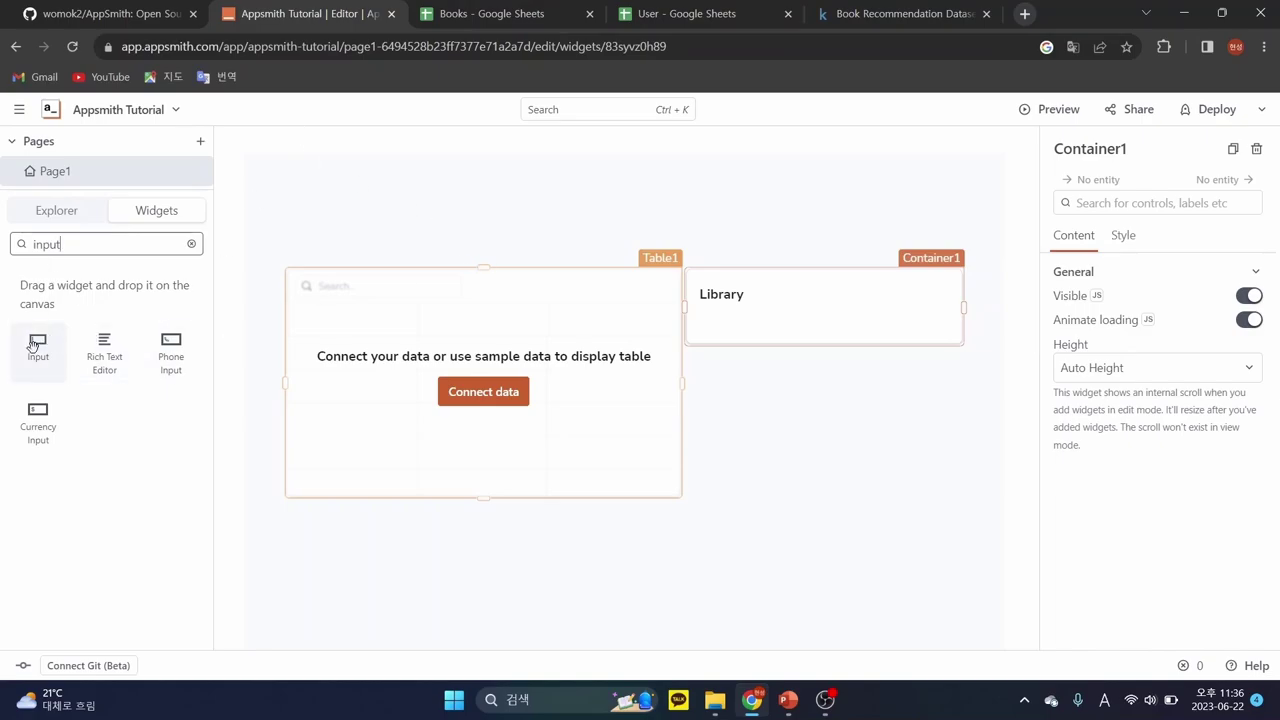
drag(37, 347, 763, 346)
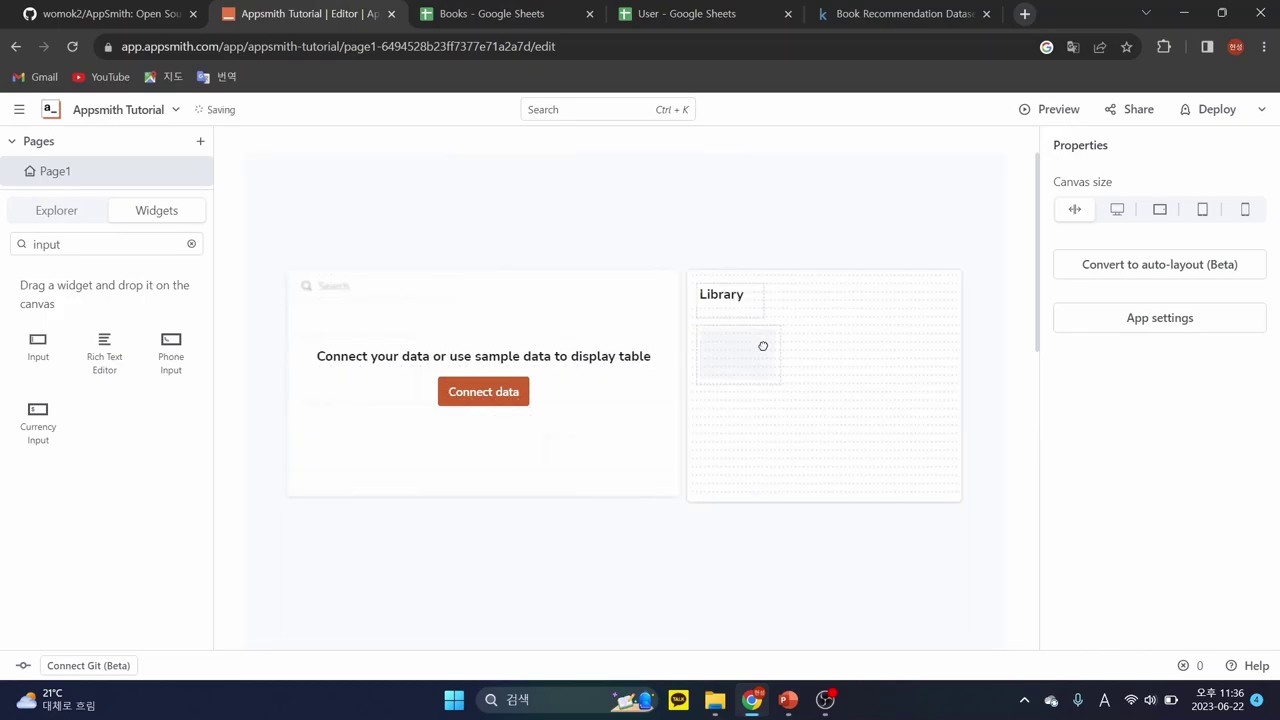
click(841, 339)
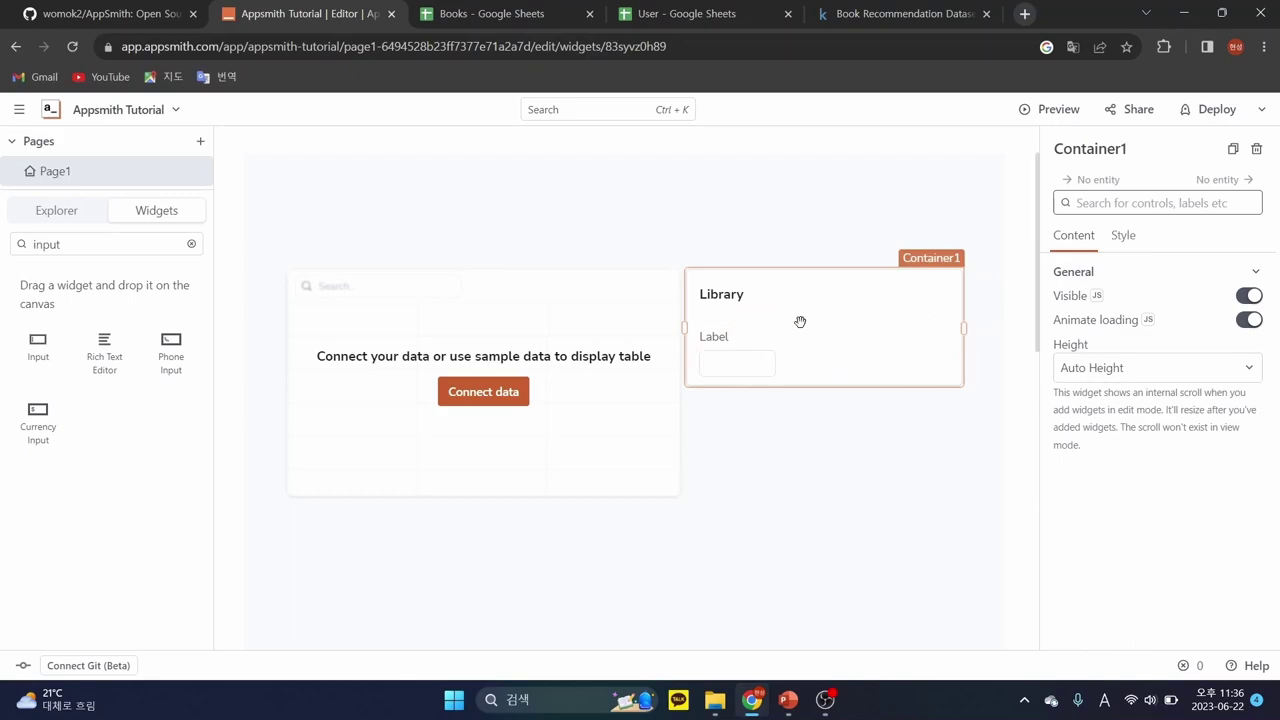
- Set the container's height mode to Fixed and extend the container downward well below the table
click(1133, 374)
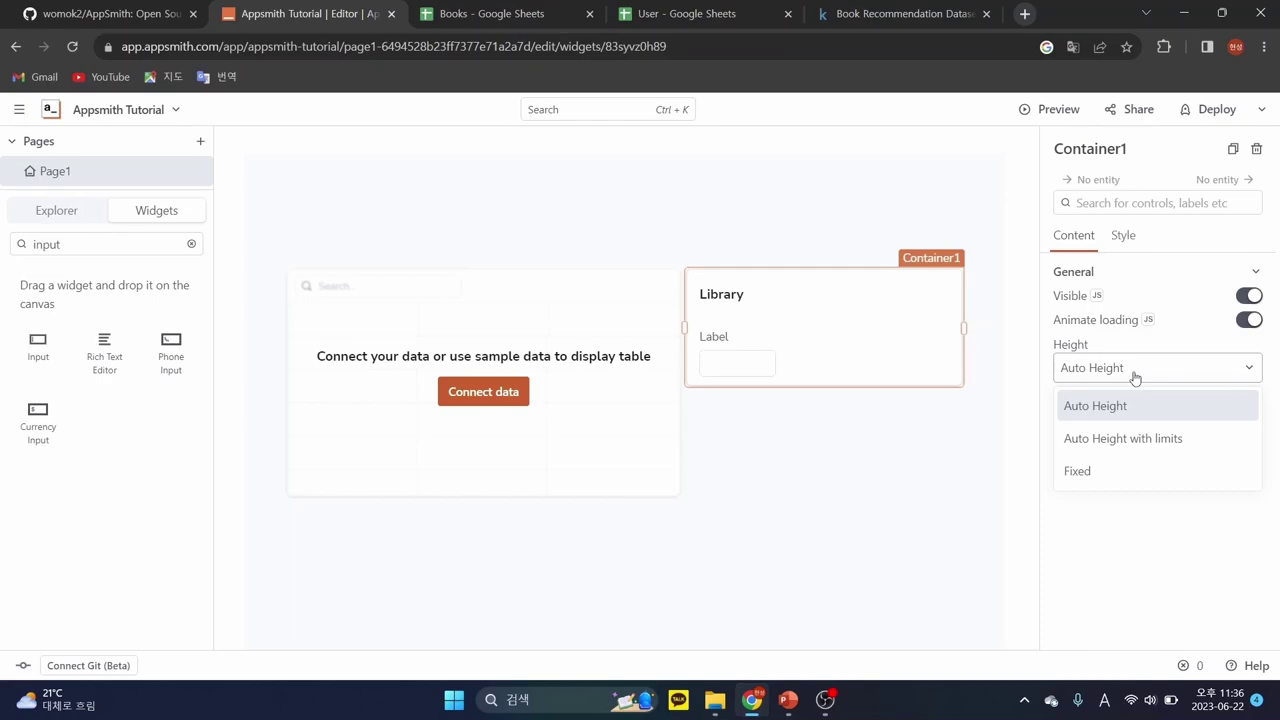
click(1085, 478)
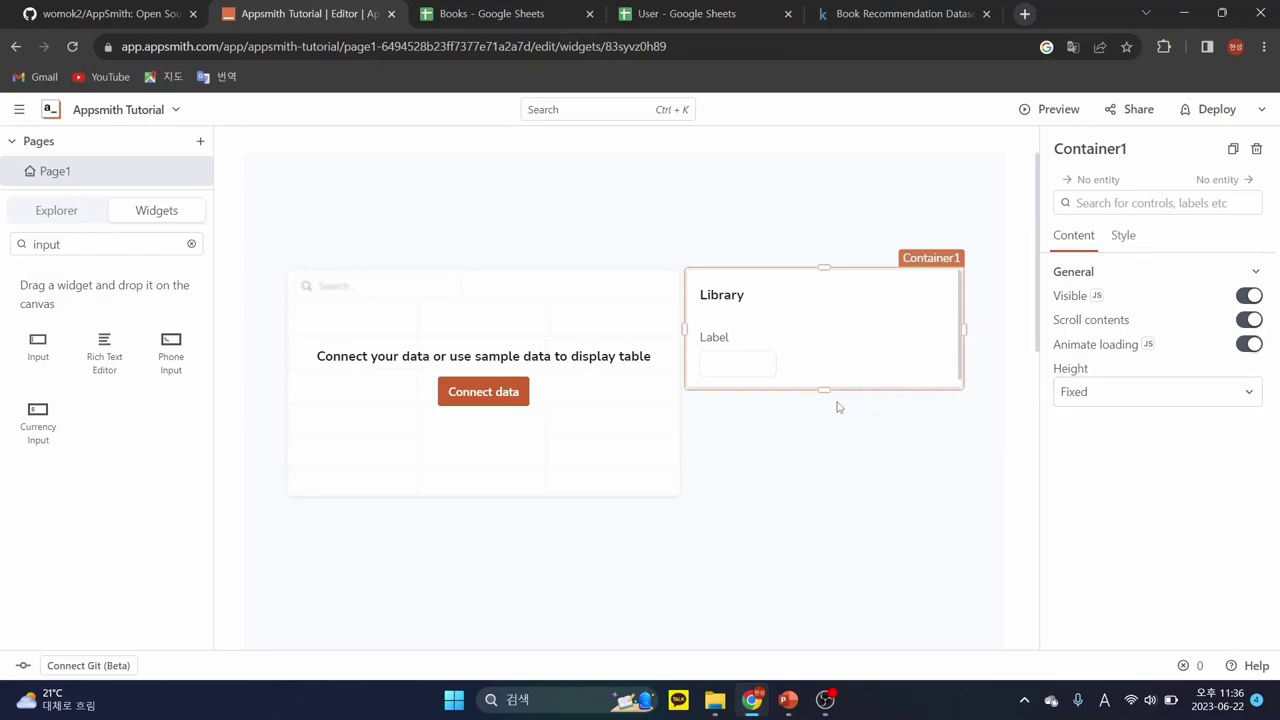
drag(826, 390, 835, 598)
scroll(855, 433, down, 2)
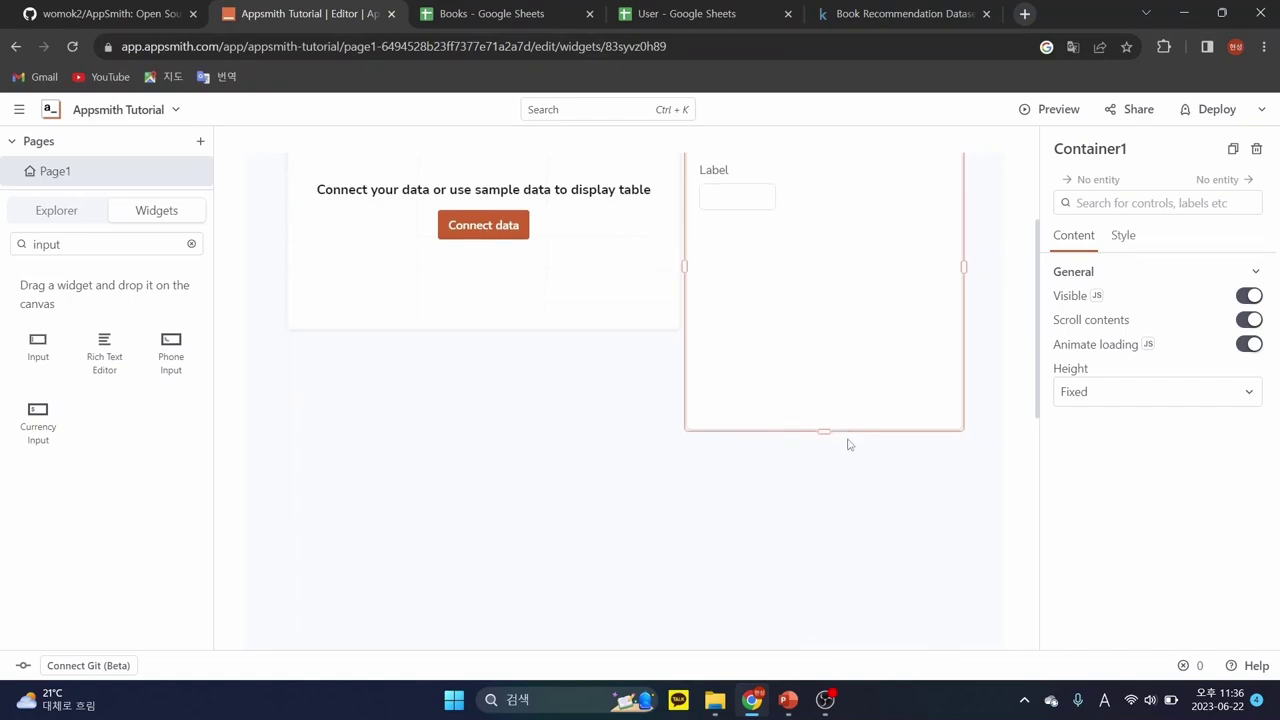
scroll(846, 443, up, 1)
drag(825, 516, 832, 606)
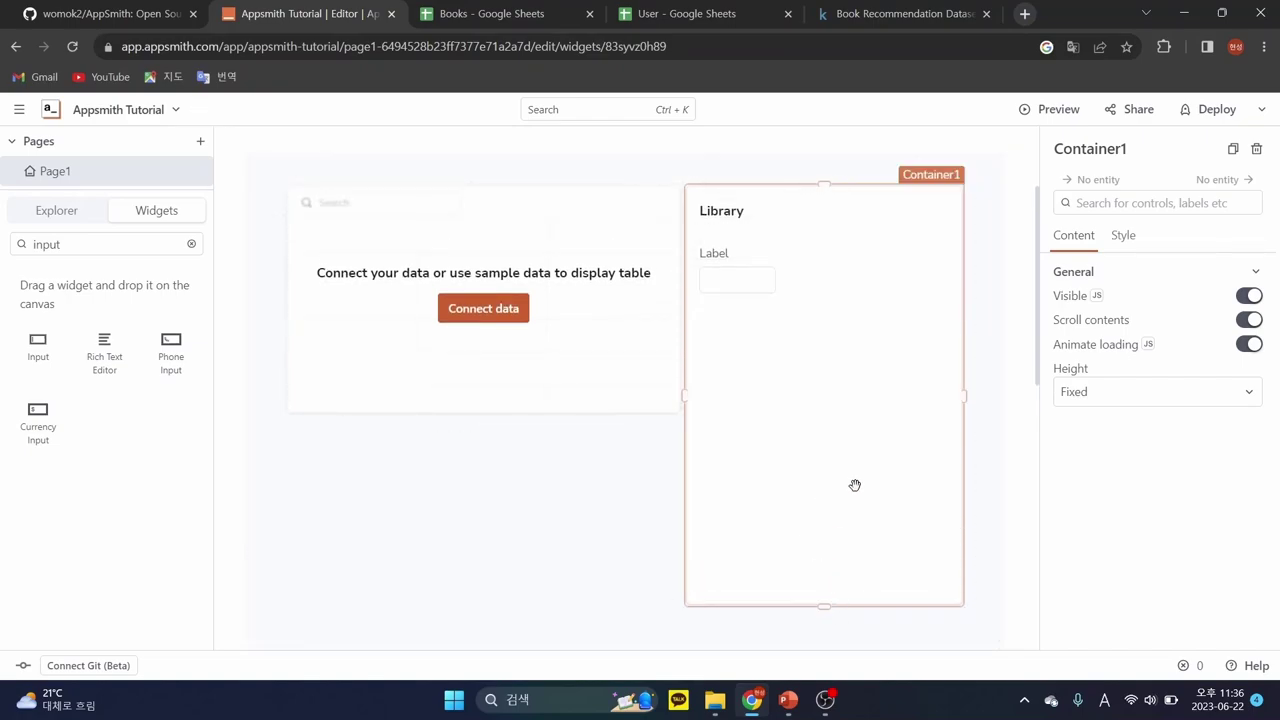
- Align the first input with the container's left edge and stack four more Input widgets beneath it for the Books sheet columns
drag(737, 262, 745, 260)
click(522, 14)
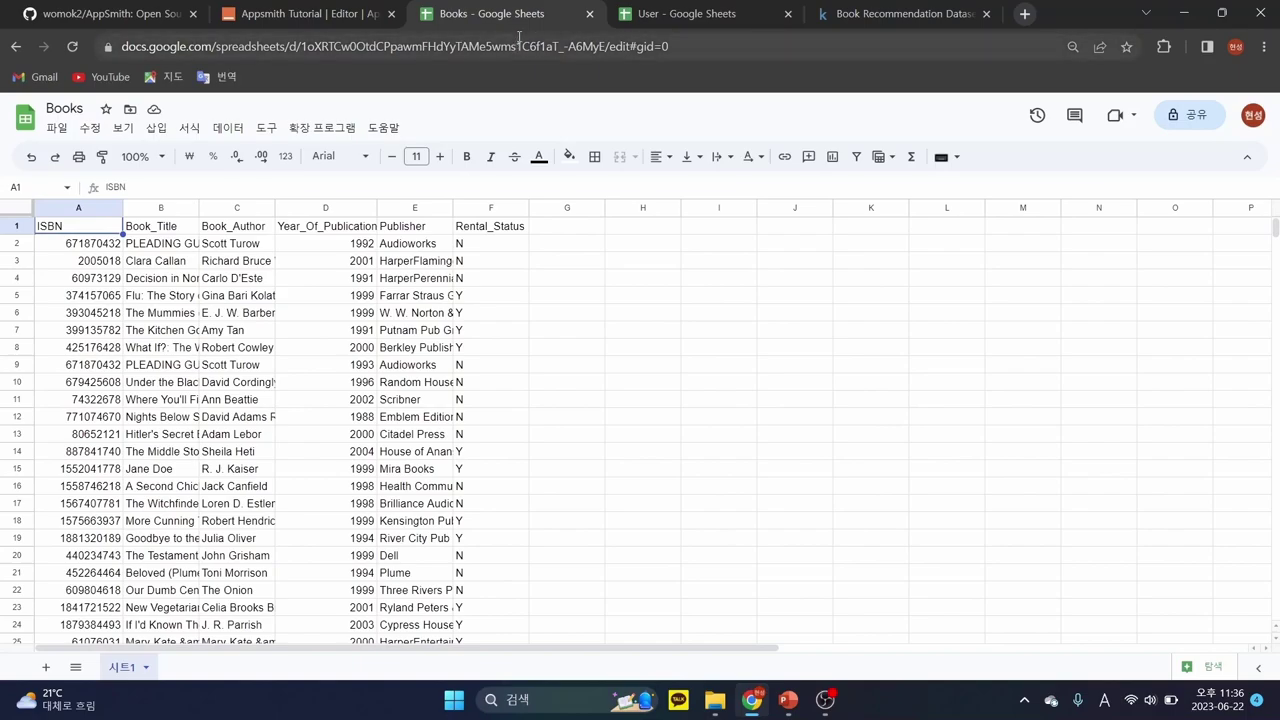
click(310, 14)
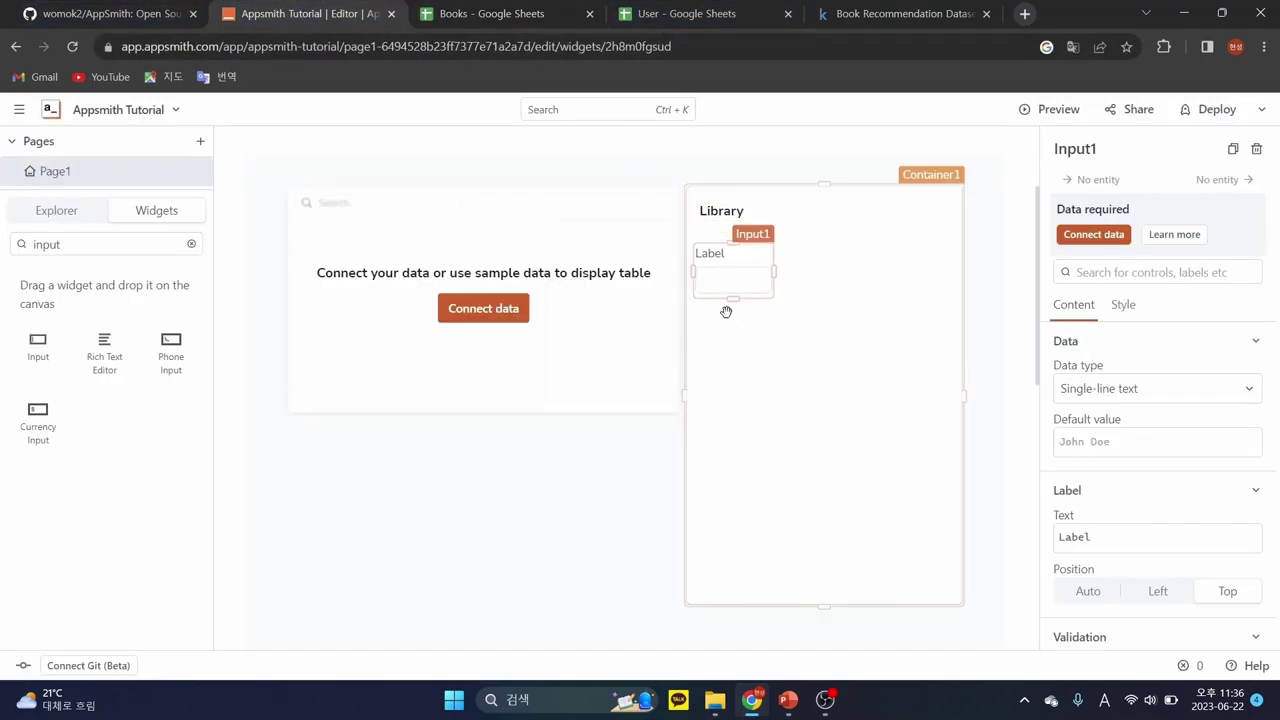
drag(39, 347, 758, 320)
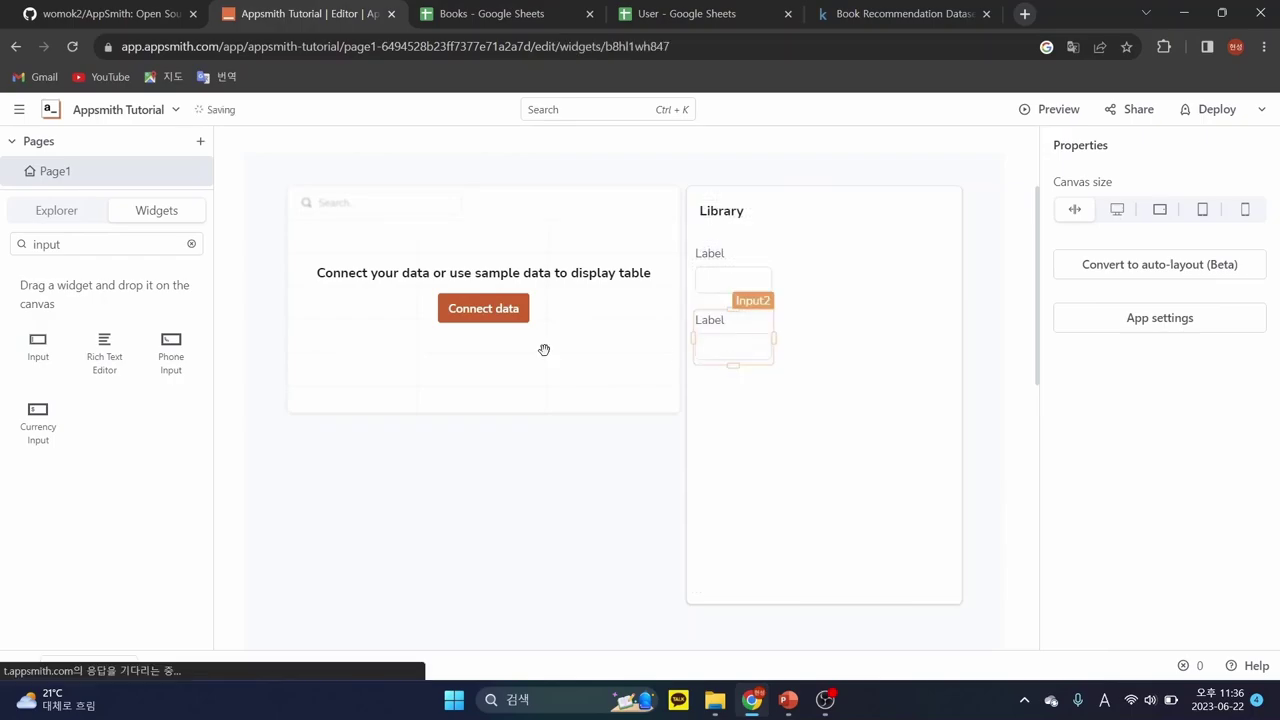
drag(40, 347, 757, 457)
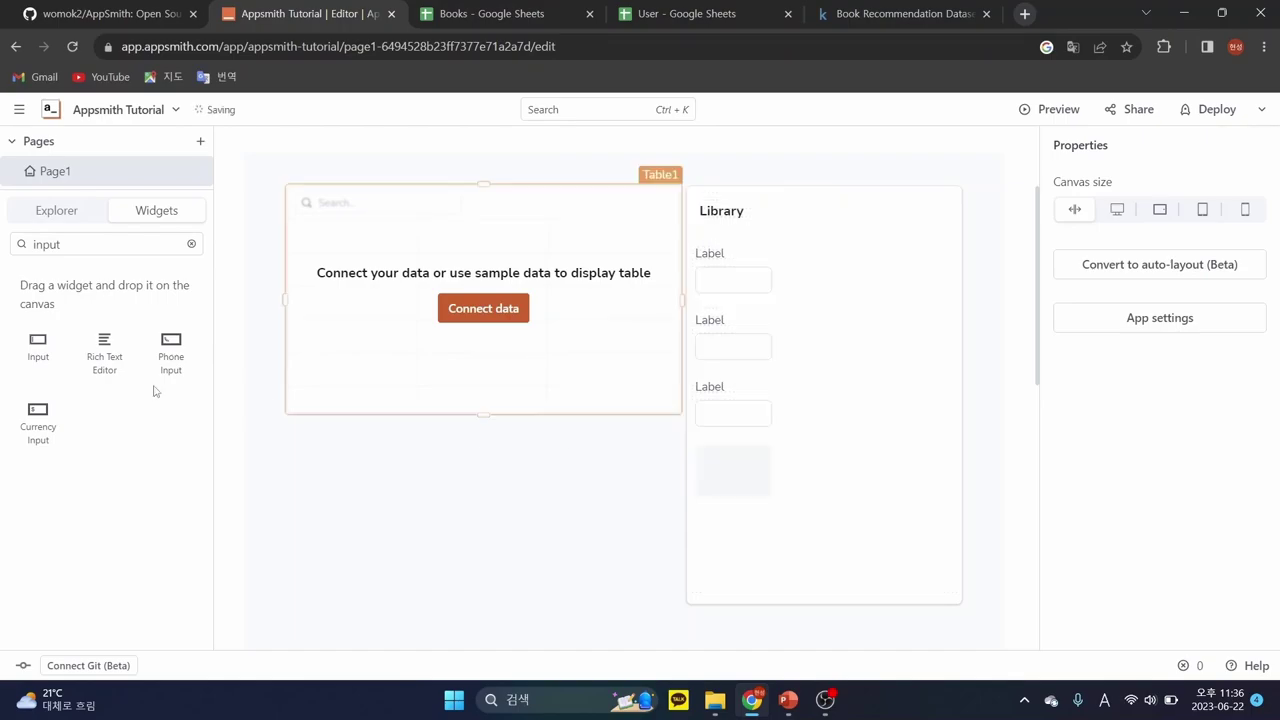
drag(68, 347, 760, 523)
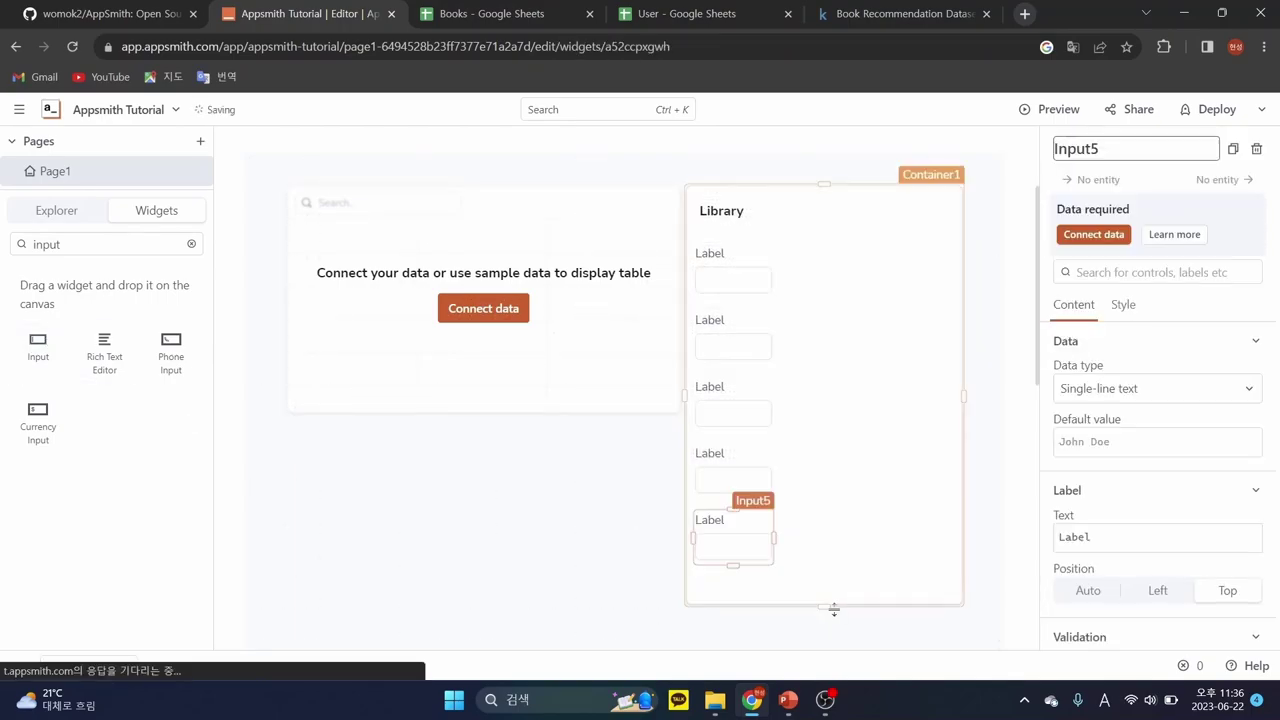
- Extend the container slightly downward and add a sixth Input widget below the other five
drag(823, 604, 831, 640)
drag(37, 343, 760, 469)
scroll(894, 483, up, 1)
scroll(894, 480, down, 2)
click(919, 397)
scroll(919, 400, up, 2)
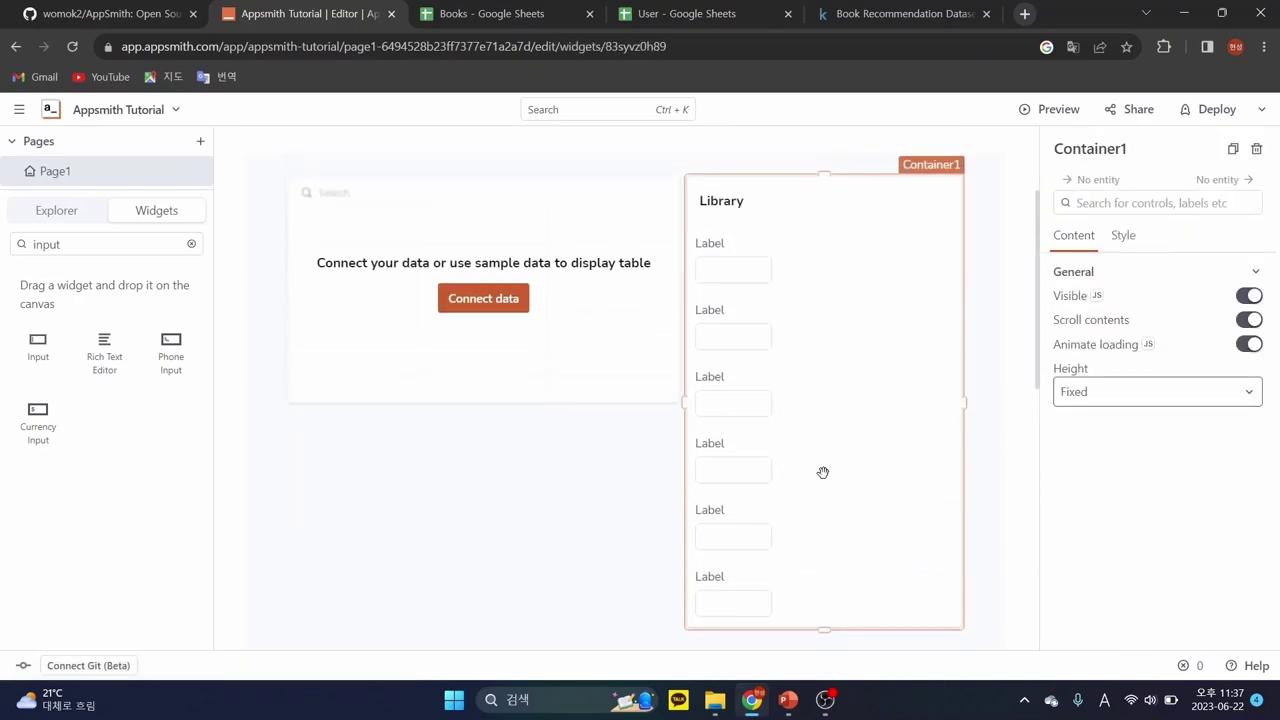
- Widen the first two inputs across the container and narrow the container slightly from its right edge
click(768, 267)
drag(771, 267, 952, 263)
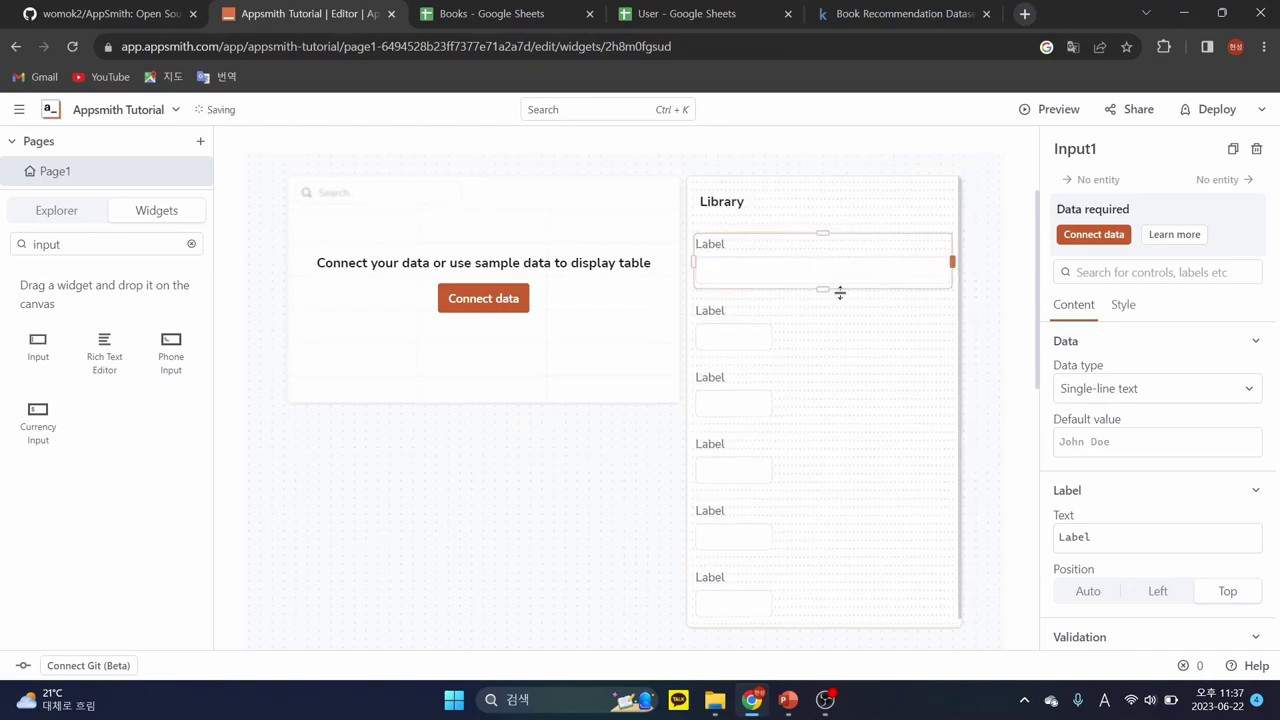
click(758, 334)
drag(774, 329, 919, 329)
drag(955, 263, 921, 270)
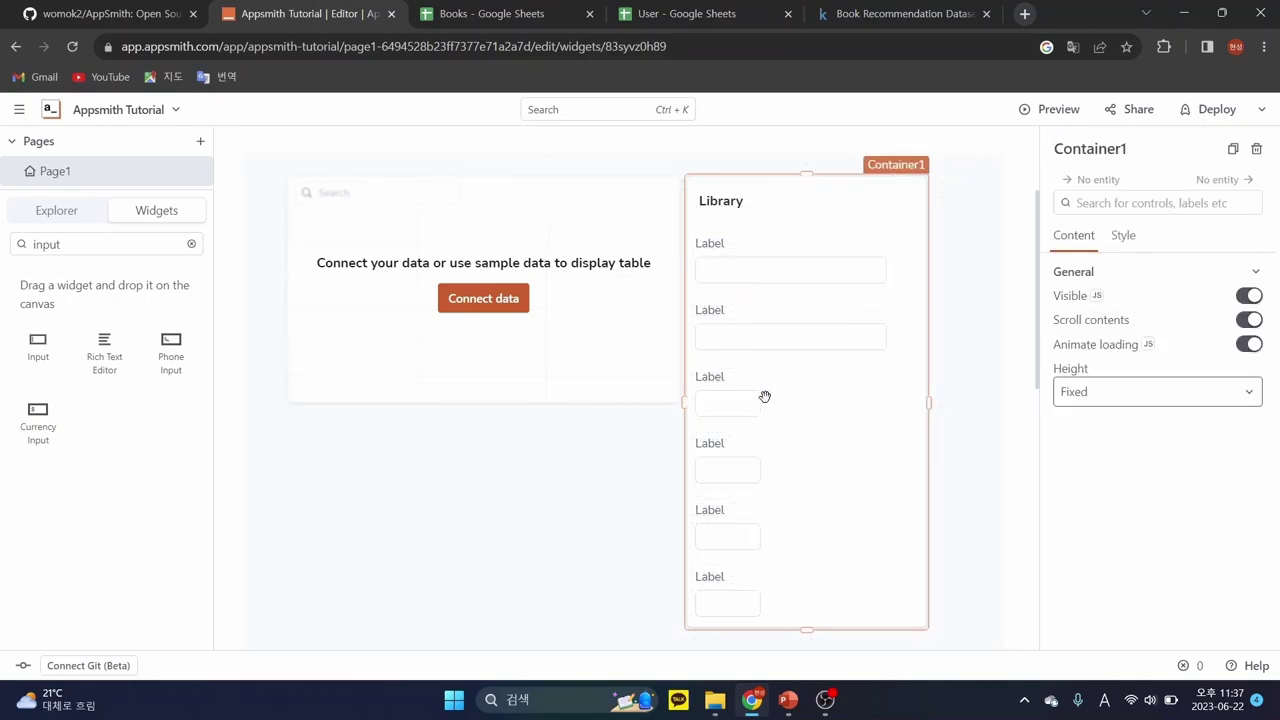
- Stretch all six inputs to about the full inner width of the narrowed container
drag(764, 395, 922, 388)
drag(885, 337, 920, 330)
drag(881, 266, 920, 264)
drag(757, 463, 920, 463)
click(751, 534)
drag(768, 526, 916, 531)
click(748, 600)
drag(767, 593, 921, 592)
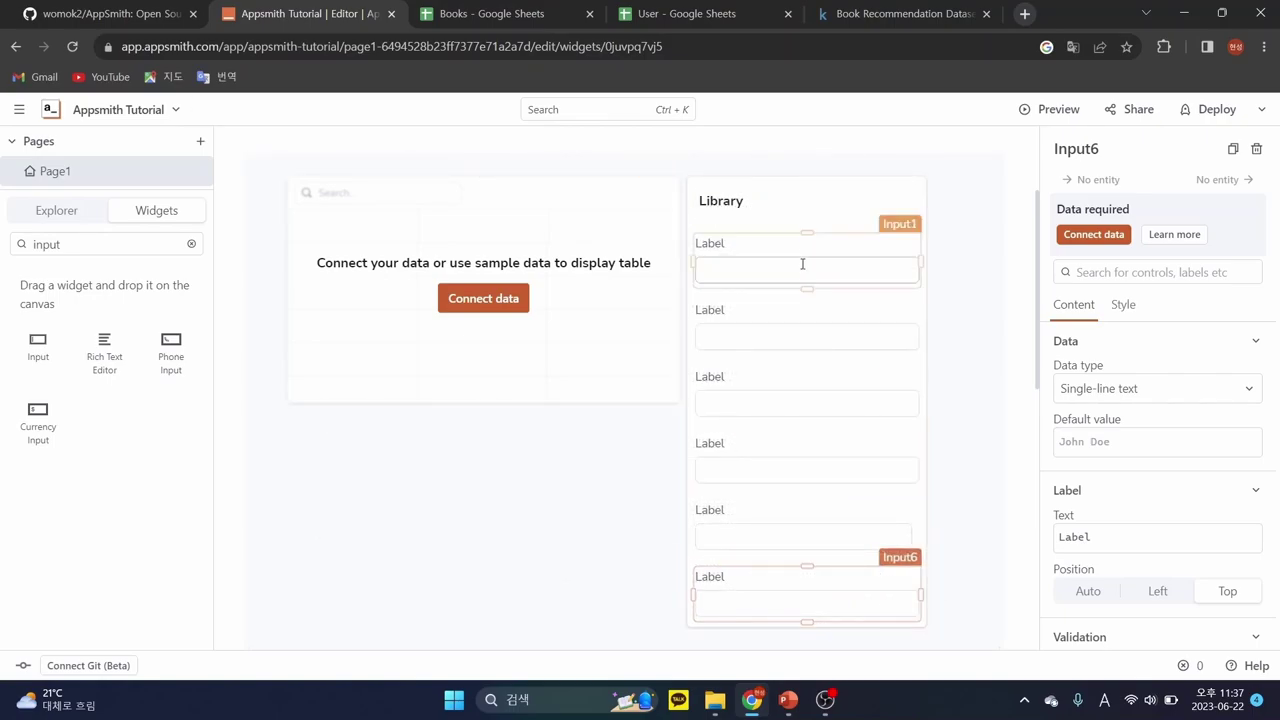
- Extend the table downward to roughly match the container's height
click(587, 319)
scroll(483, 322, down, 1)
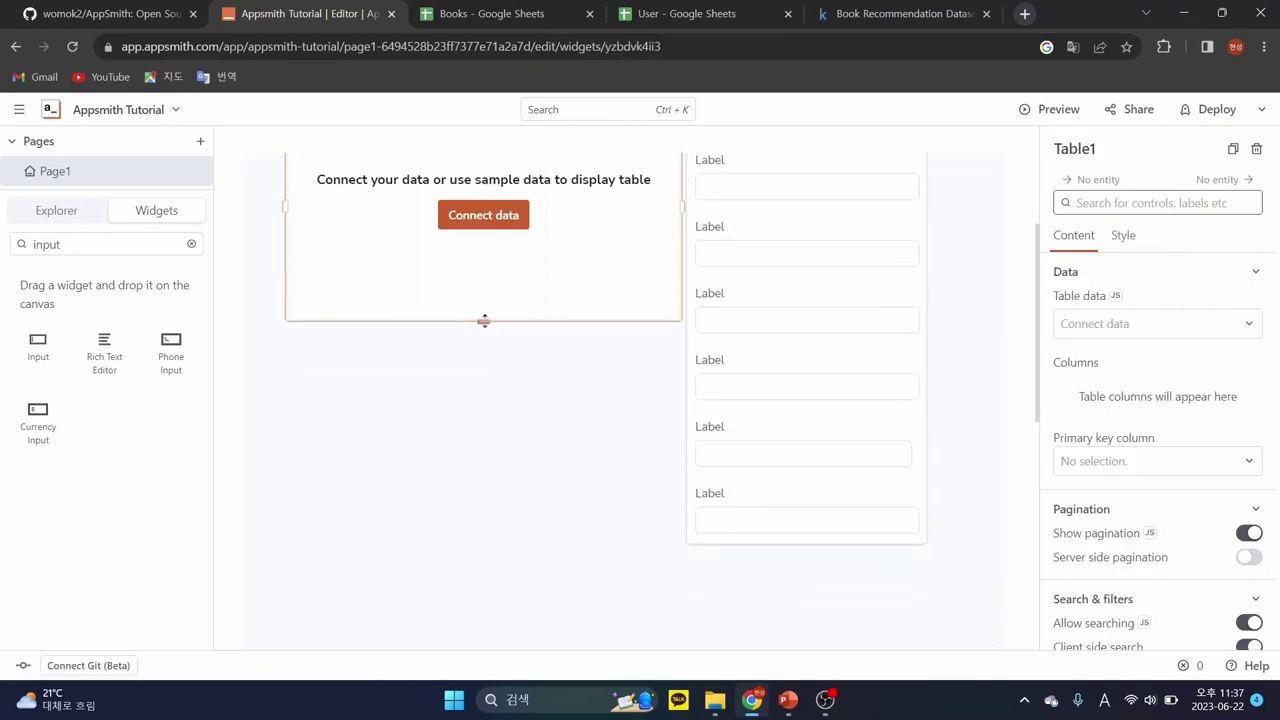
drag(483, 322, 520, 550)
scroll(808, 431, up, 2)
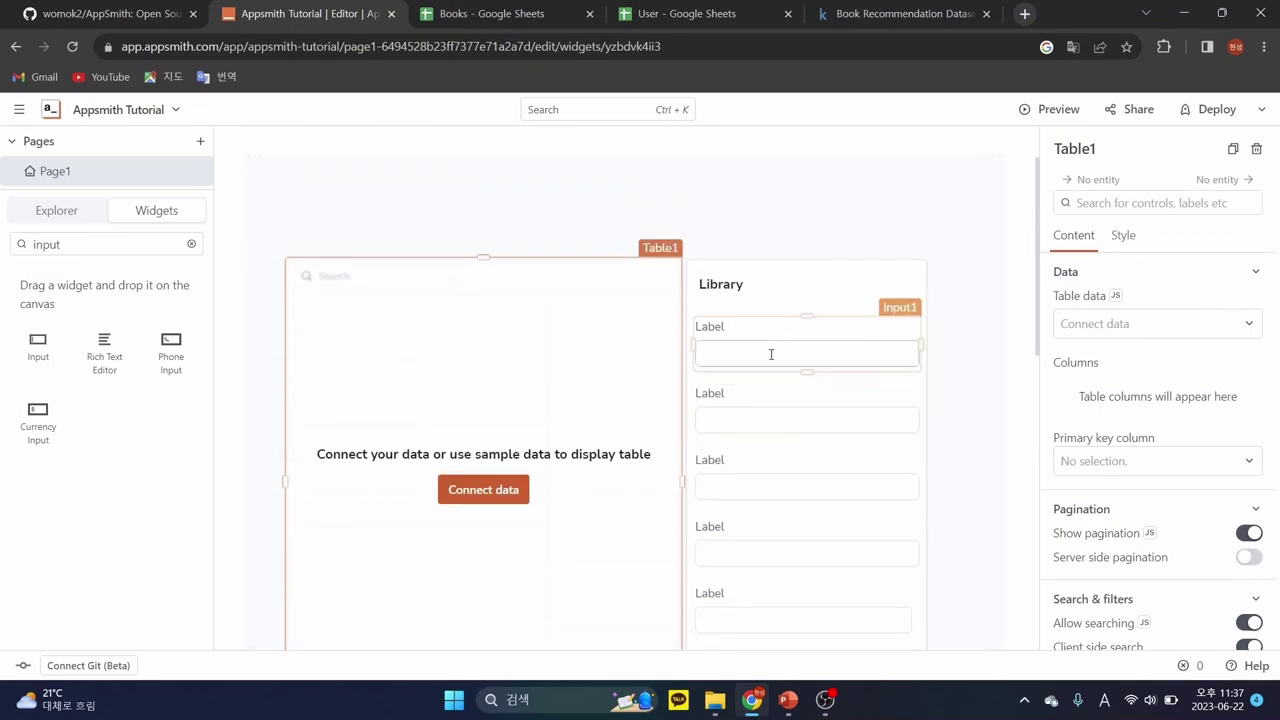
- Check the first column header in the Books sheet and set the first input's label text to ISBN
click(731, 360)
click(746, 360)
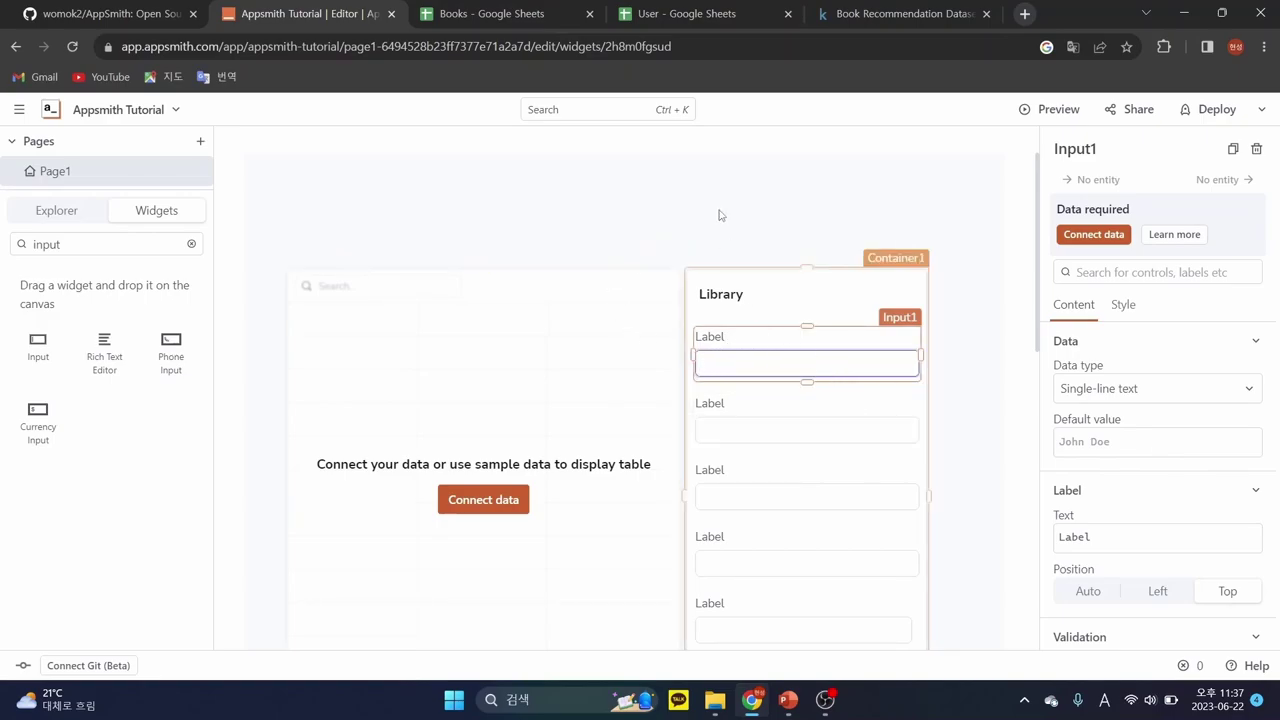
click(474, 8)
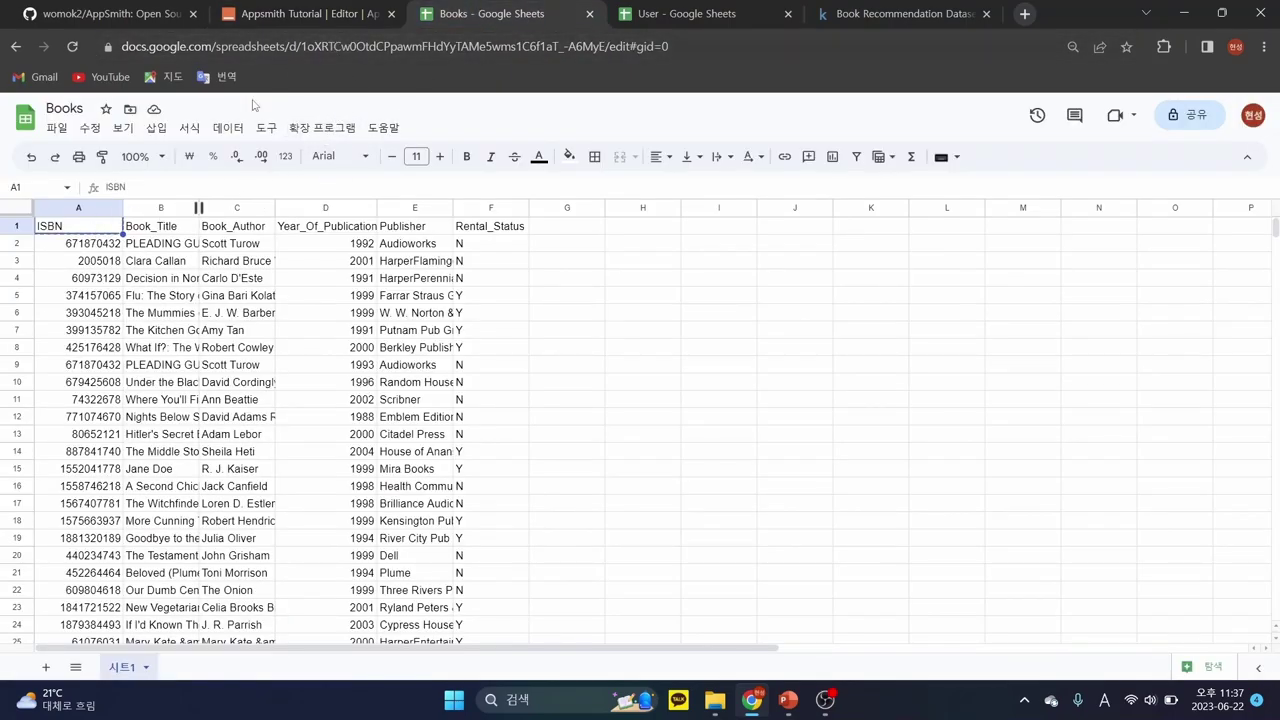
click(300, 14)
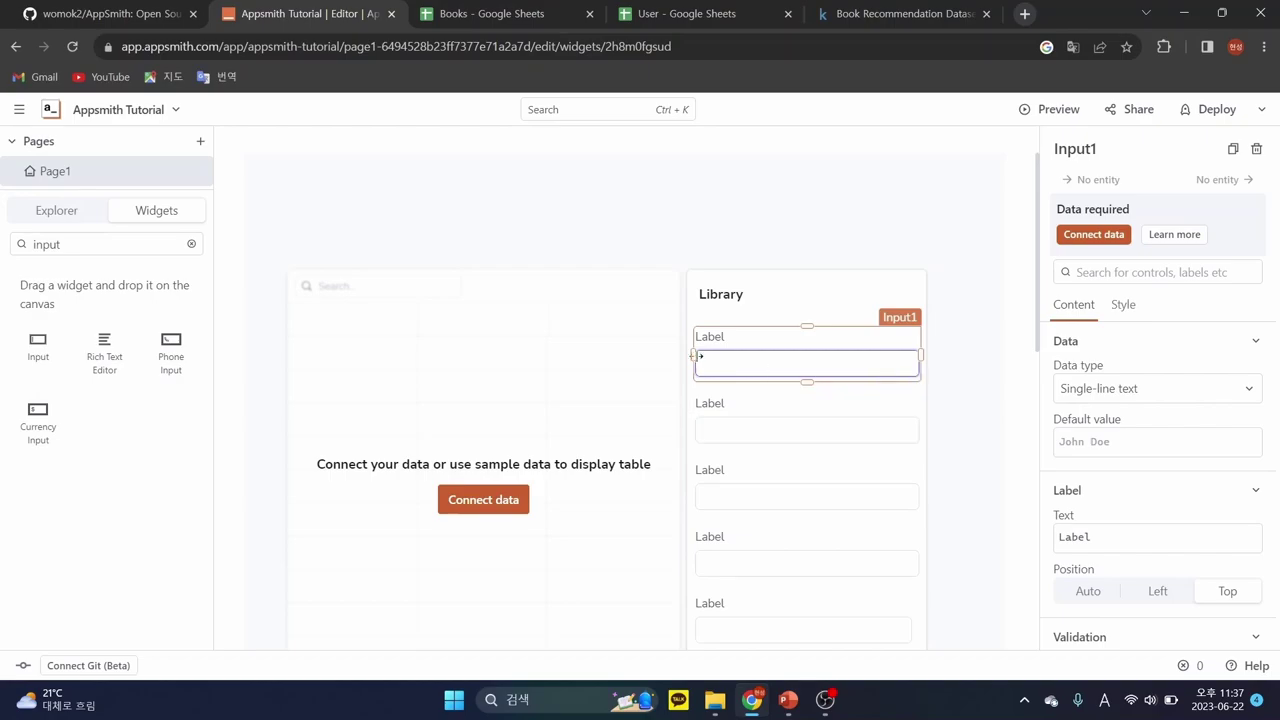
double_click(1118, 536)
text(ISBN)
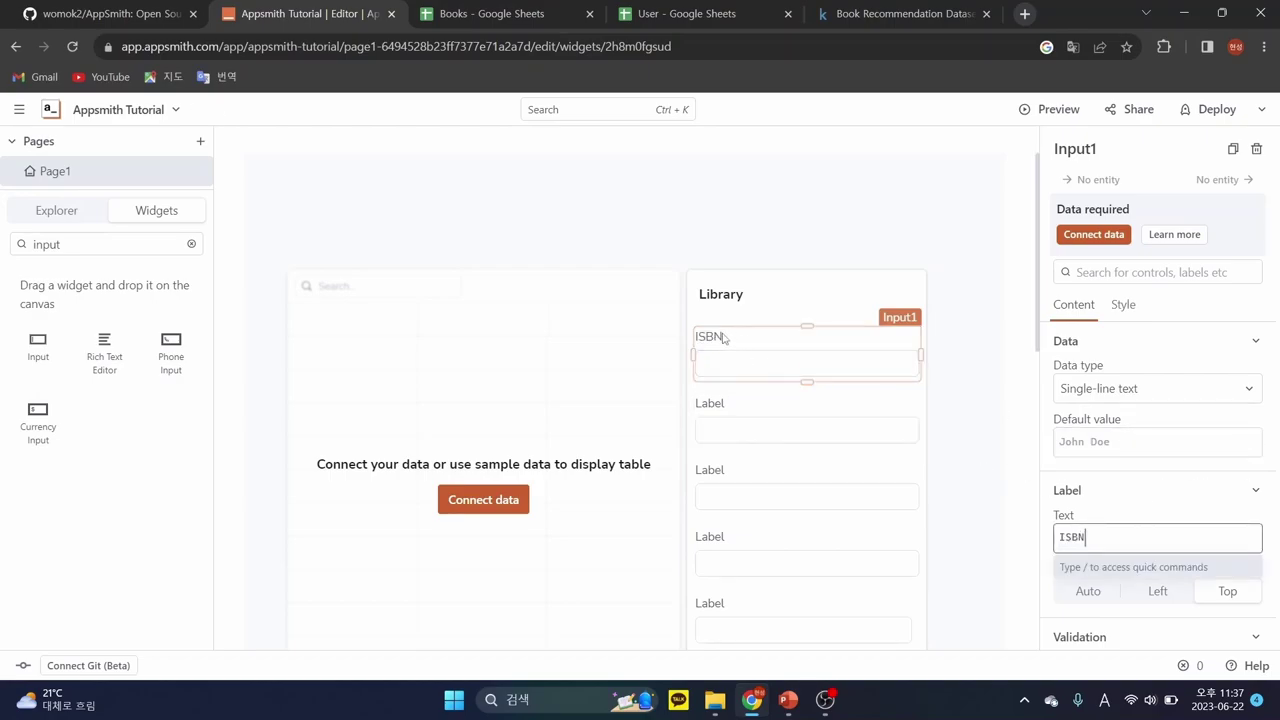
click(835, 343)
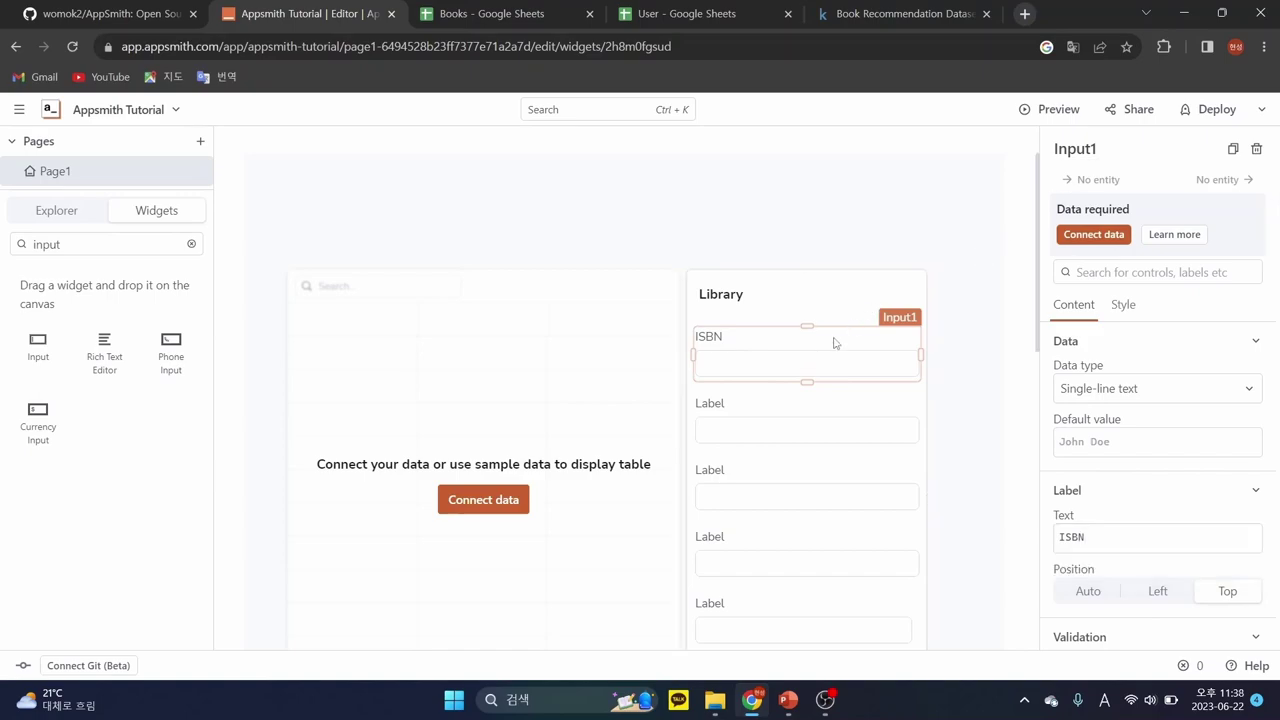
- Rename the ISBN input widget as Input_ISBN
click(1116, 148)
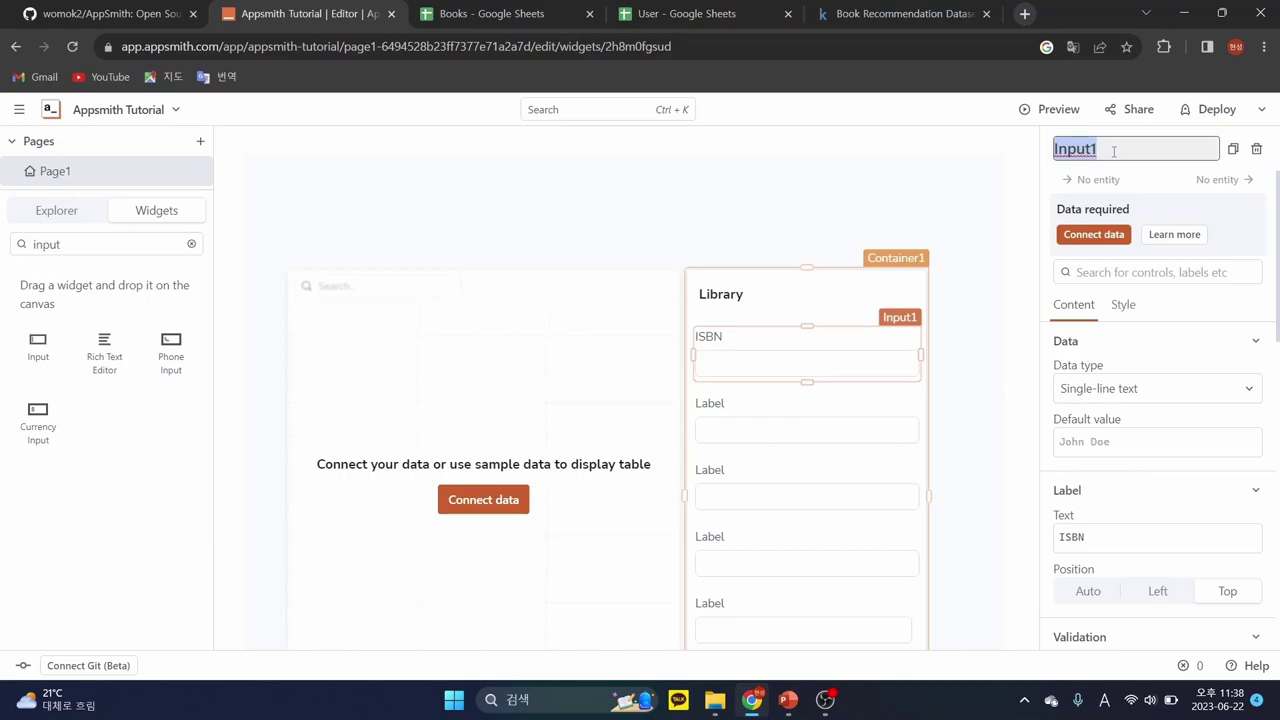
text(ISBN)
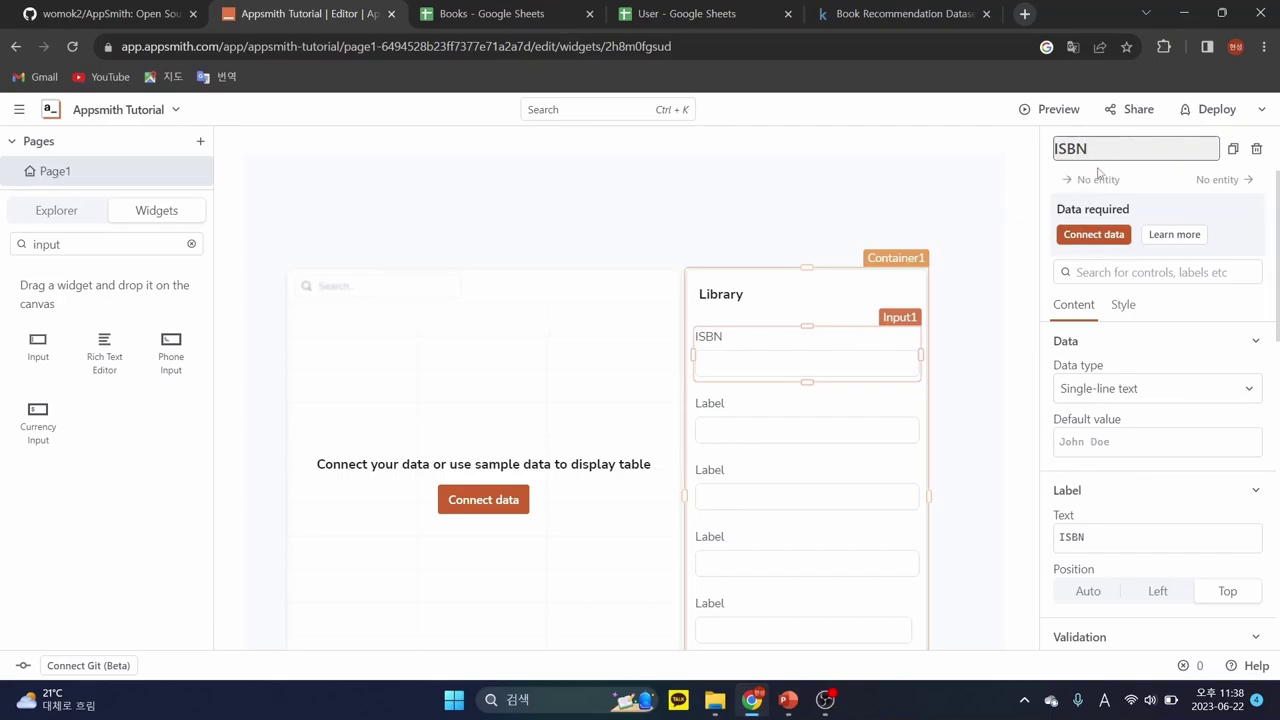
key(ctrl+z)
key(End)
key(Return)
- Label the second input Book_Title, taken from the Books sheet header, and rename its widget as Input_Book_Title
click(736, 405)
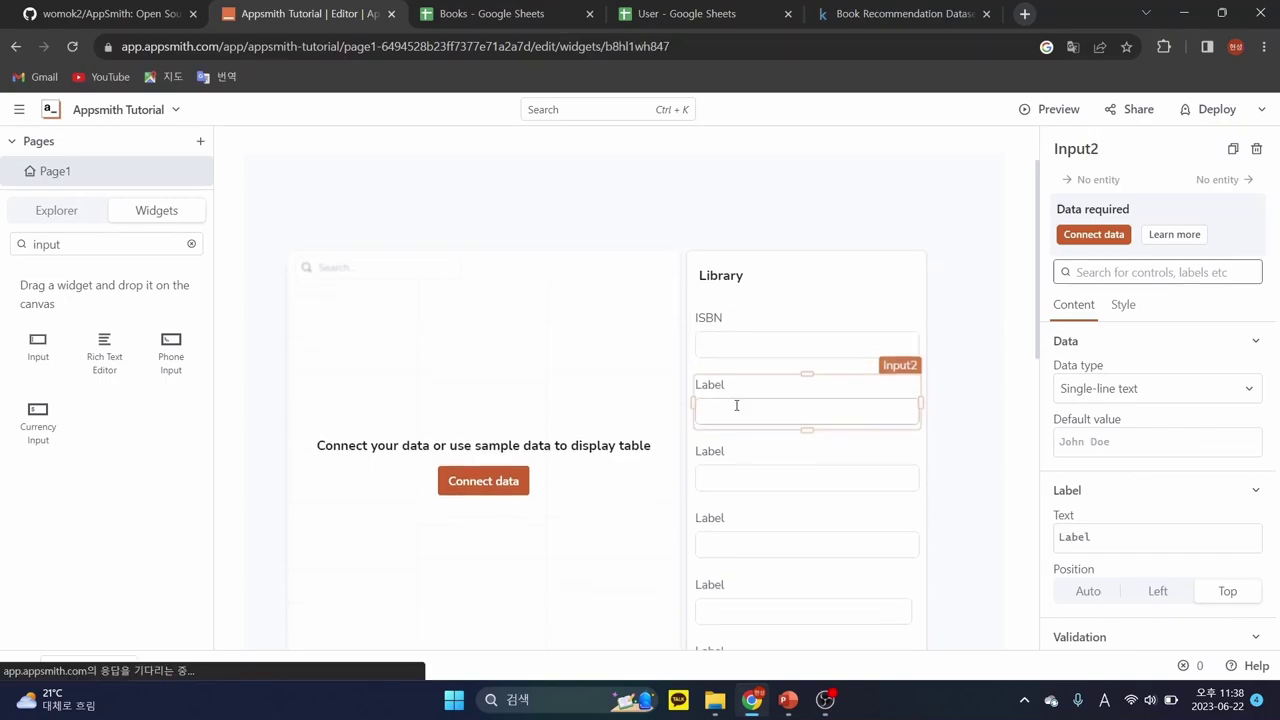
click(468, 14)
click(182, 228)
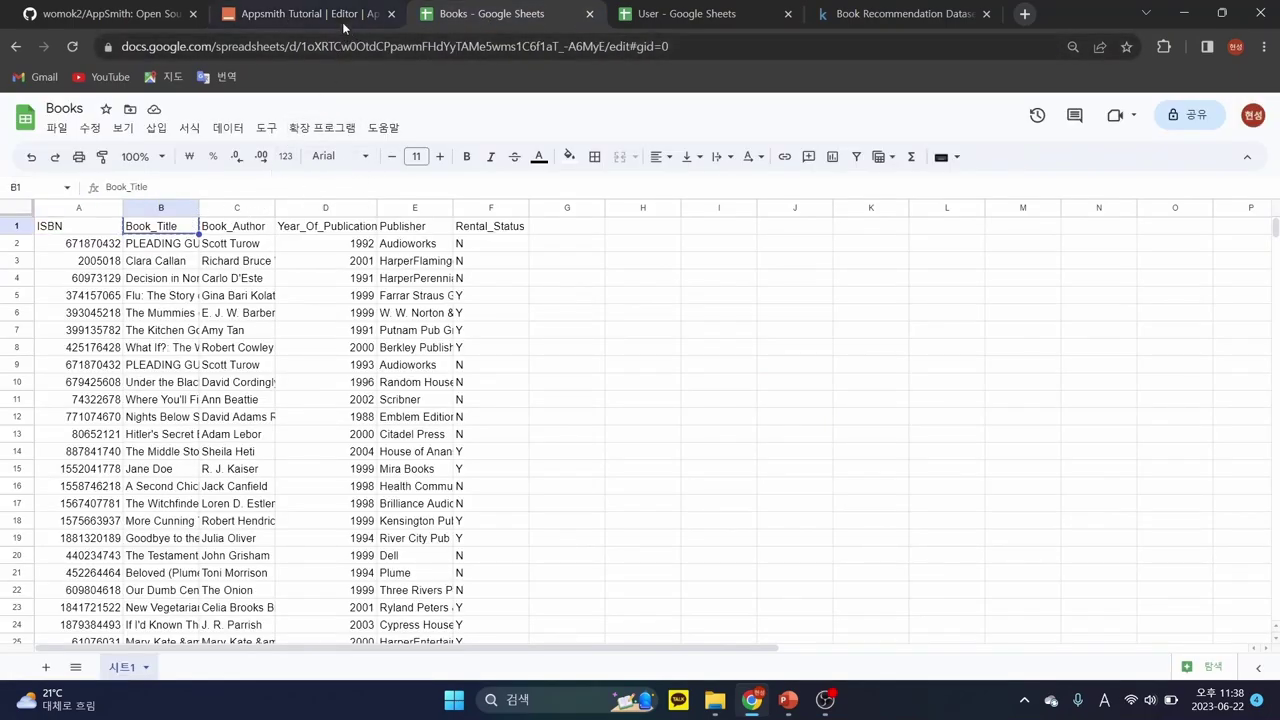
click(340, 14)
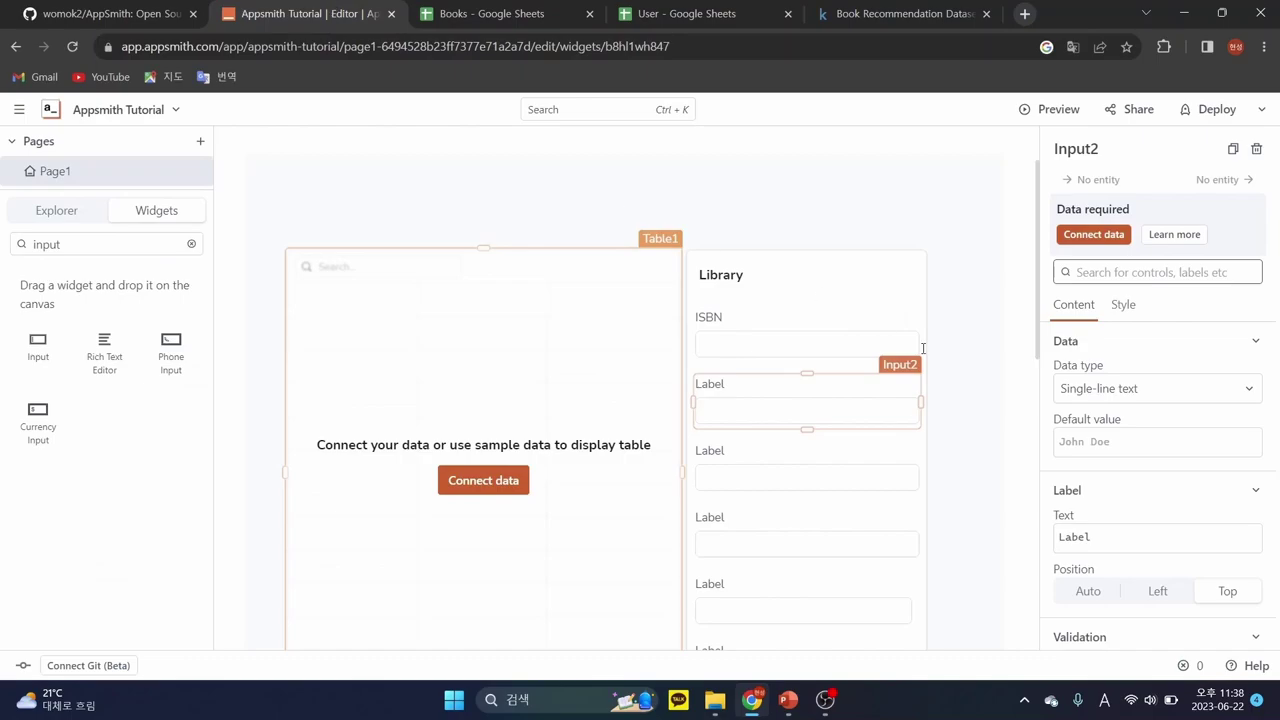
double_click(1096, 538)
text(Book_Title)
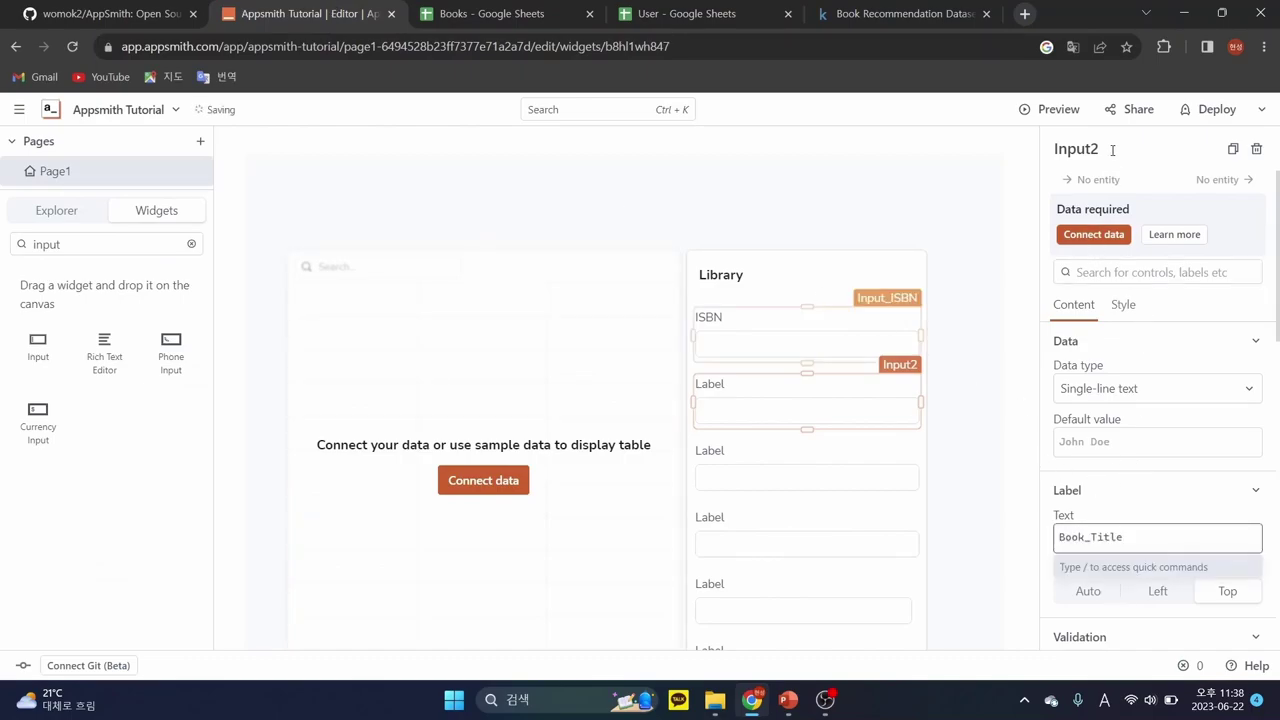
click(1110, 148)
click(1110, 148)
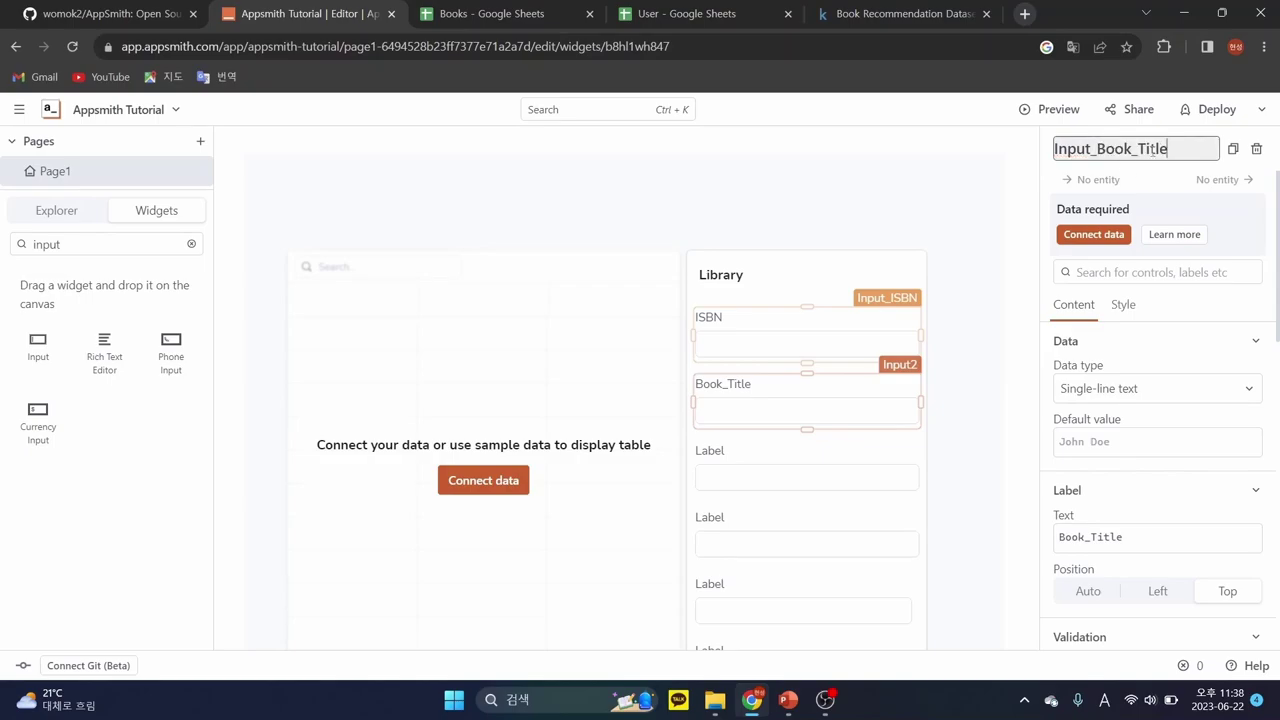
- Label the third input Book_Author, taken from the Books sheet header, and rename its widget as Input_Book_Author
click(800, 466)
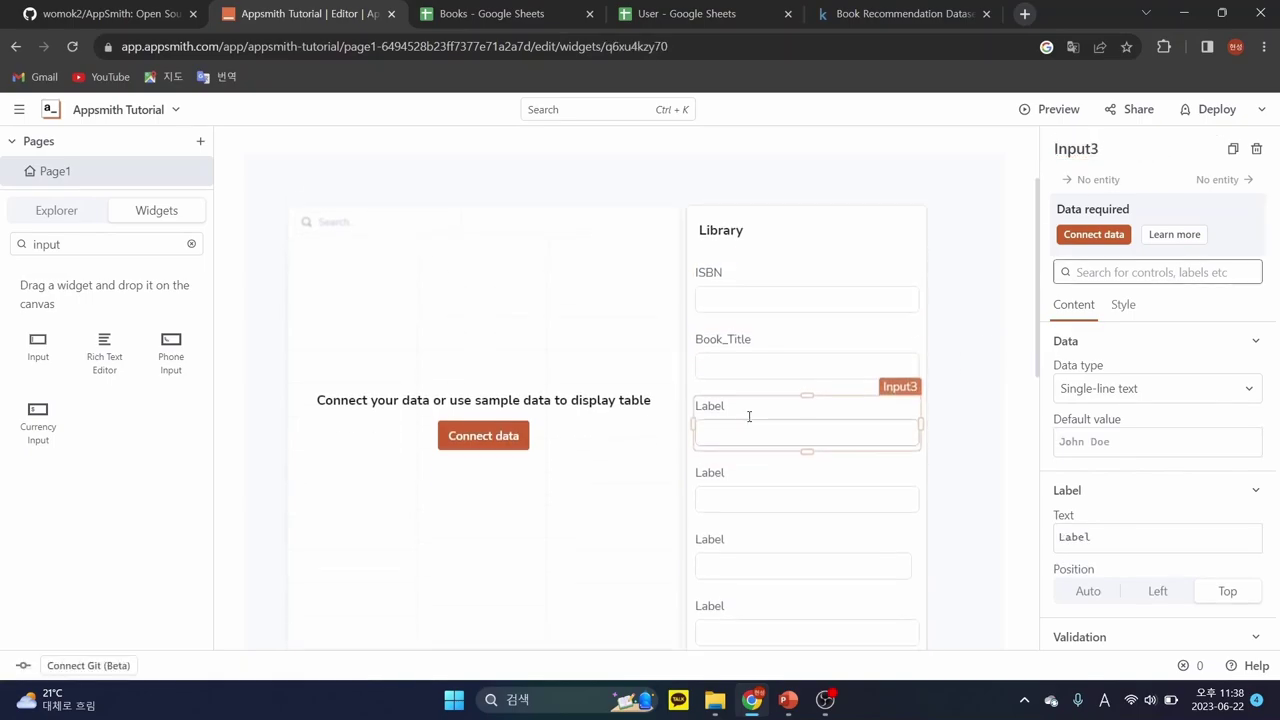
click(488, 13)
click(245, 232)
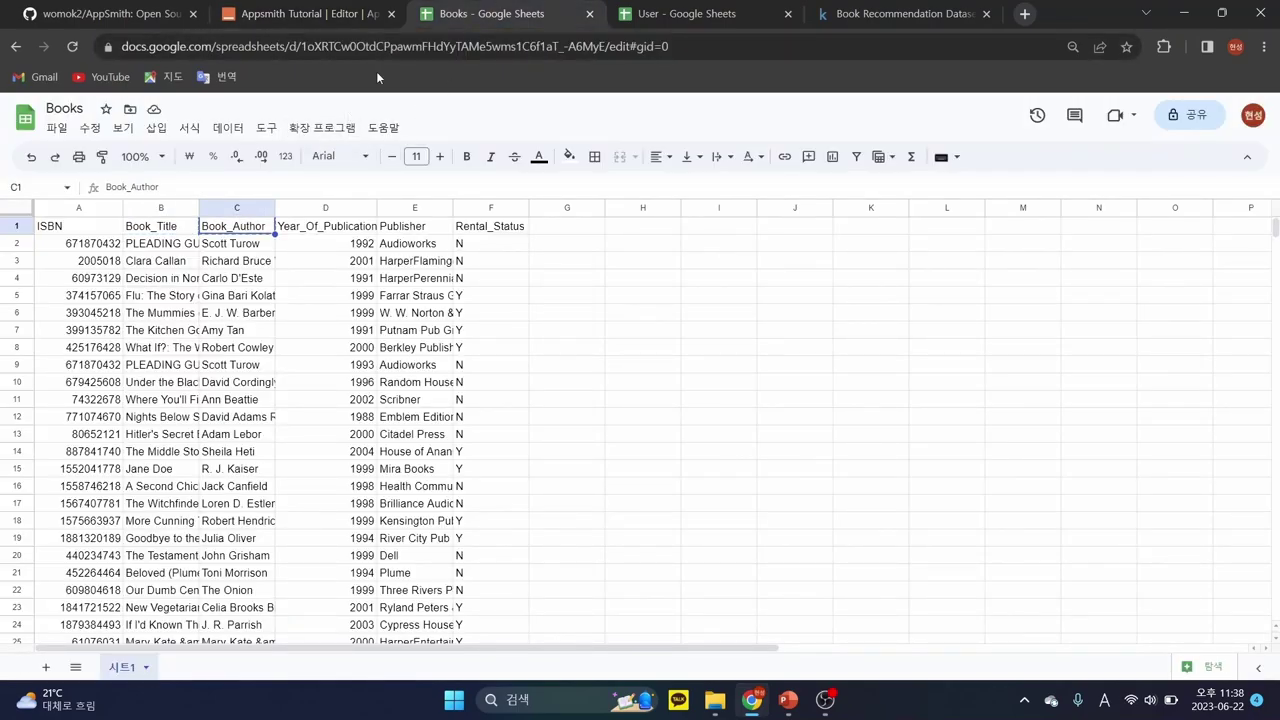
click(310, 13)
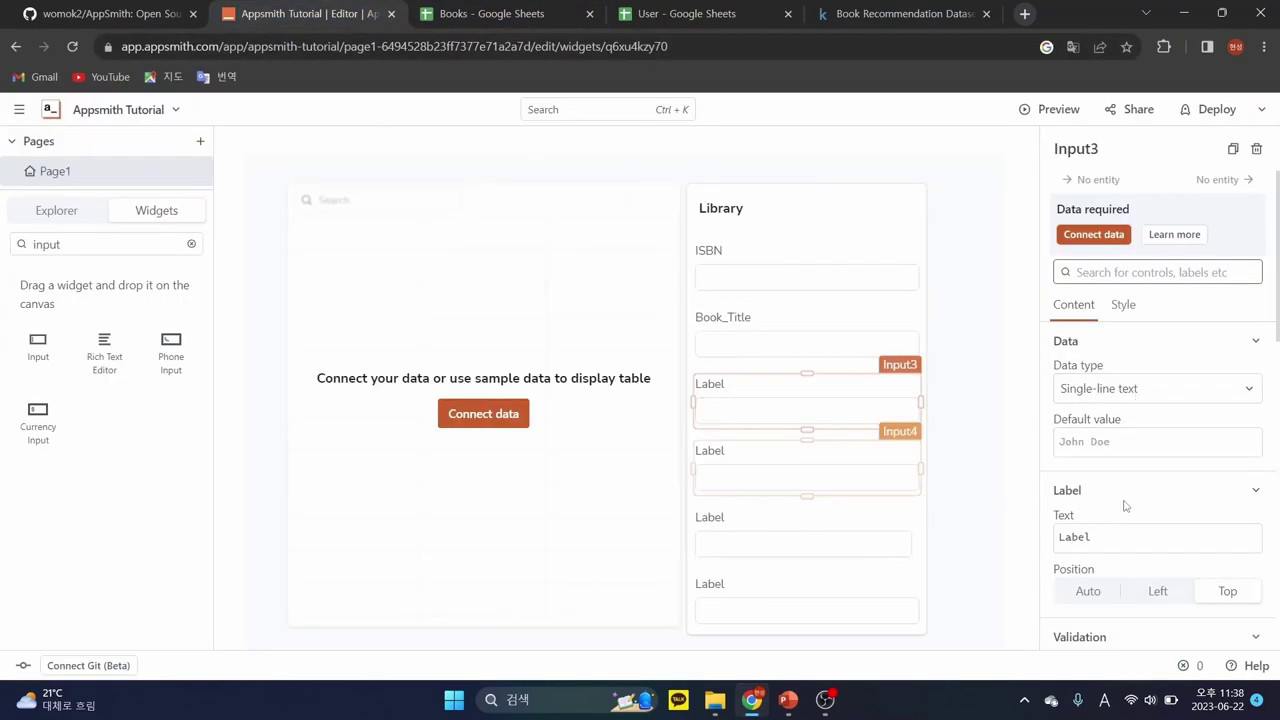
double_click(1108, 537)
text(Book_Author)
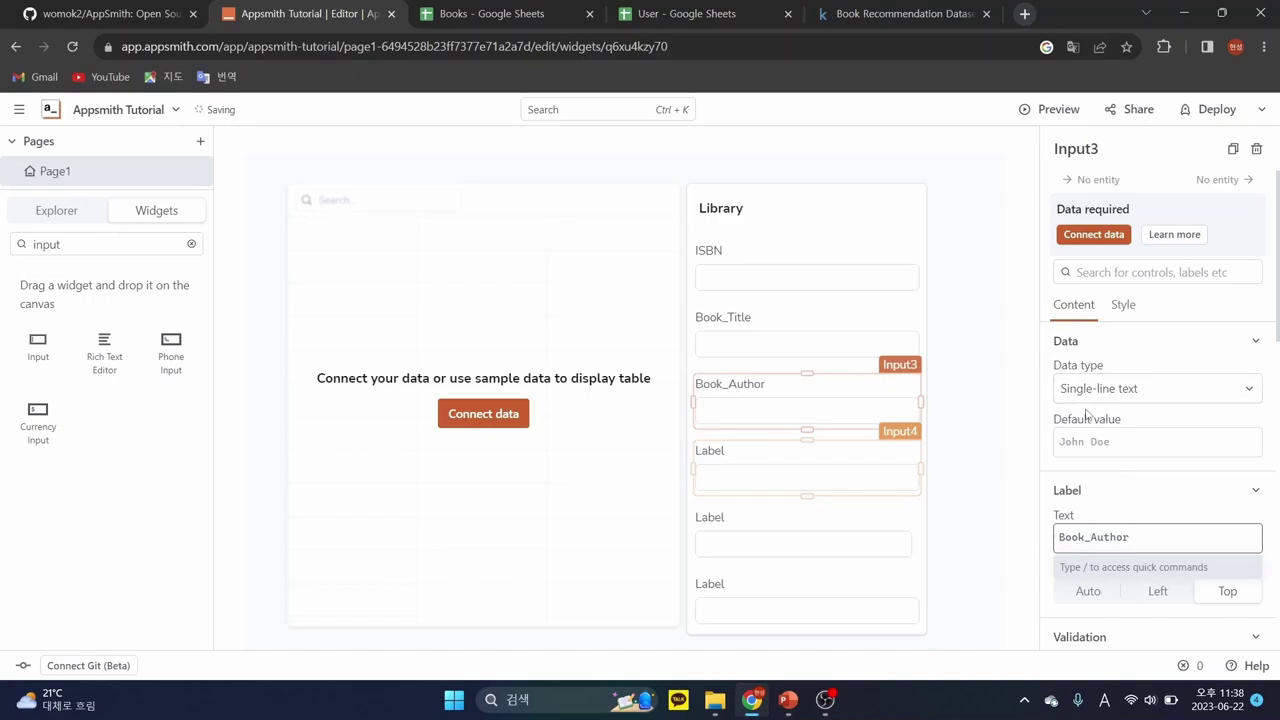
click(1118, 145)
click(1118, 145)
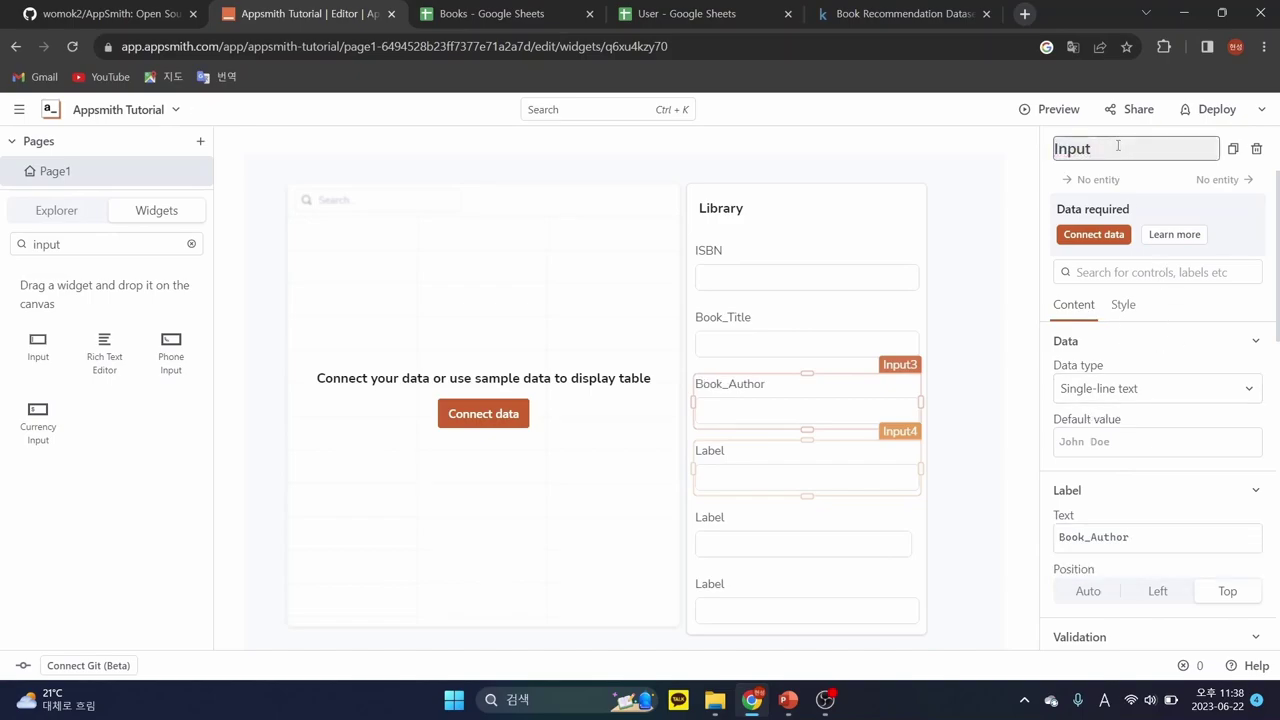
text(_)
text(Book_Author)
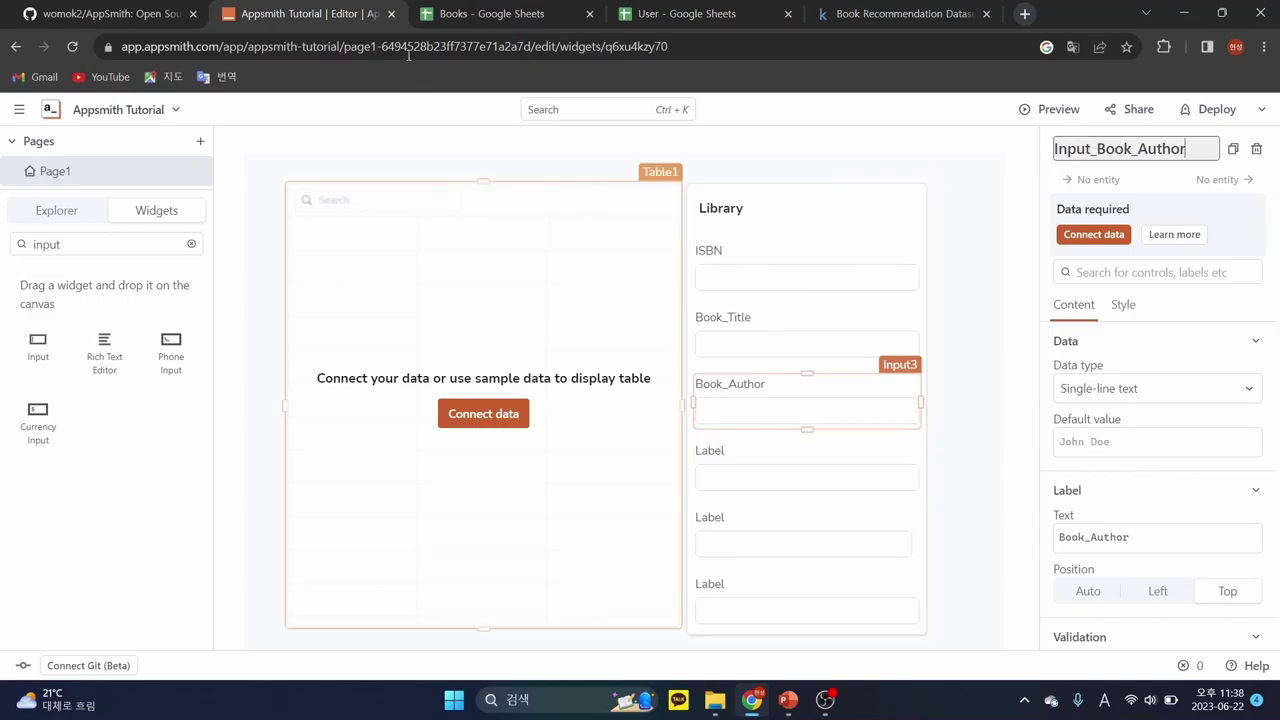
- Rename the fourth input widget as Input_Year_Of_Publication and label it Year_Of_Publication, taken from the Books sheet header
click(470, 14)
click(325, 226)
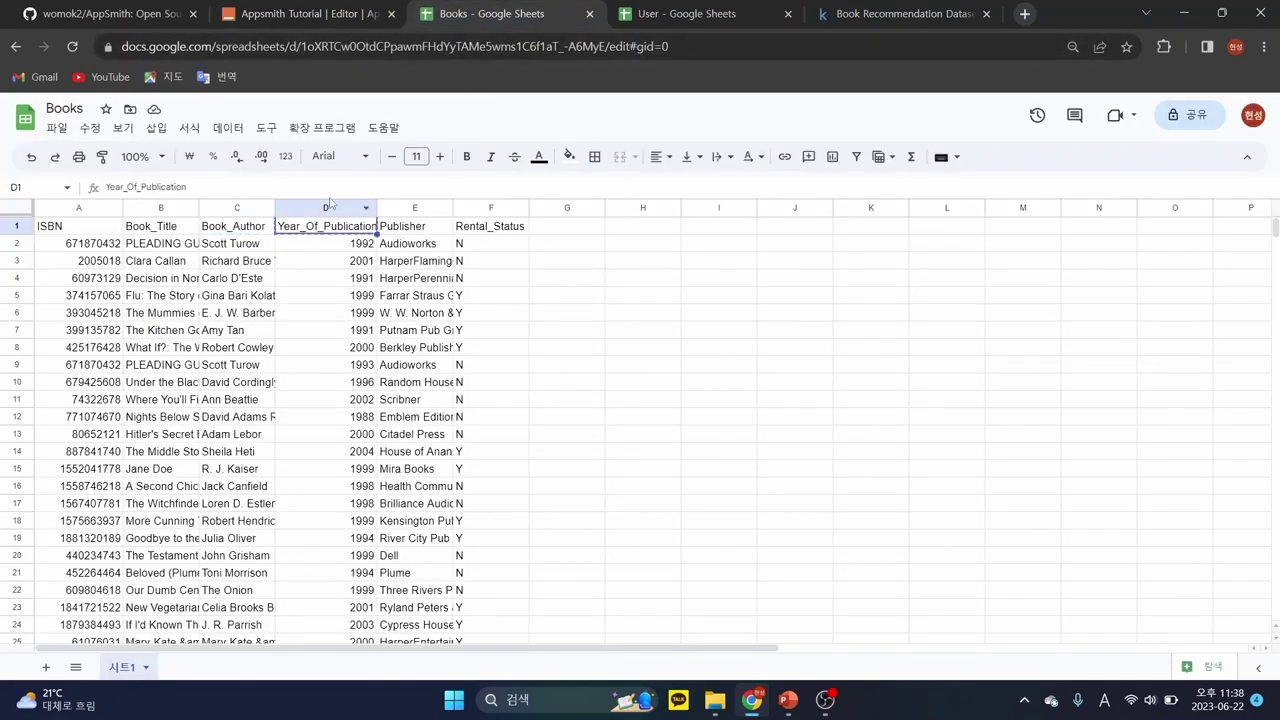
click(324, 16)
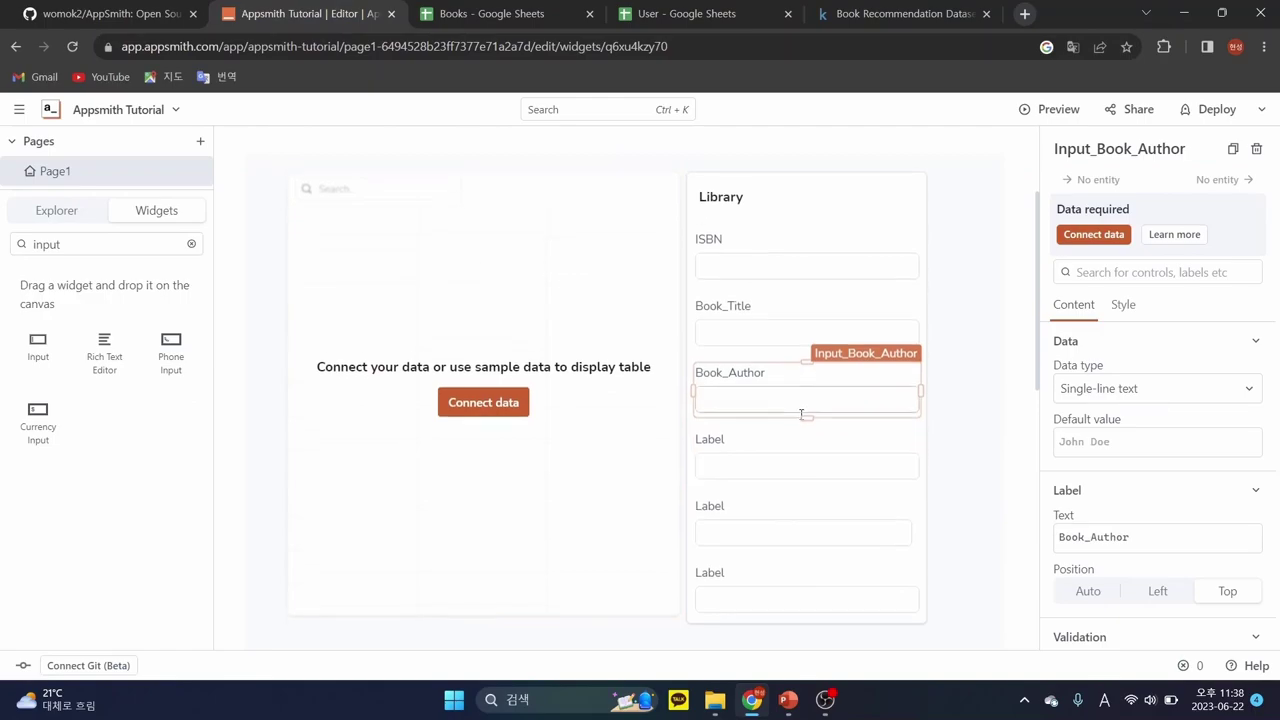
scroll(780, 400, down, 1)
click(752, 384)
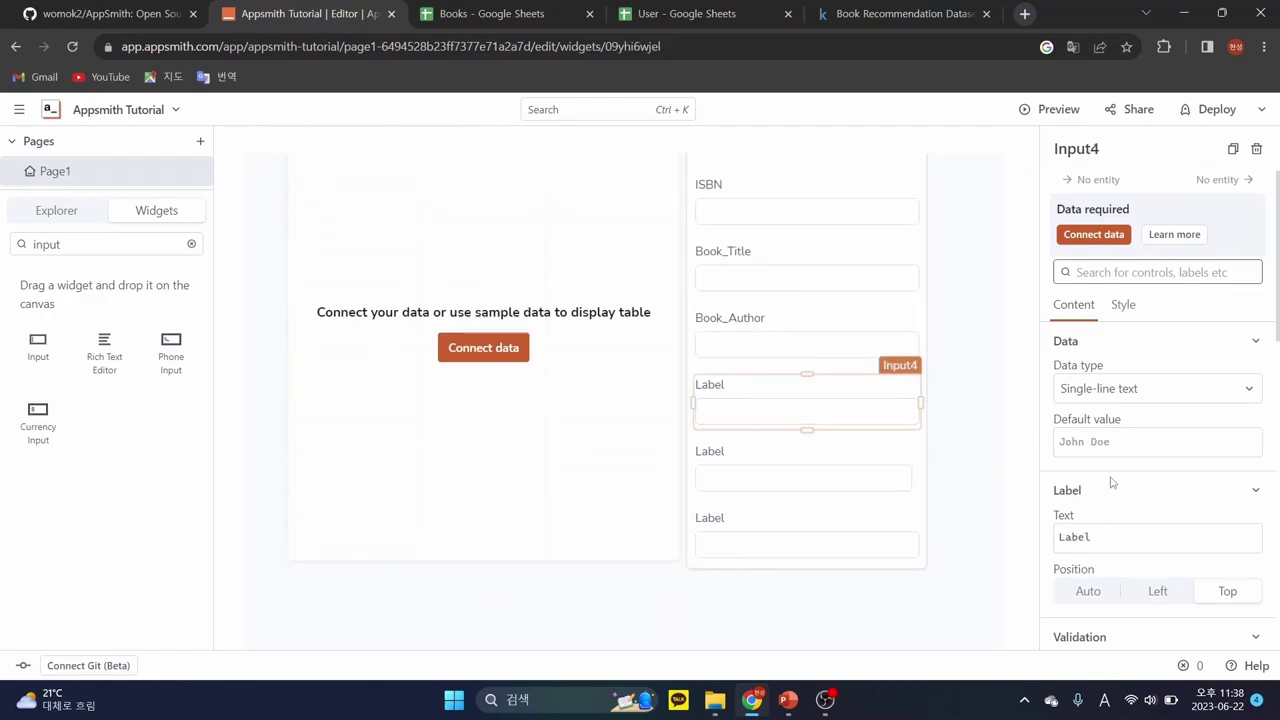
click(1118, 153)
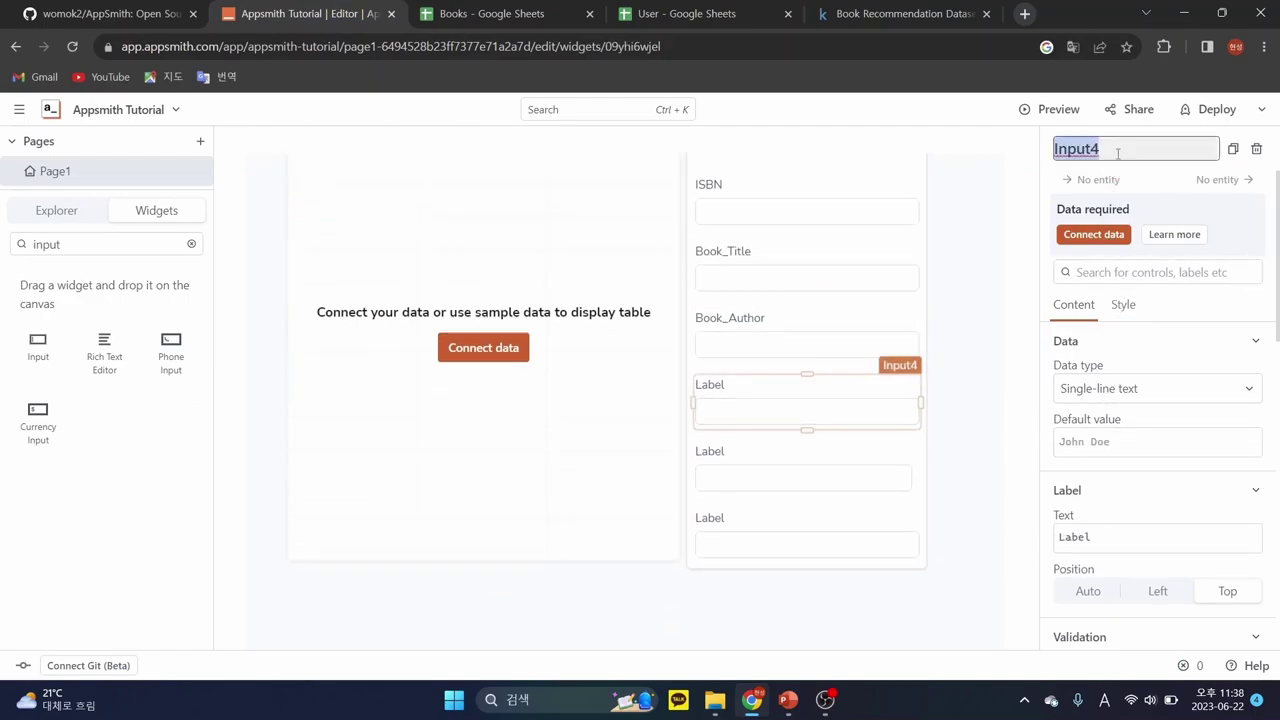
key(End)
key(BackSpace)
text(_Year_Of_Publication)
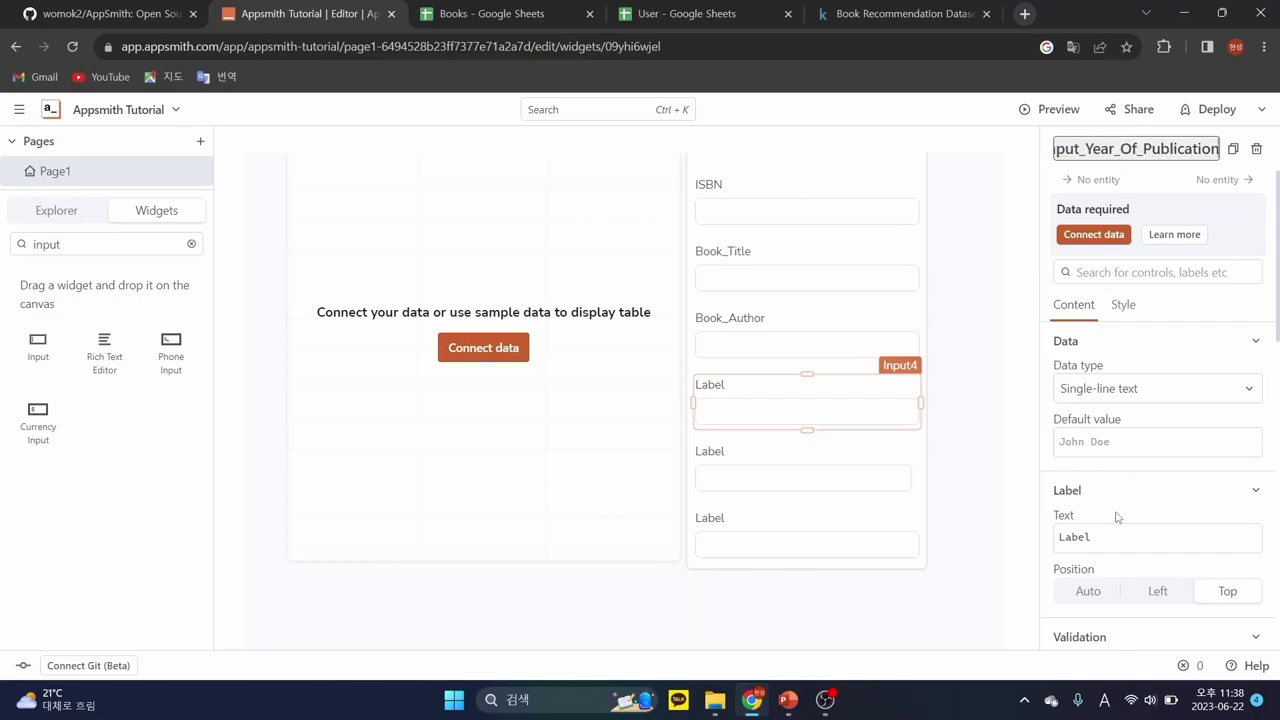
click(1097, 537)
key(ctrl+a)
text(Year_Of_Publication)
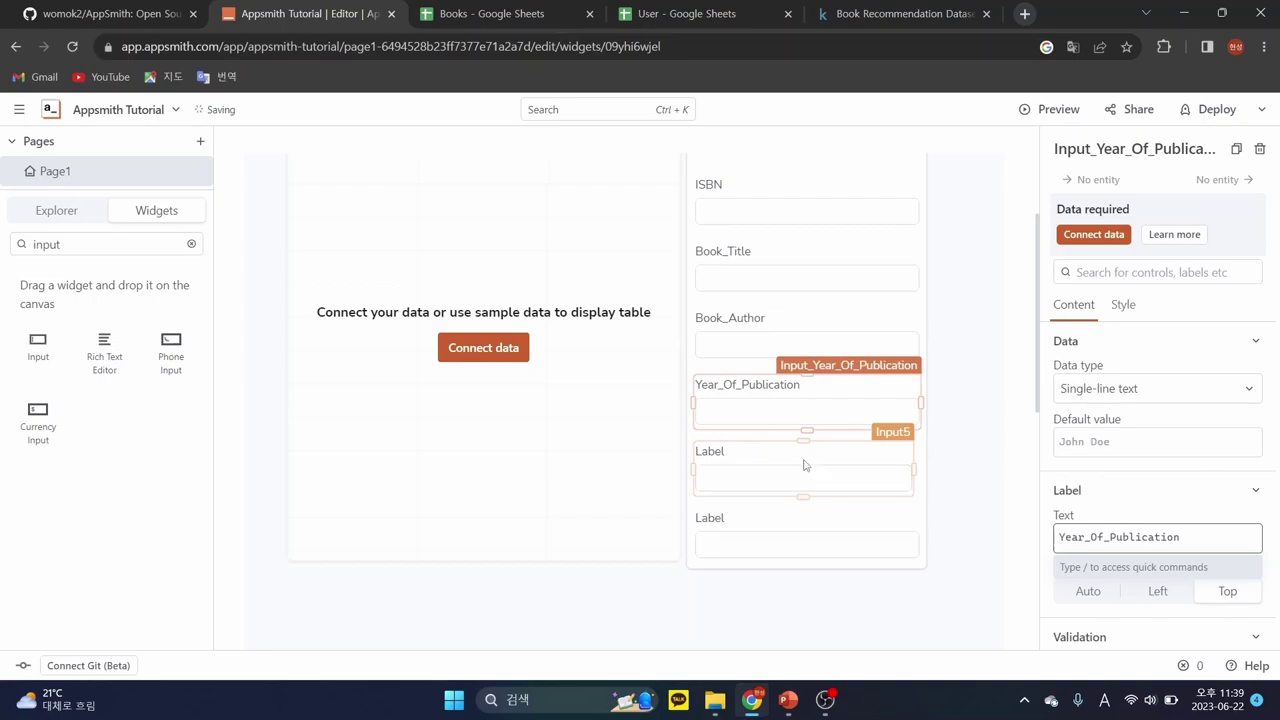
- Label the fifth input Publisher, taken from the Books sheet header, and rename its widget as Input_Publisher
click(808, 438)
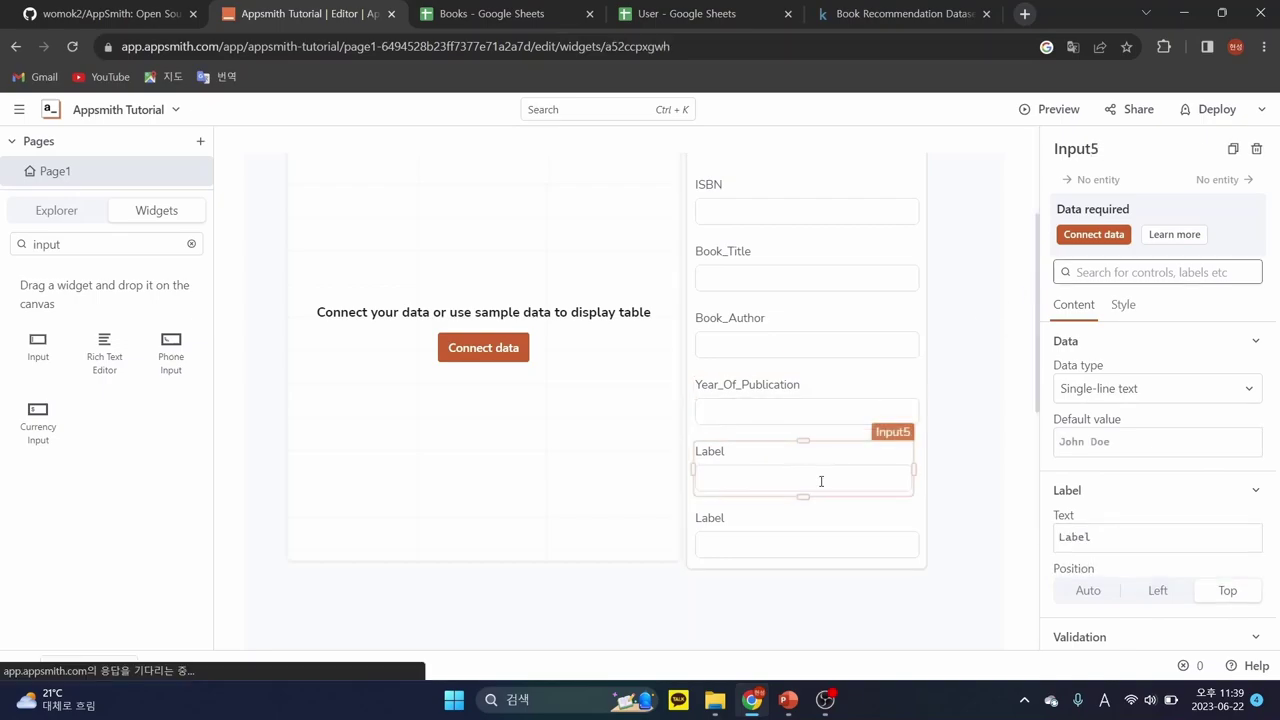
click(450, 14)
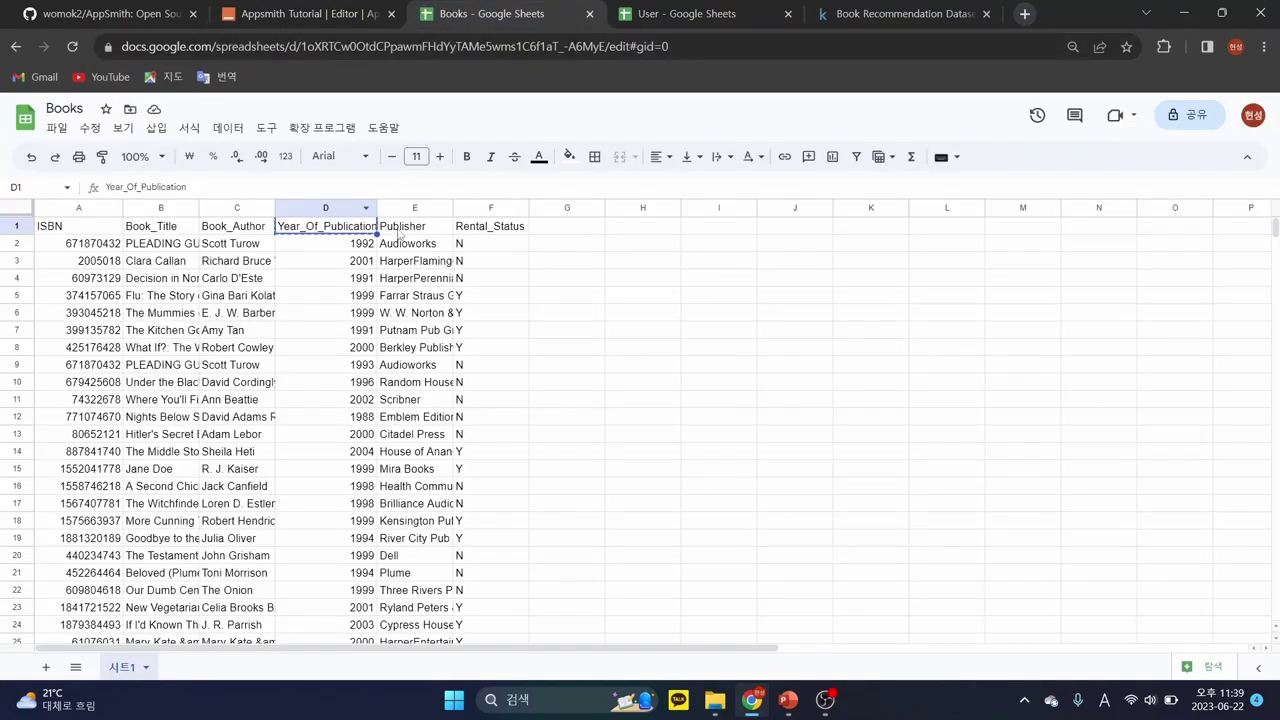
click(310, 14)
drag(1130, 538, 1057, 541)
text(Publisher)
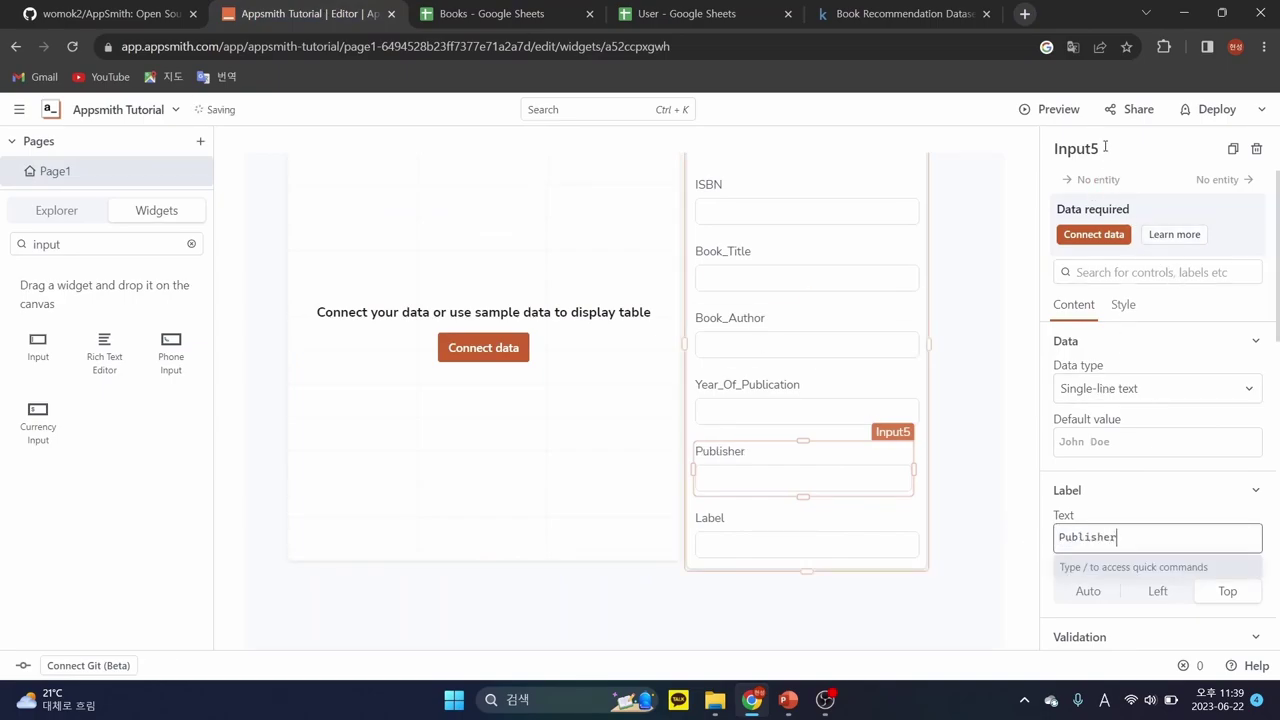
click(1105, 148)
click(1105, 148)
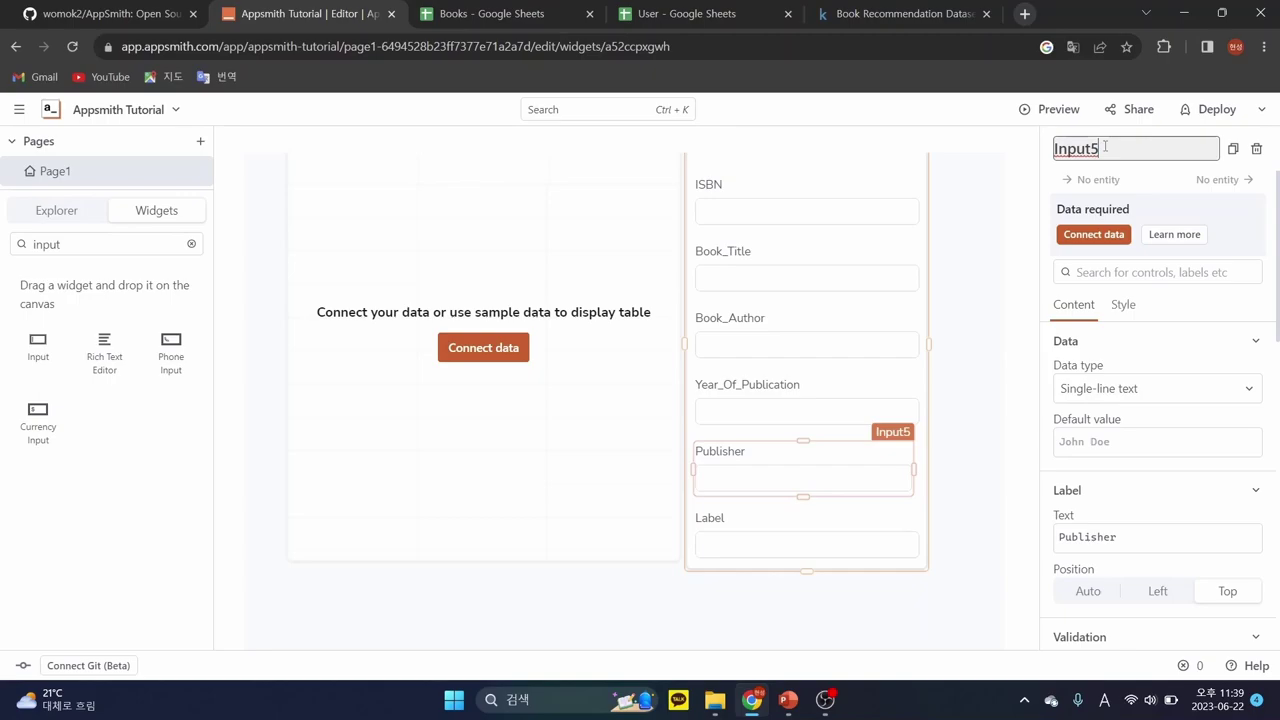
- Copy the Rental_Status header from the Books sheet and rename the sixth input widget as Input_Rental_Status
click(790, 518)
scroll(790, 500, down, 2)
click(500, 14)
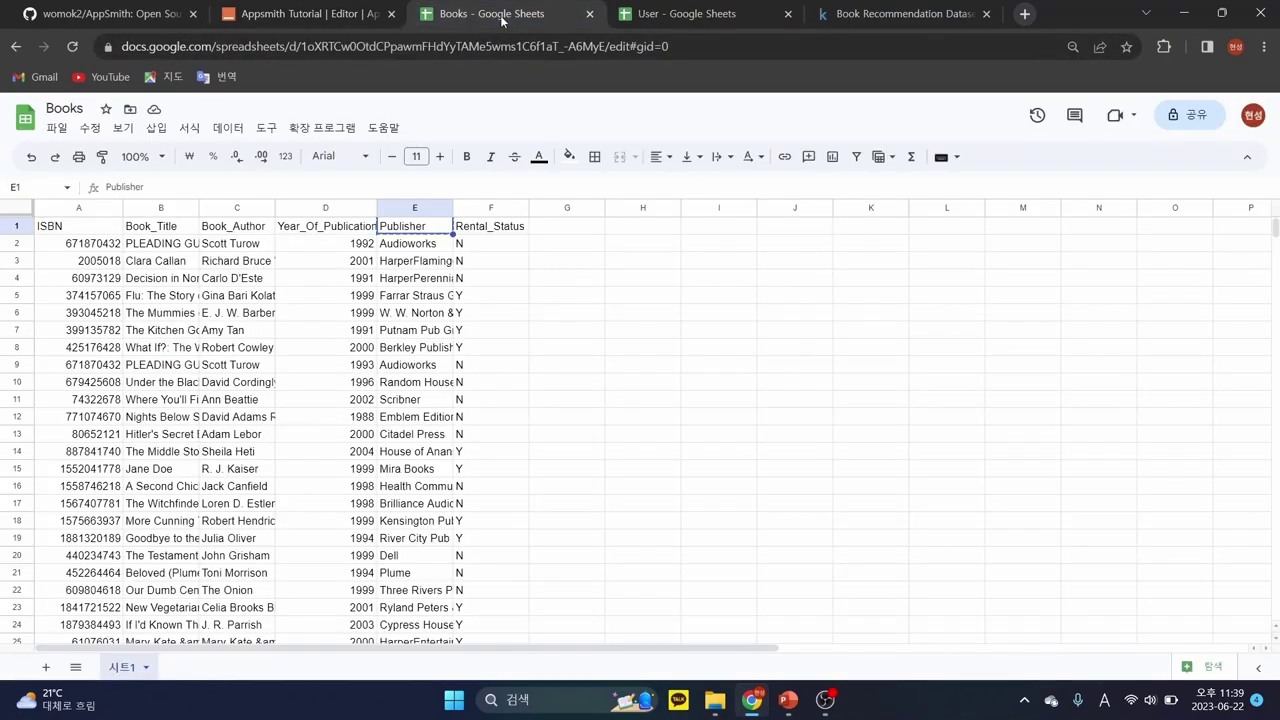
key(ctrl+c)
click(505, 228)
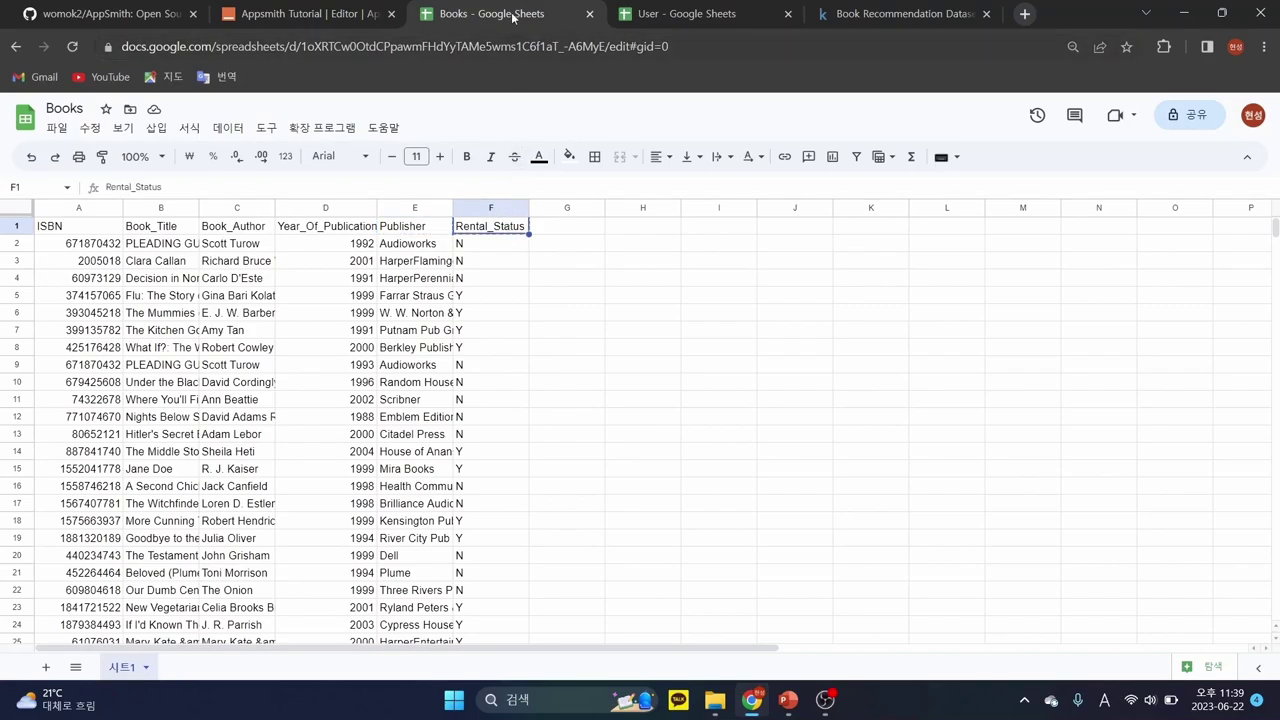
click(370, 14)
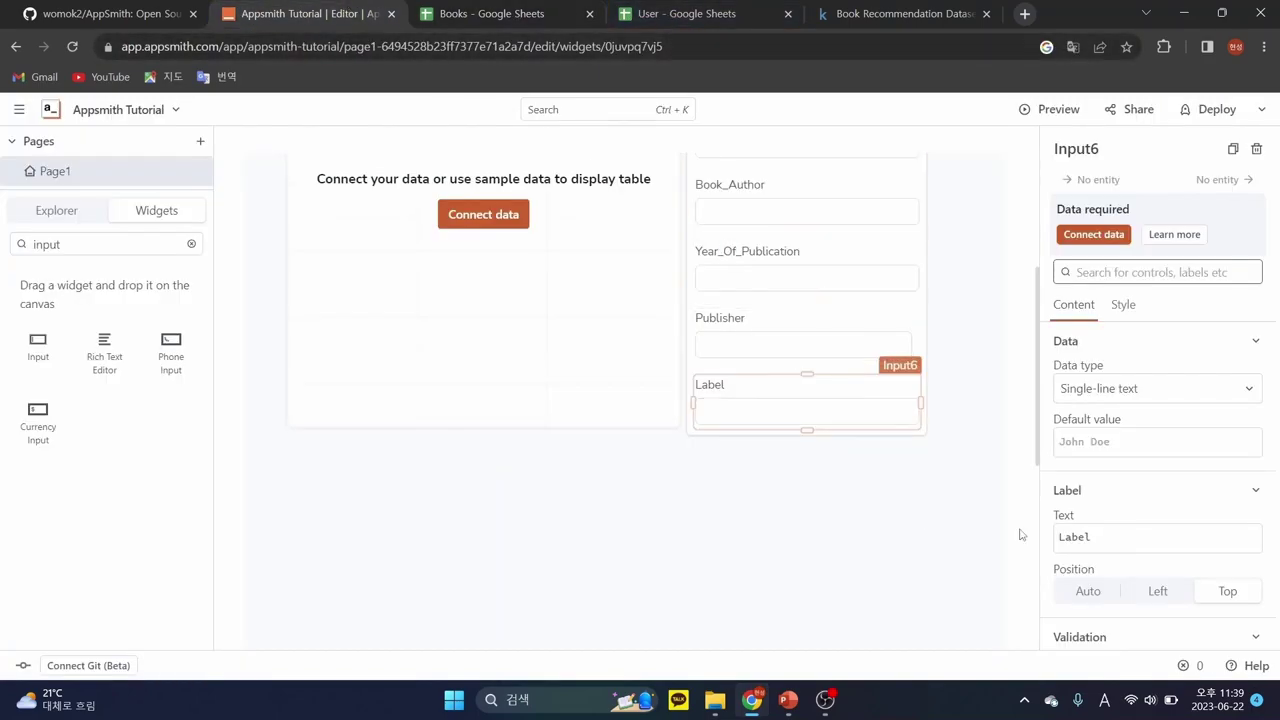
click(1115, 152)
click(1115, 155)
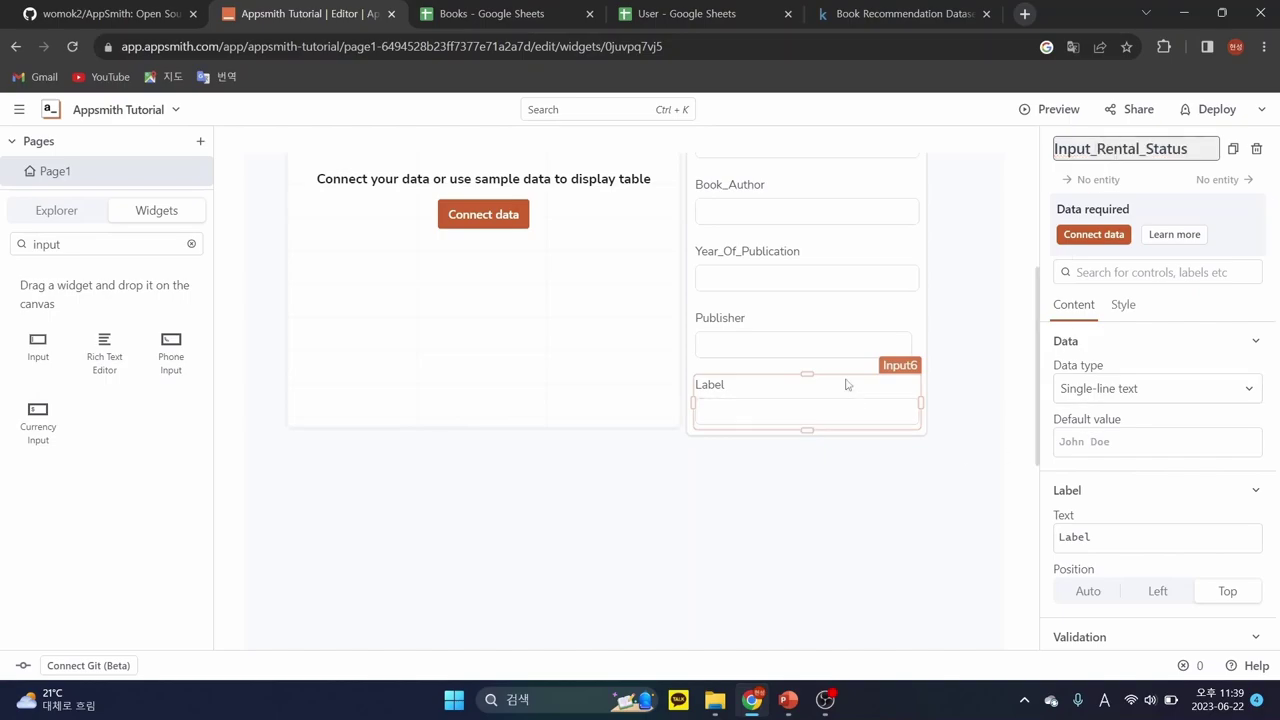
click(791, 338)
click(802, 392)
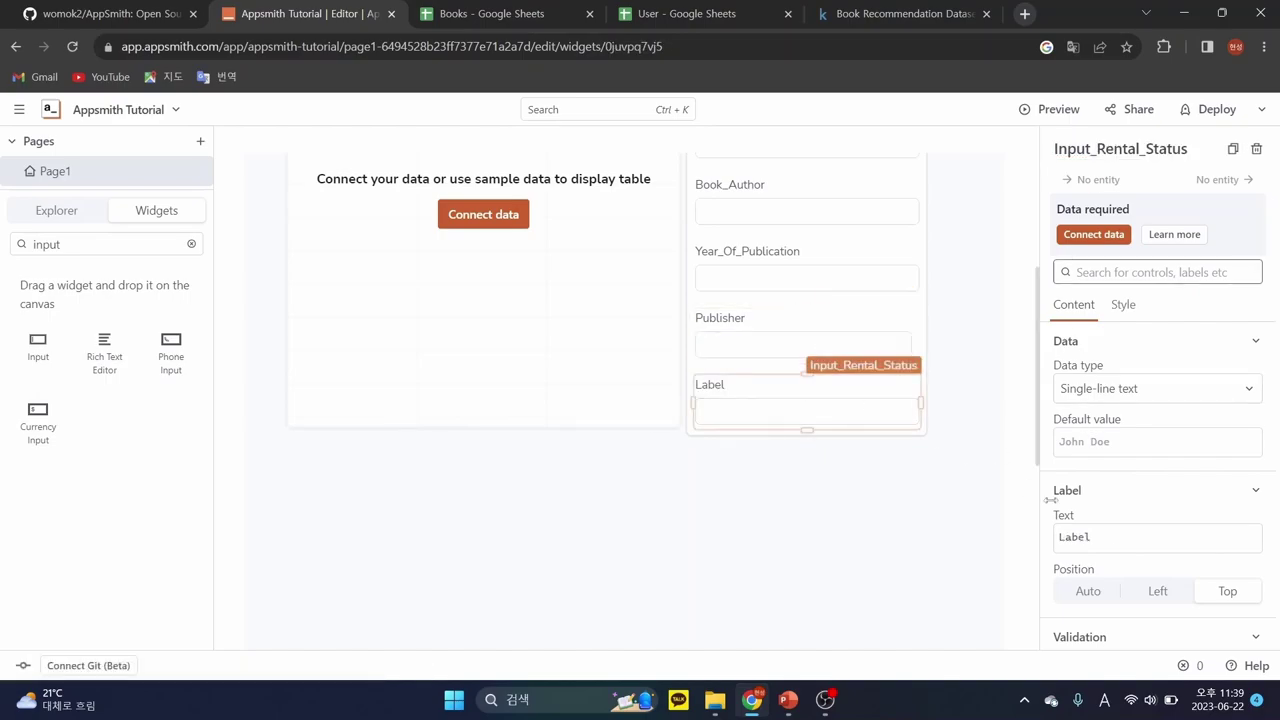
- Set the label text of the Input_Rental_Status widget to Rental_Status
click(1134, 537)
double_click(1134, 537)
text(Rental_Status)
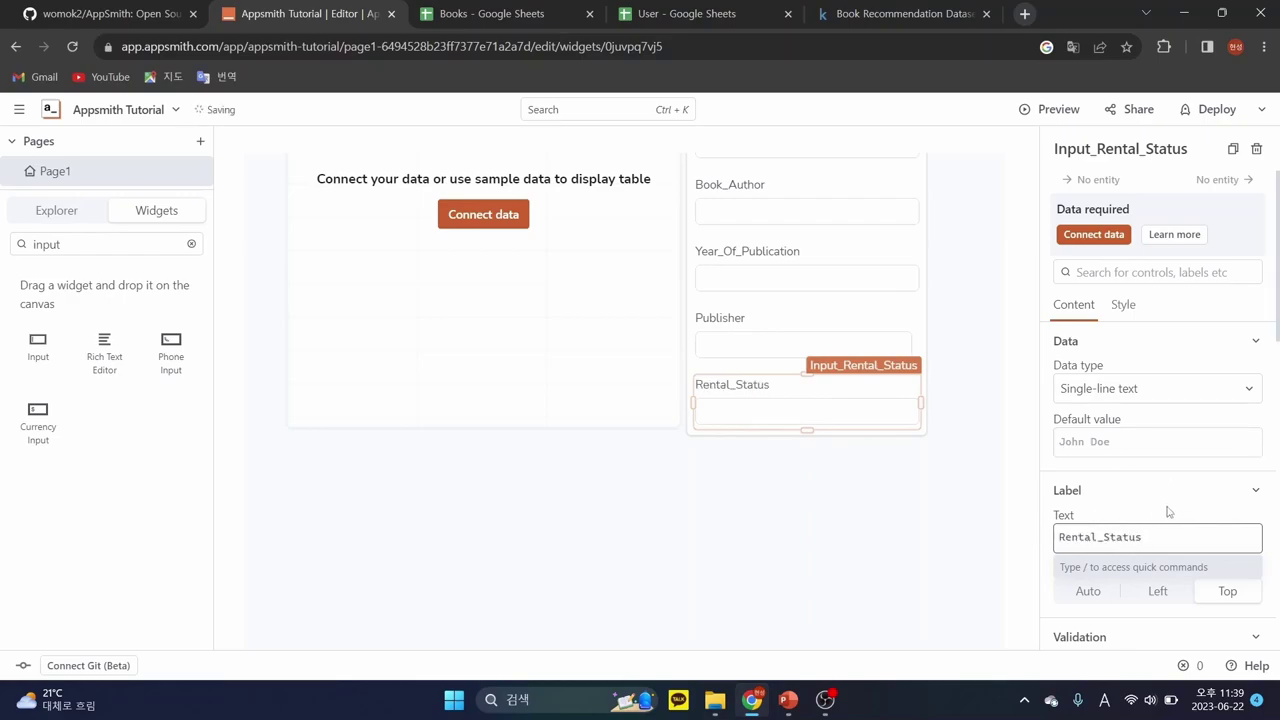
click(1158, 499)
- Review the names and labels of the inputs in the Library container and the properties of Input_ISBN
click(814, 337)
scroll(817, 363, up, 2)
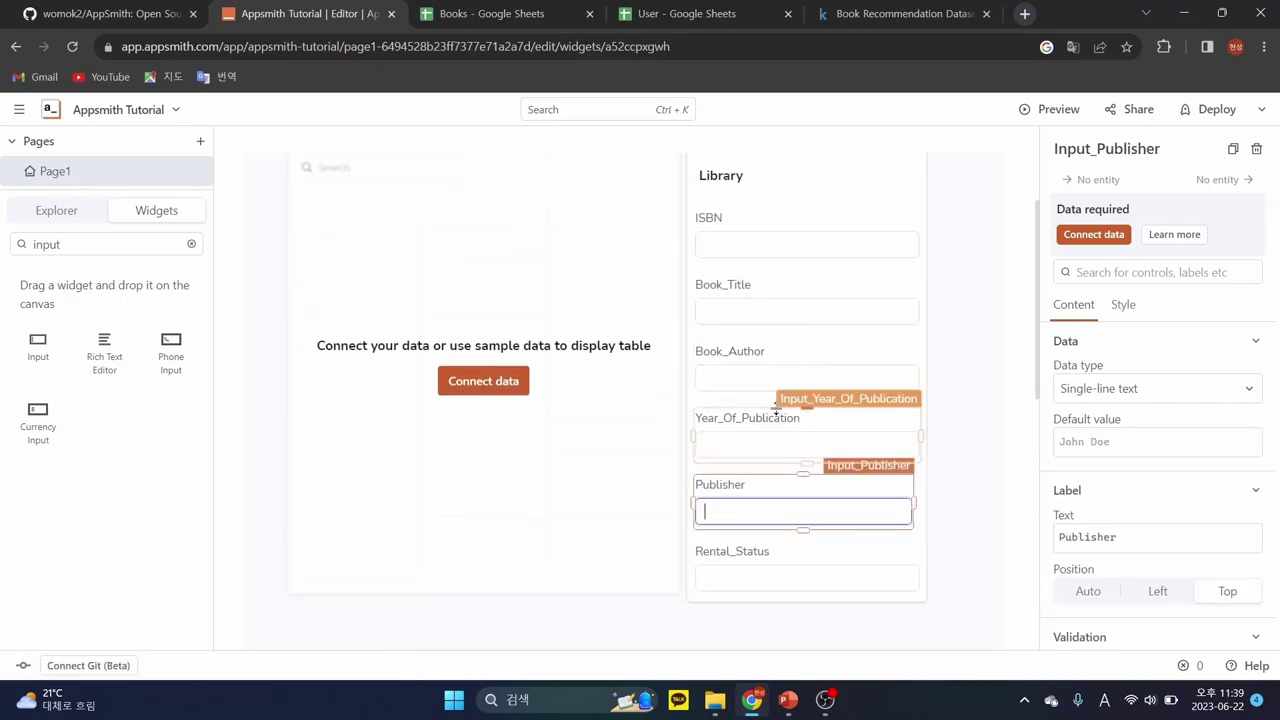
scroll(749, 243, up, 2)
click(776, 346)
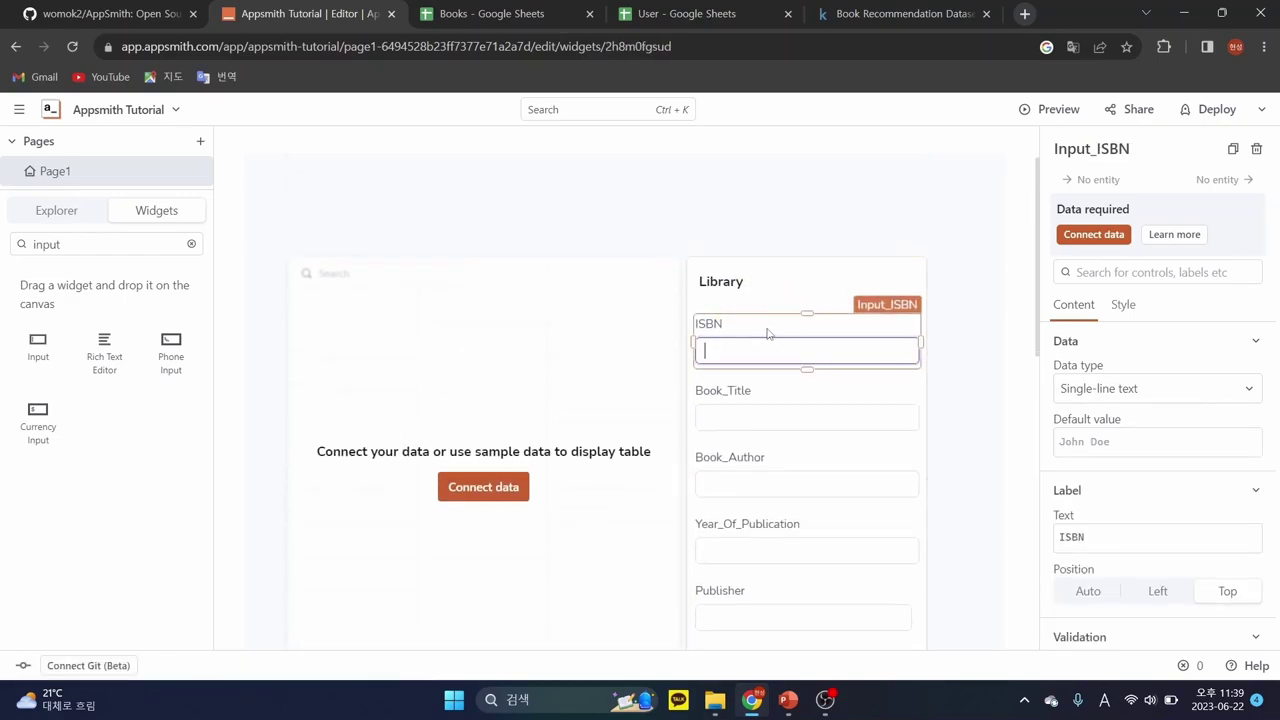
click(800, 300)
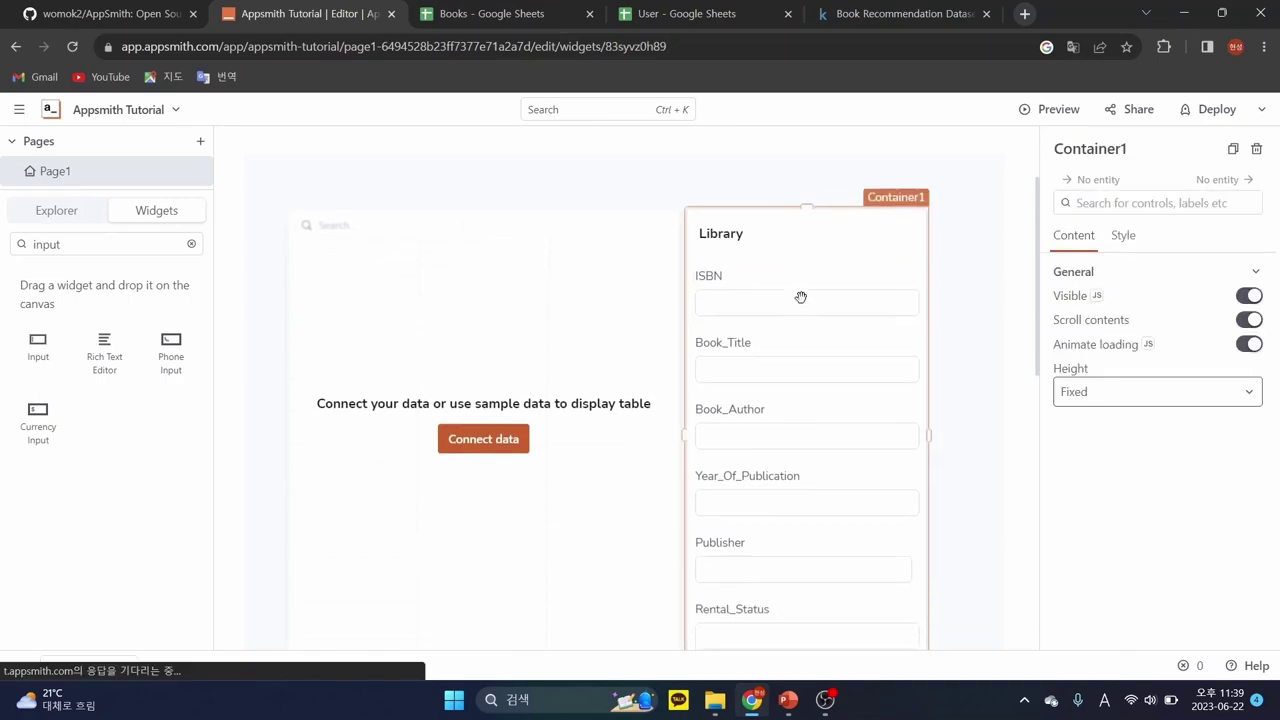
click(807, 382)
click(807, 316)
scroll(1150, 412, down, 3)
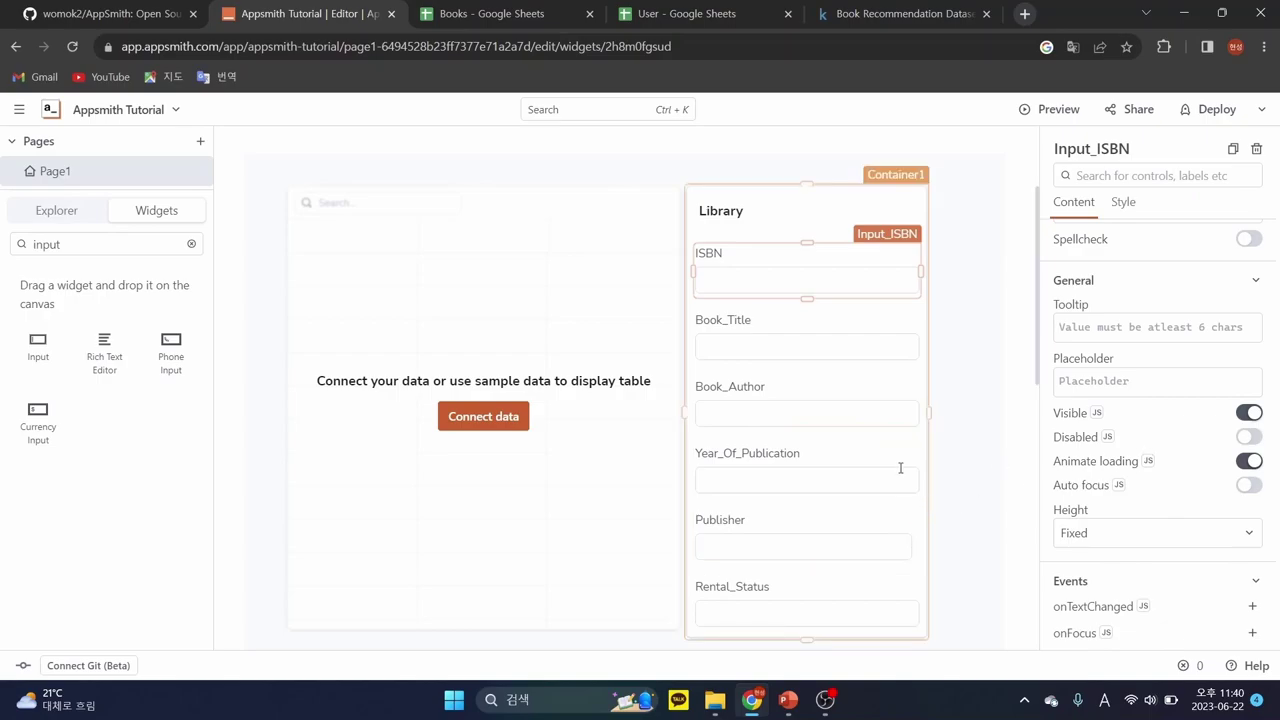
scroll(1086, 437, down, 2)
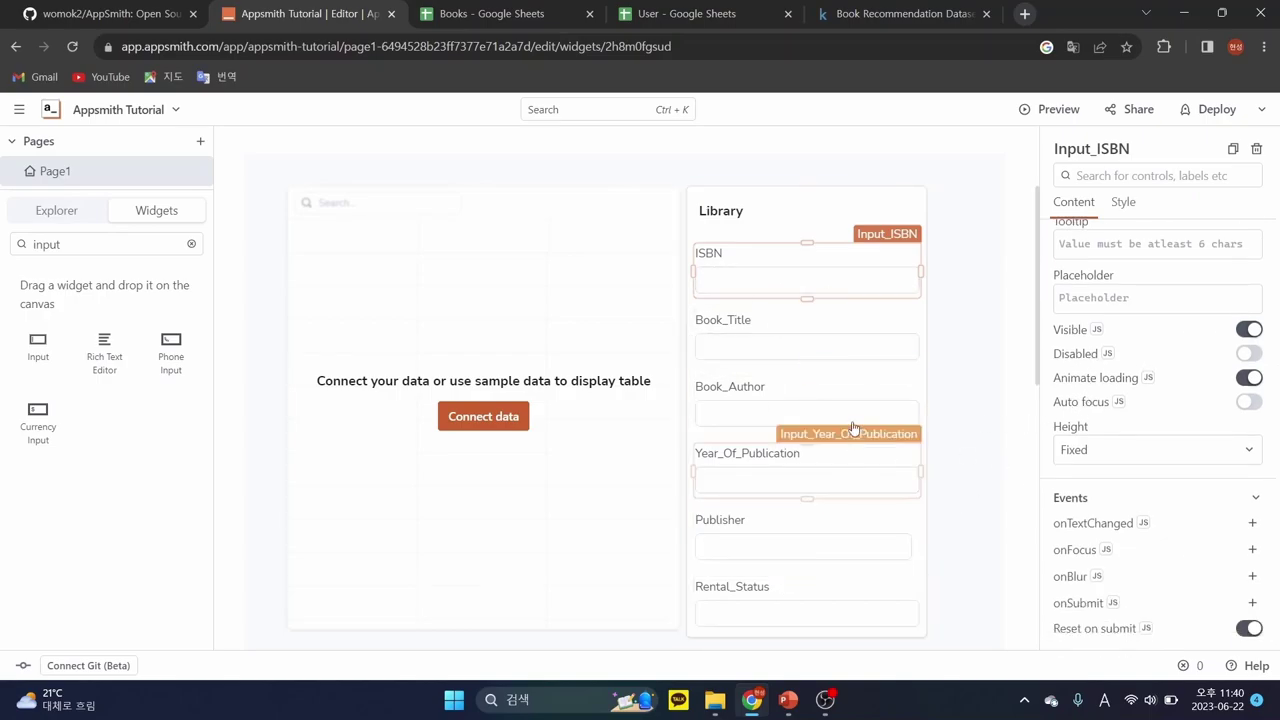
- Extend the Library container's lower edge to leave free space for a button below the Rental_Status input
scroll(840, 440, down, 1)
scroll(840, 440, down, 3)
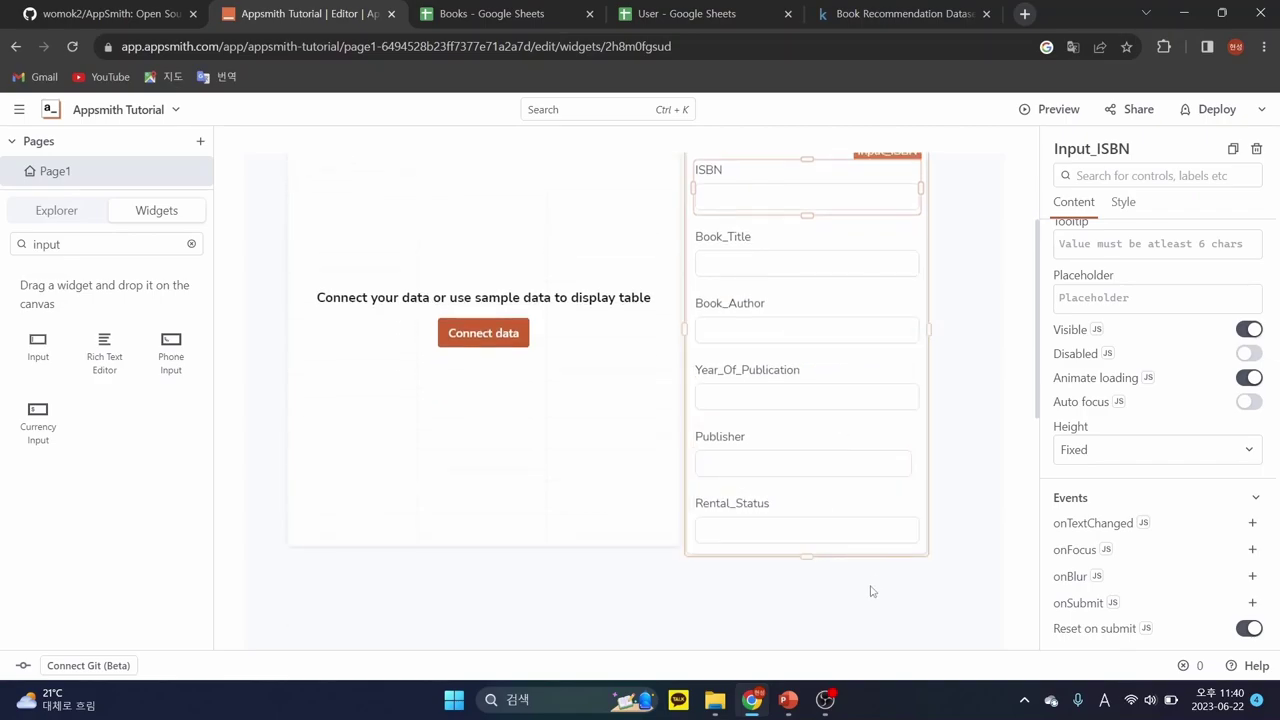
click(808, 557)
scroll(808, 557, up, 3)
click(808, 557)
scroll(806, 495, down, 2)
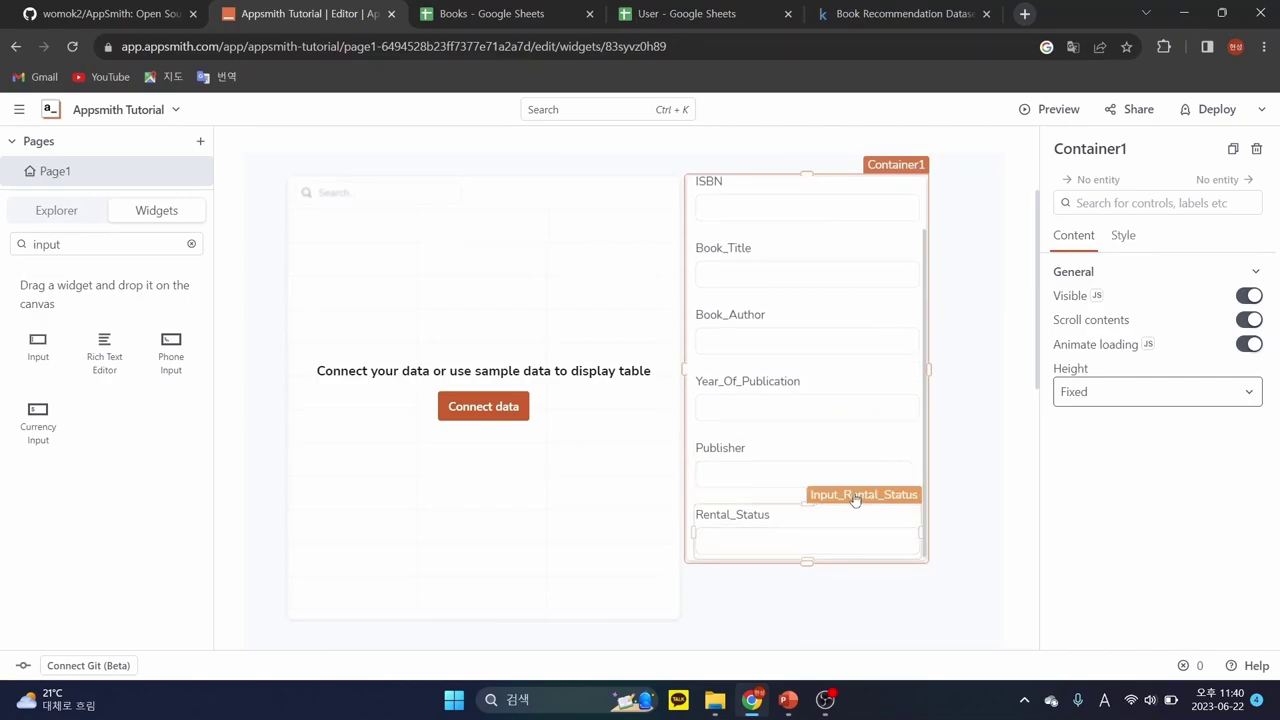
mouse_move(808, 563)
mouse_down()
mouse_move(814, 634)
mouse_move(816, 572)
mouse_up()
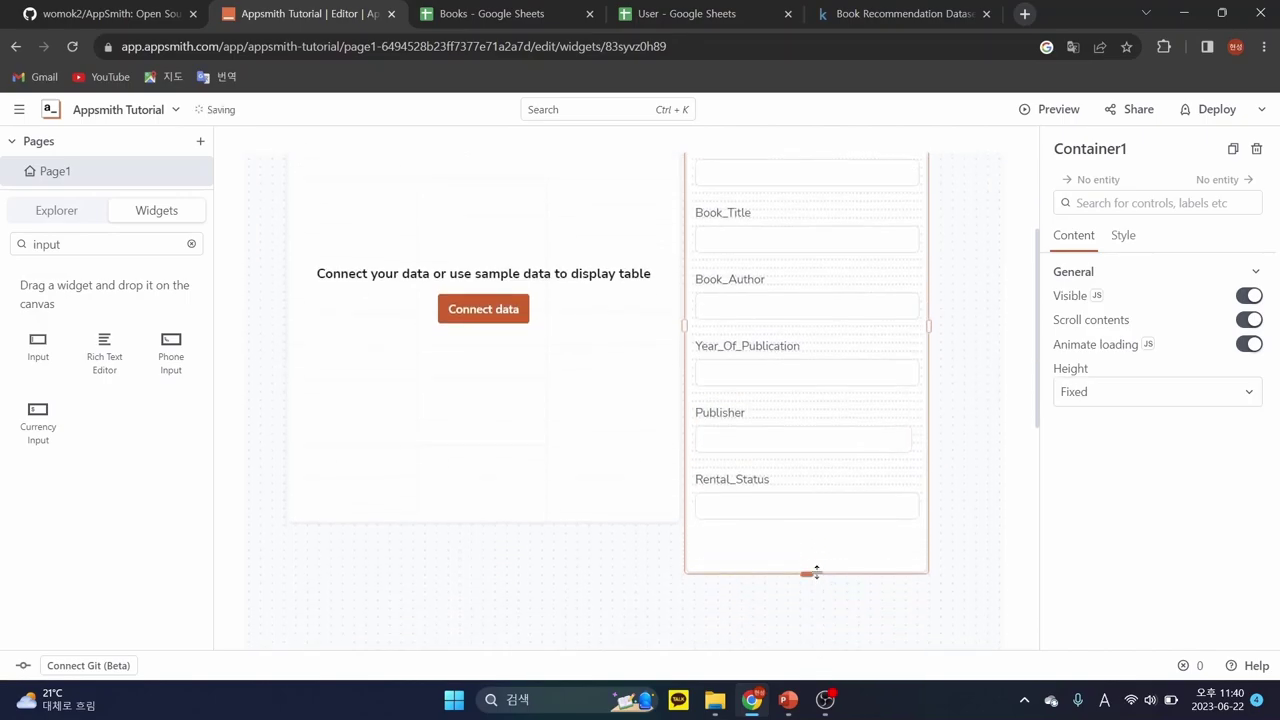
- Add a button below the Rental_Status input inside the Library container and widen it until its text fits
click(124, 246)
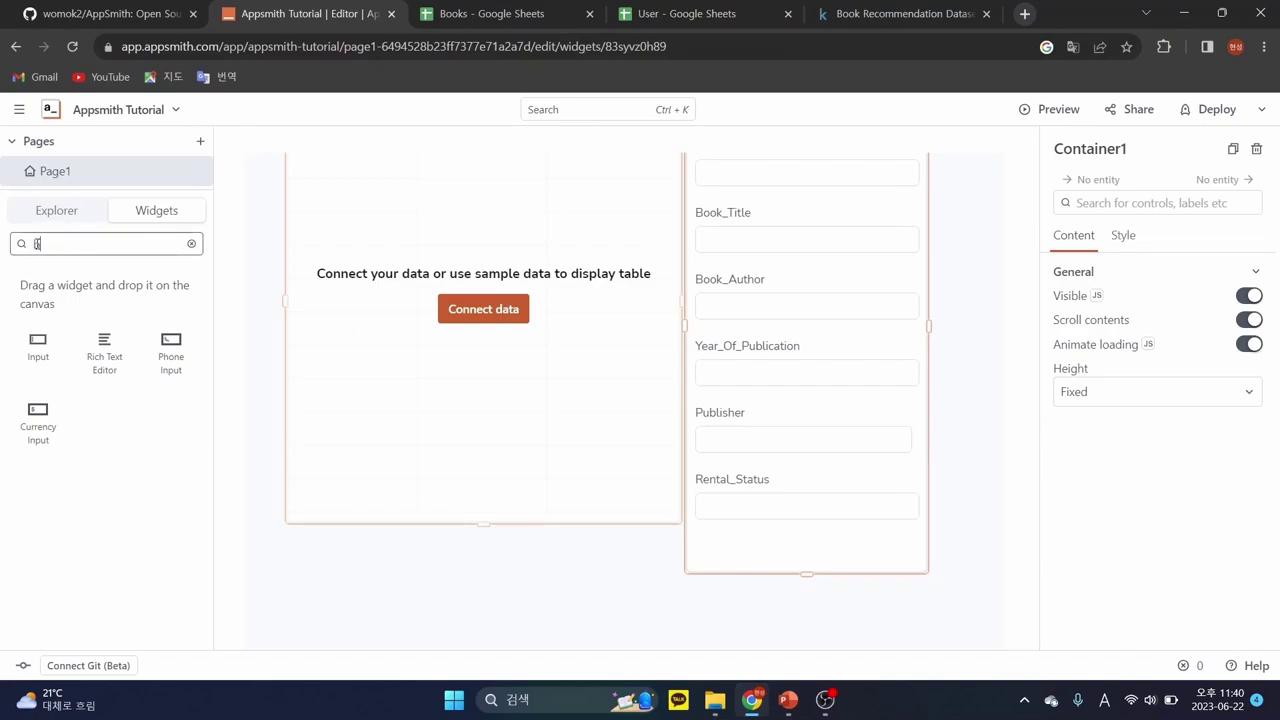
drag(38, 342, 812, 531)
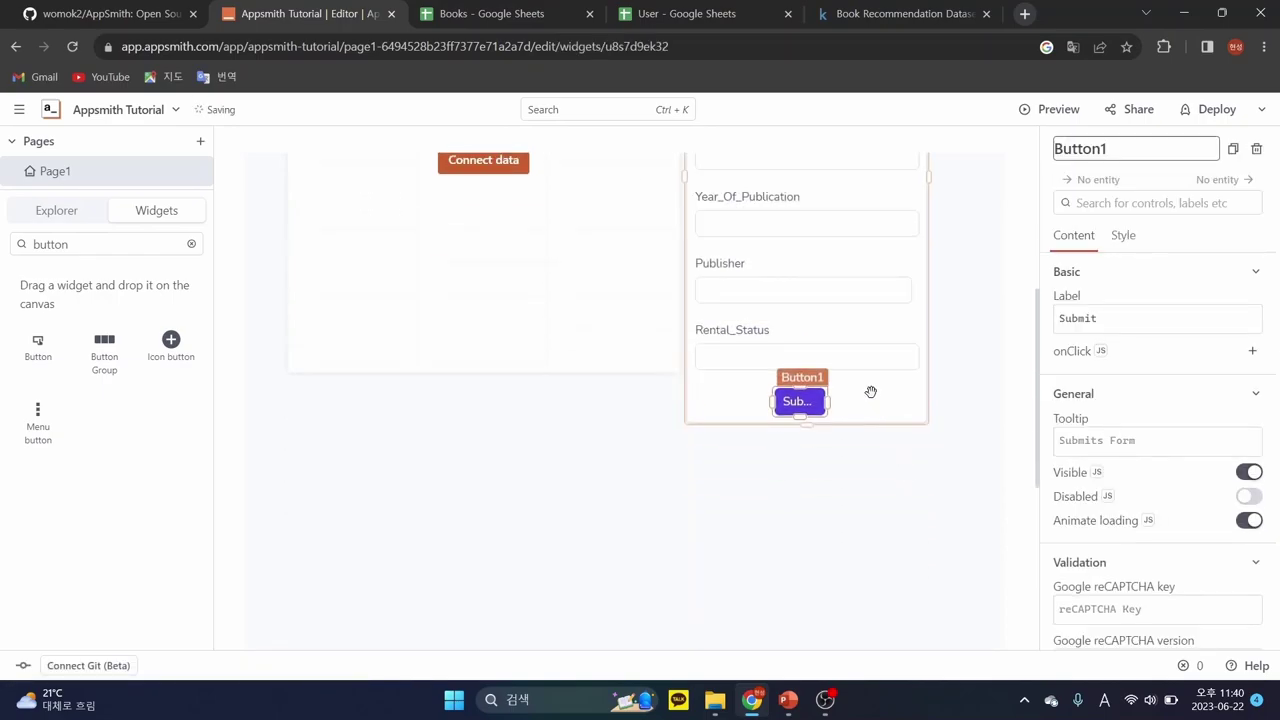
drag(828, 485, 805, 462)
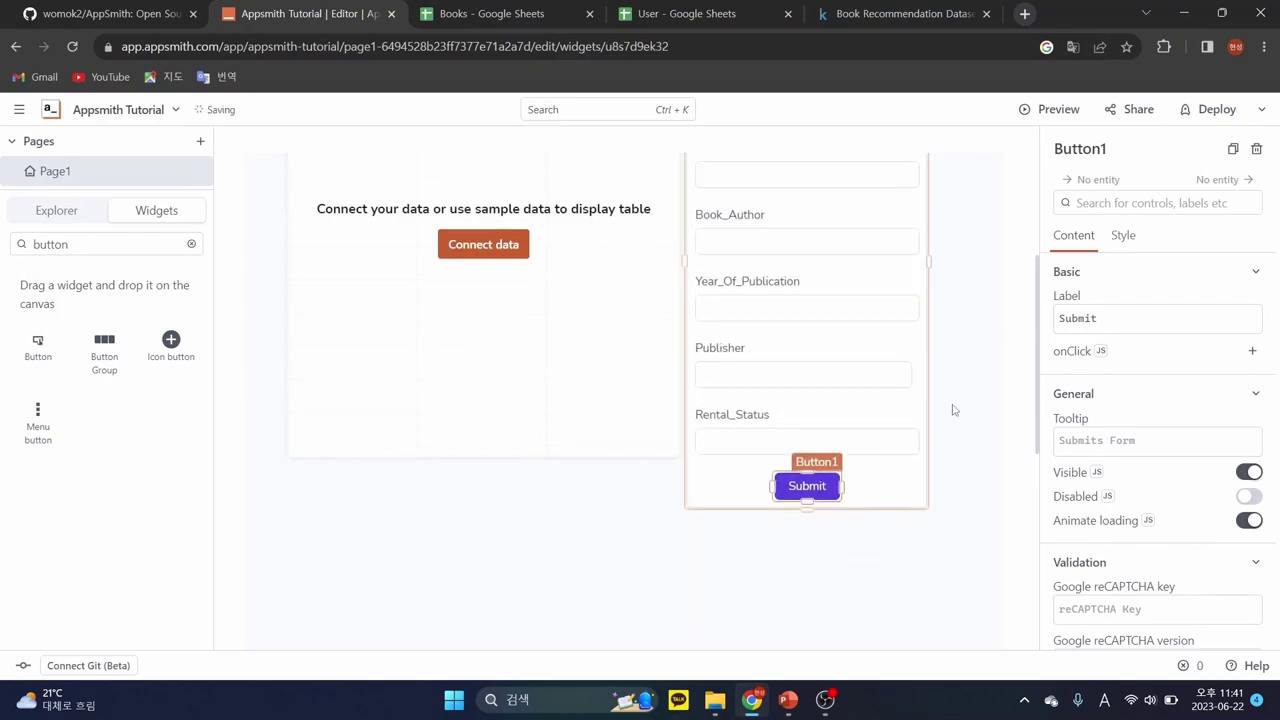
- Set the new button's label to Update
double_click(1109, 320)
text(Update)
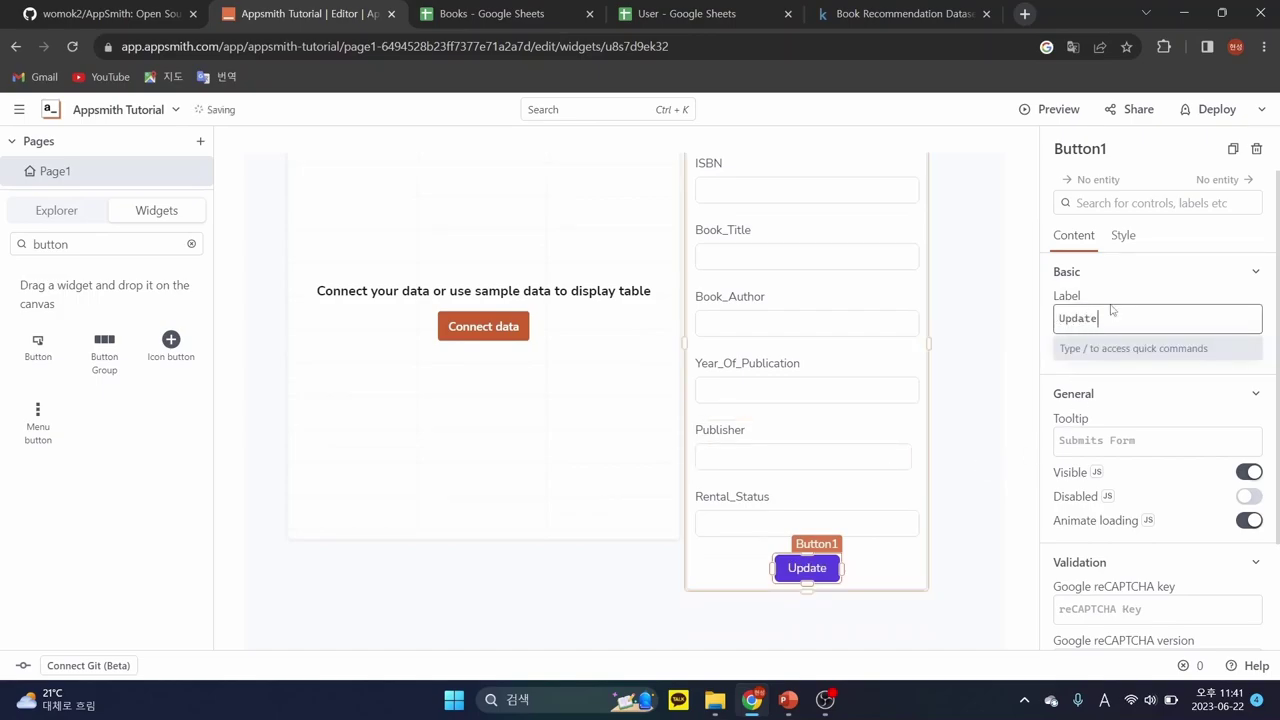
click(1163, 268)
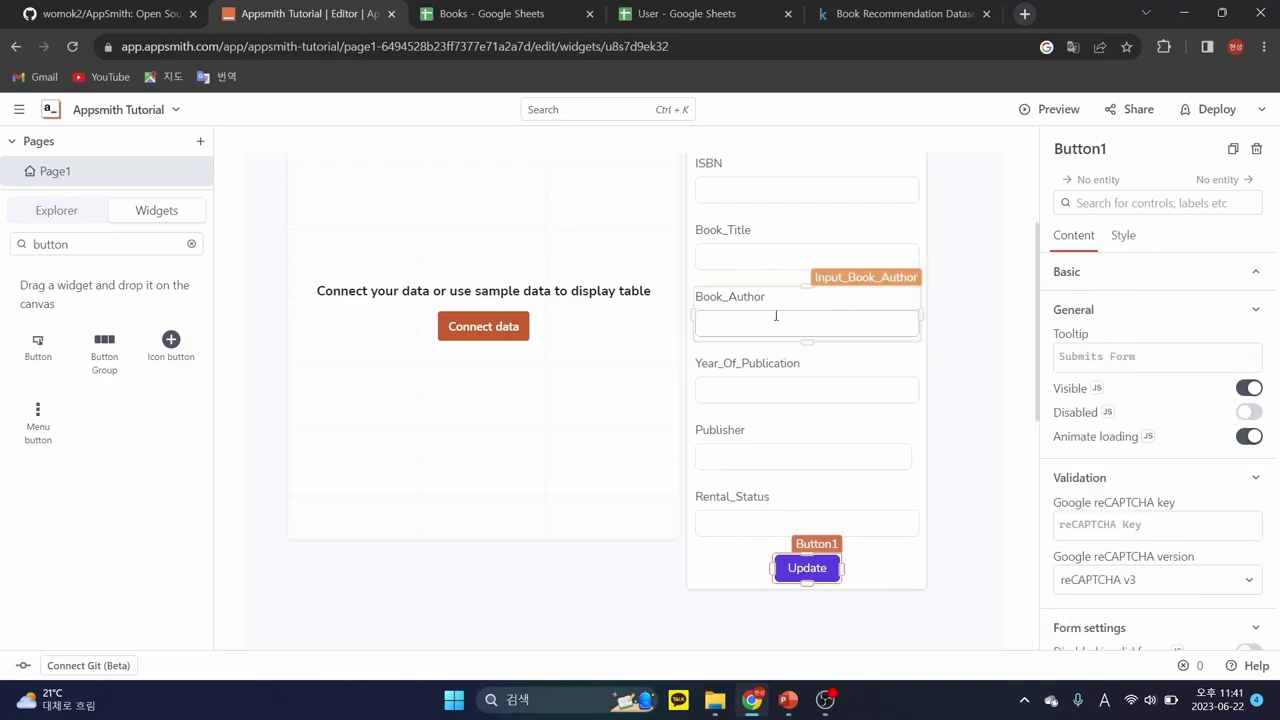
- Stretch the table's lower edge down to line up with the bottom of the Library container
scroll(810, 420, up, 1)
scroll(820, 451, up, 1)
scroll(741, 348, down, 3)
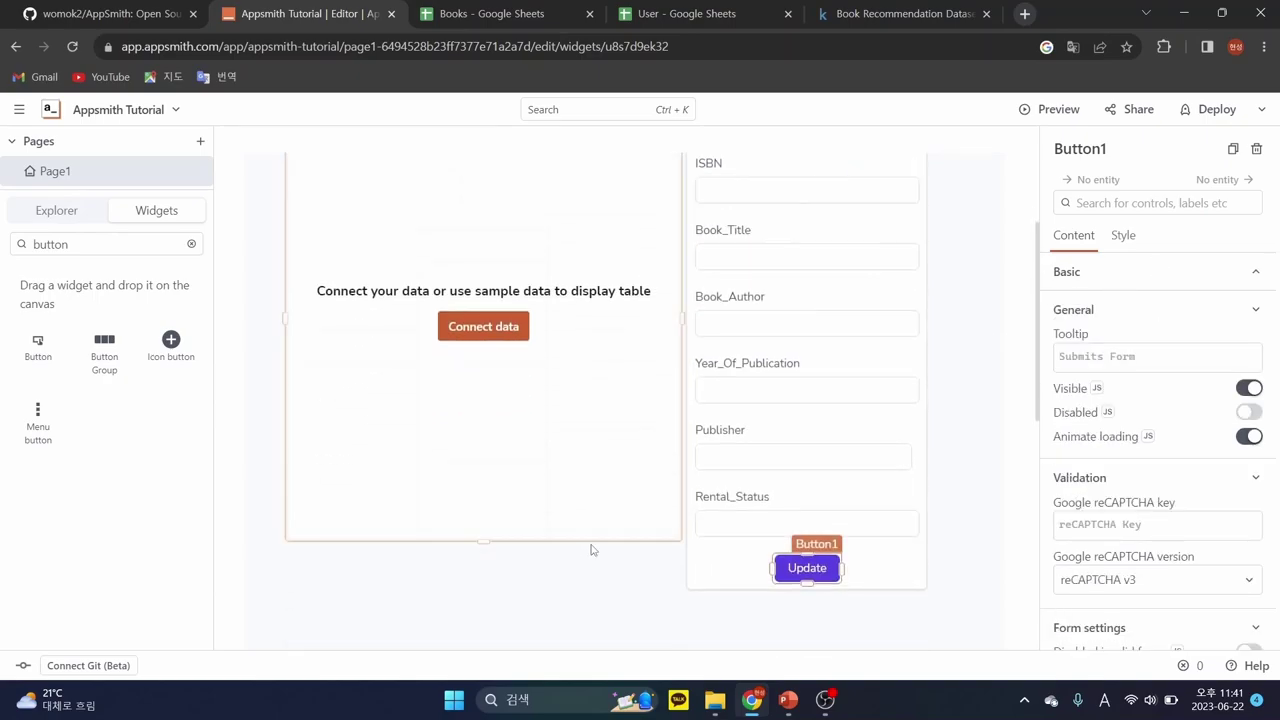
click(505, 510)
scroll(500, 592, up, 2)
scroll(485, 560, down, 3)
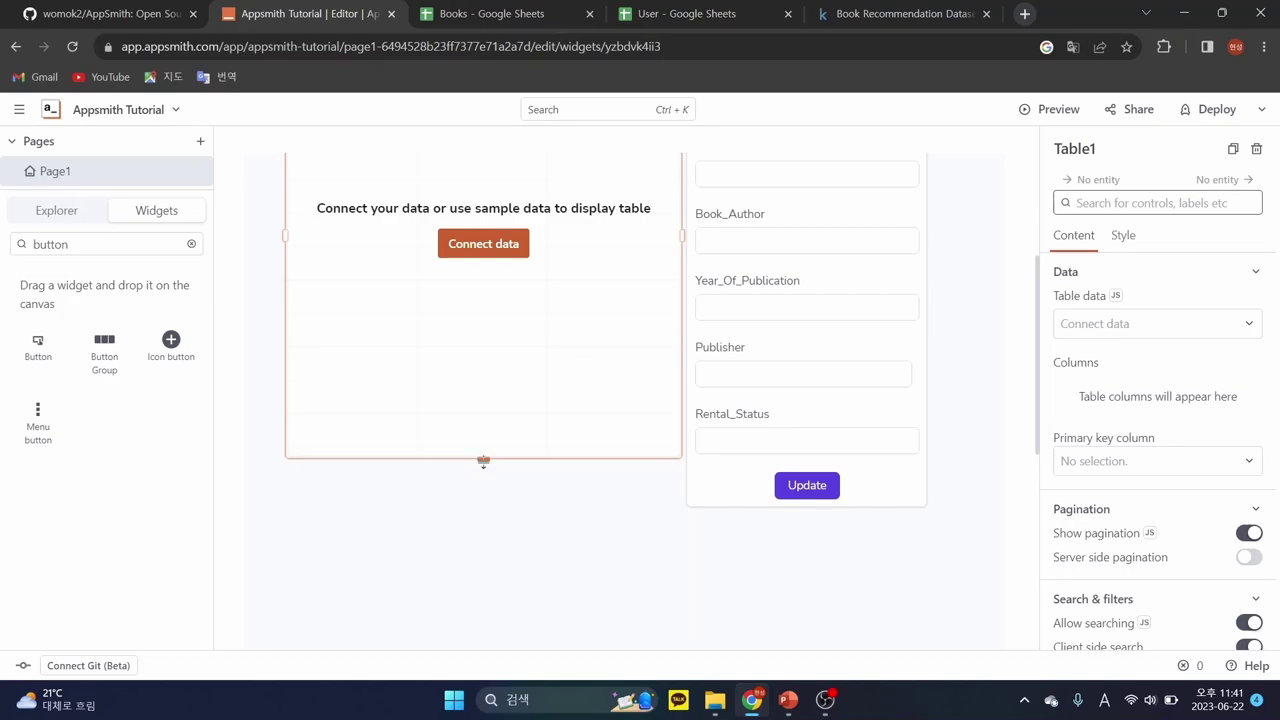
drag(483, 459, 481, 507)
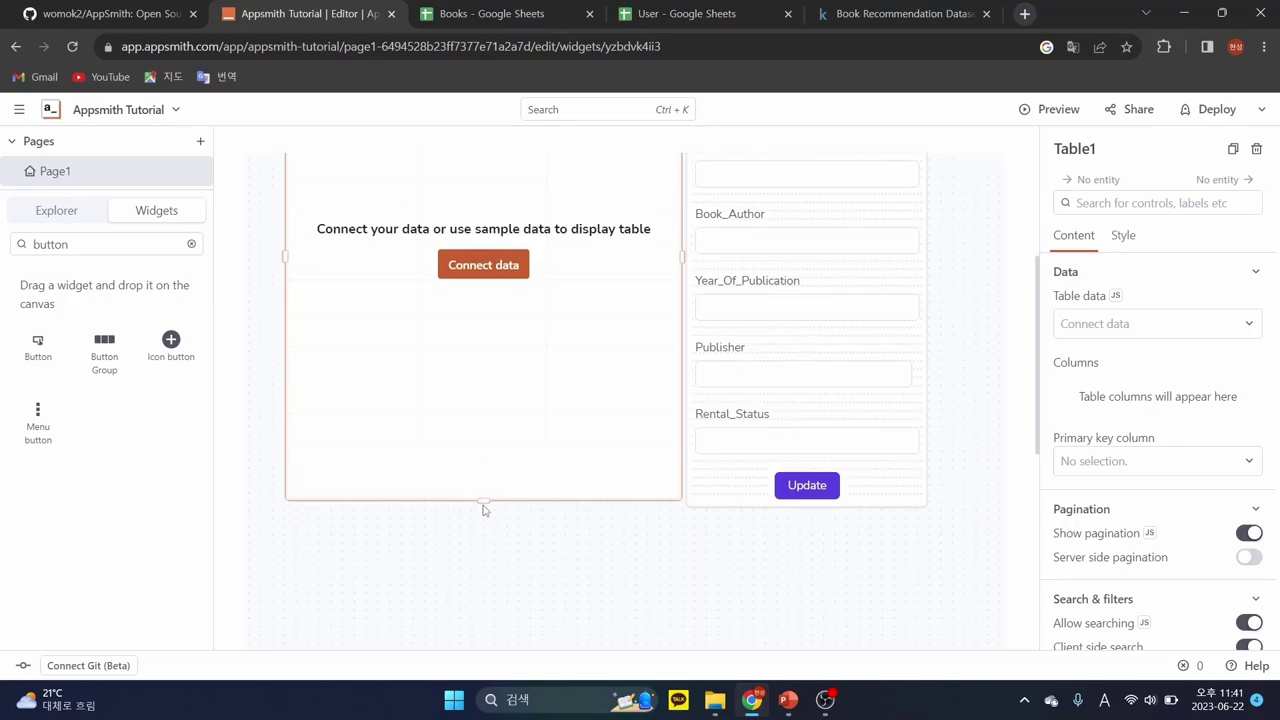
- Open the data connection options of the empty table and start connecting a new datasource
scroll(657, 431, up, 5)
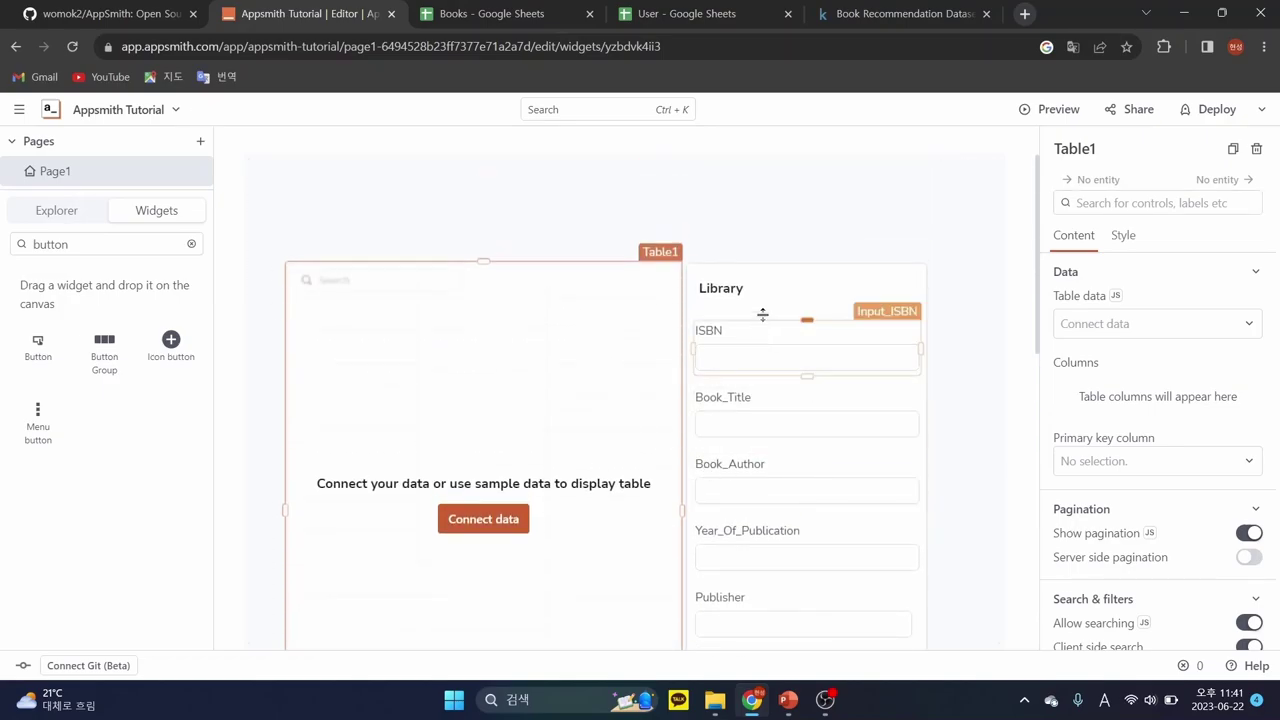
click(764, 304)
scroll(750, 330, down, 2)
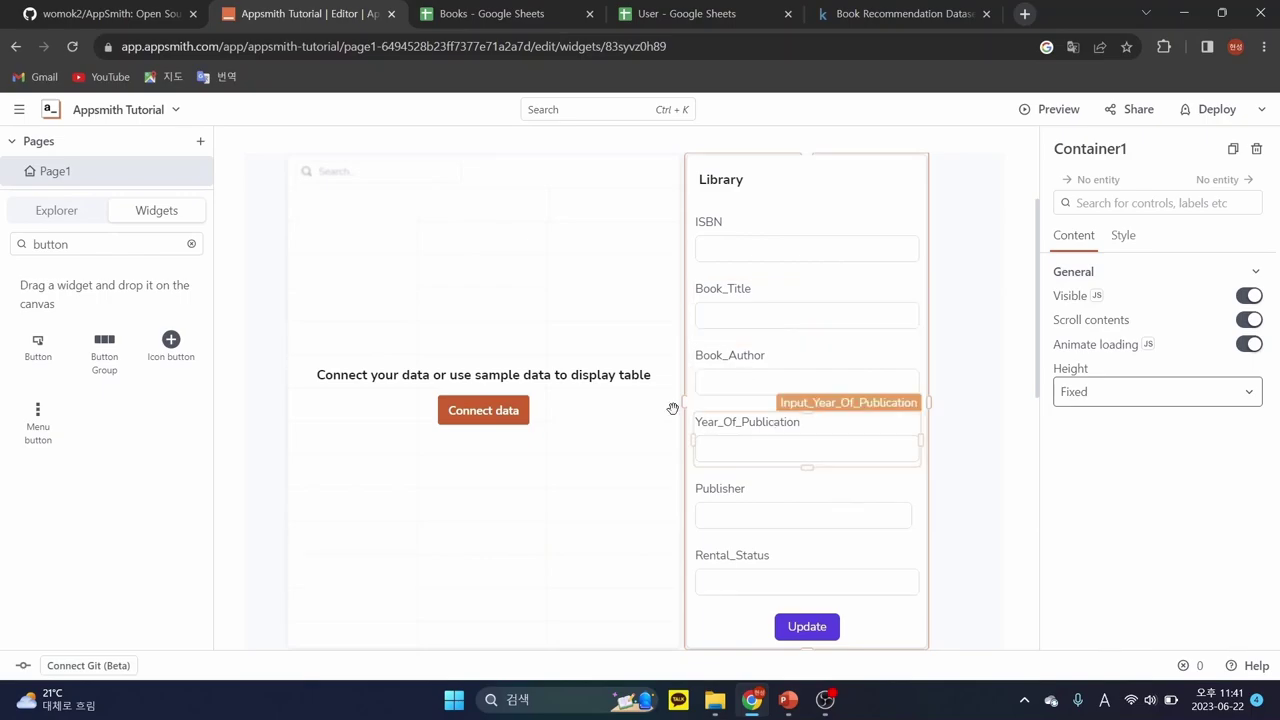
click(483, 410)
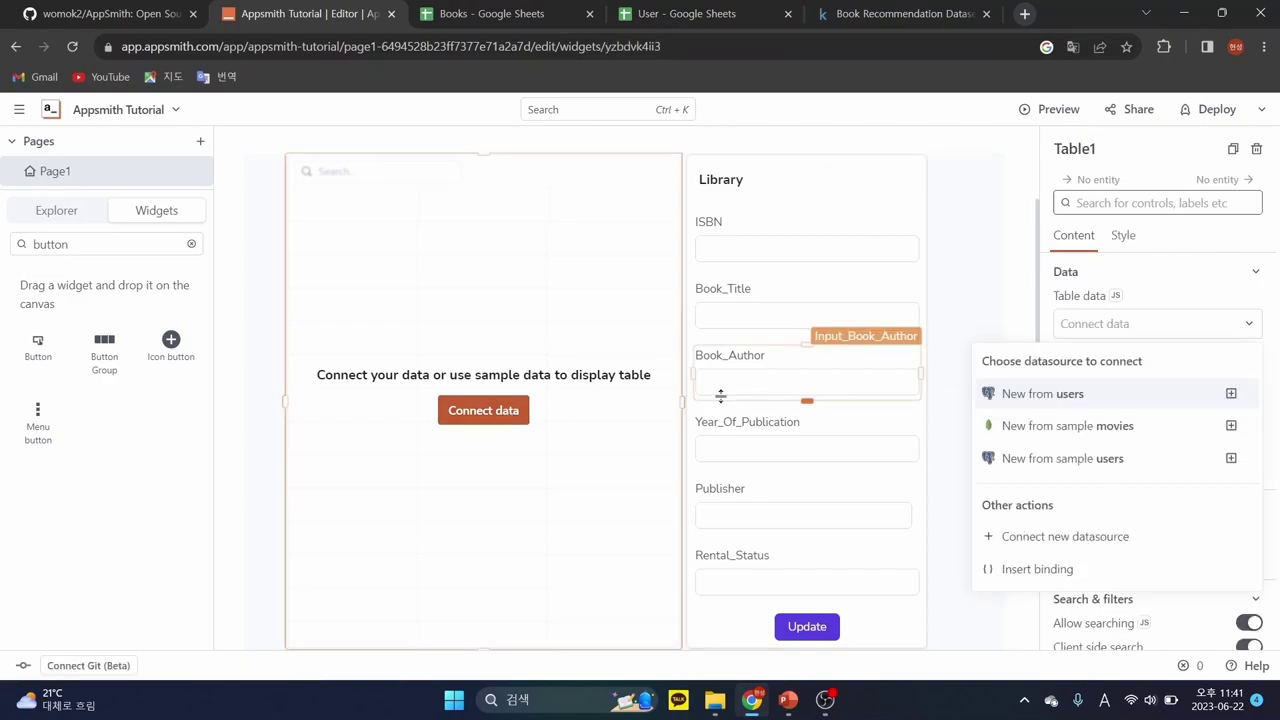
scroll(477, 397, down, 2)
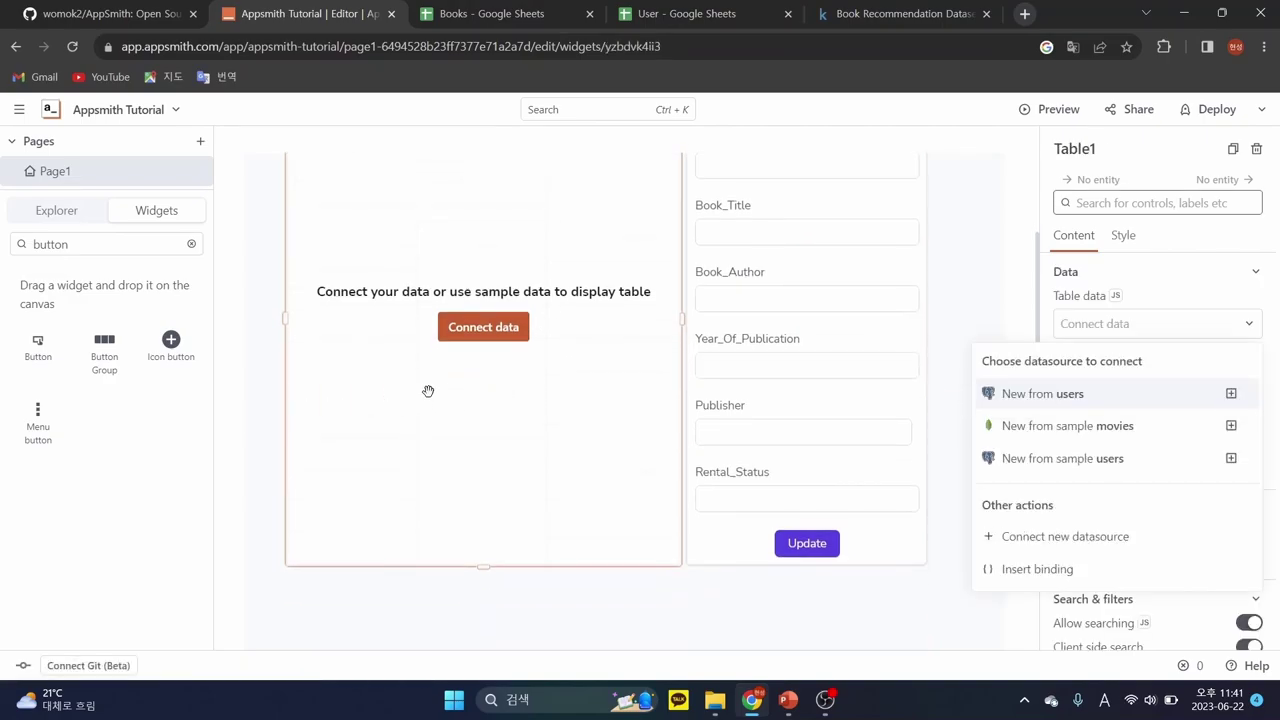
scroll(414, 394, up, 2)
click(1052, 540)
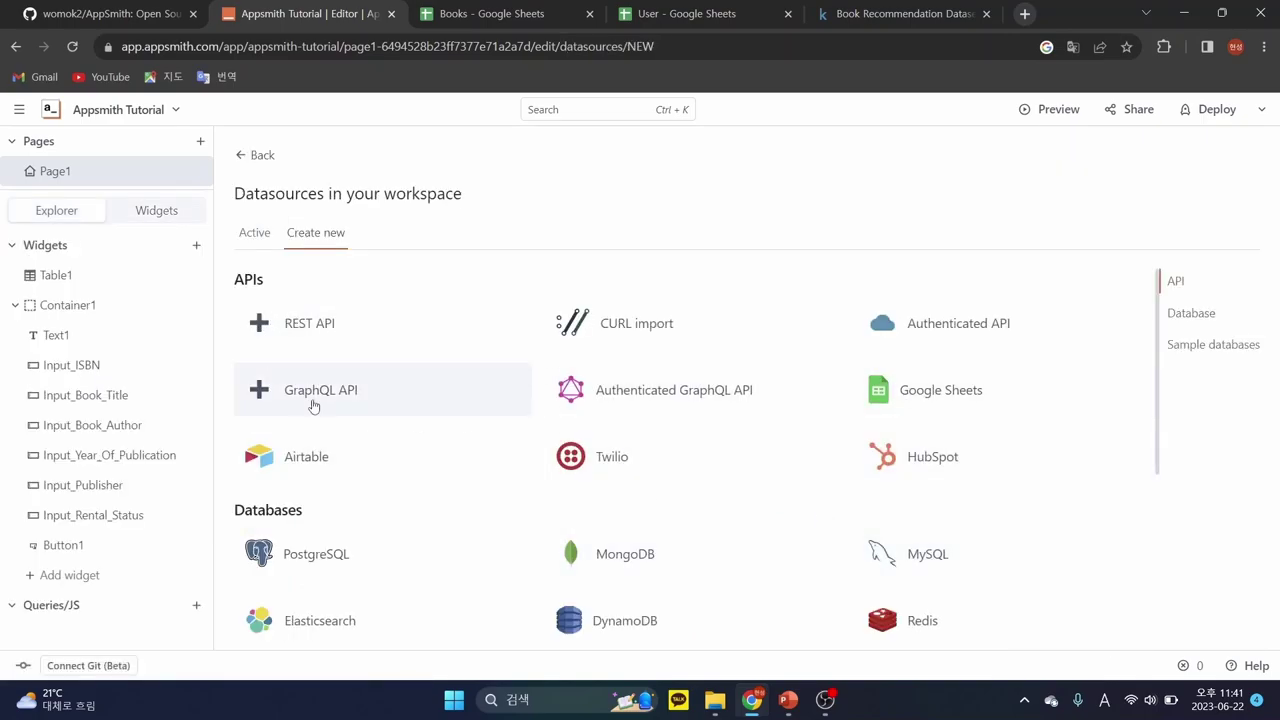
- Look through the available datasource types and create a new Google Sheets datasource
scroll(314, 440, down, 2)
scroll(350, 450, down, 2)
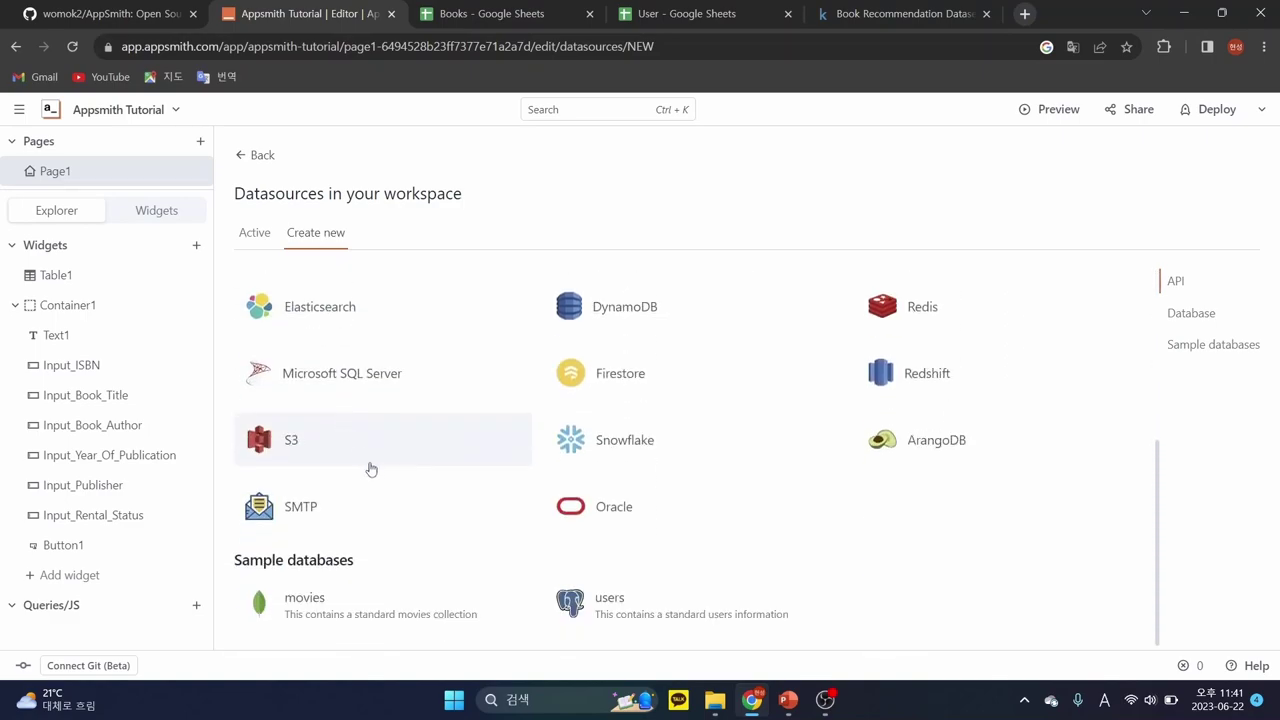
scroll(540, 545, up, 5)
scroll(751, 460, down, 3)
scroll(900, 455, up, 3)
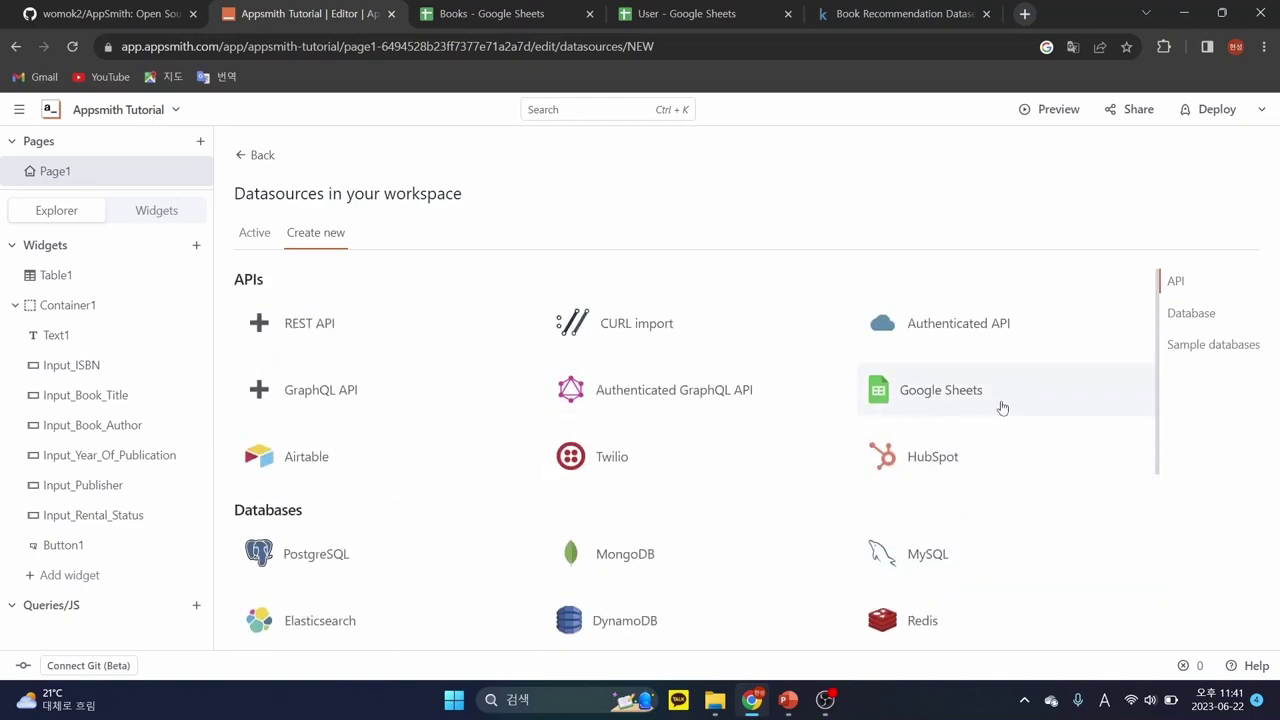
click(910, 398)
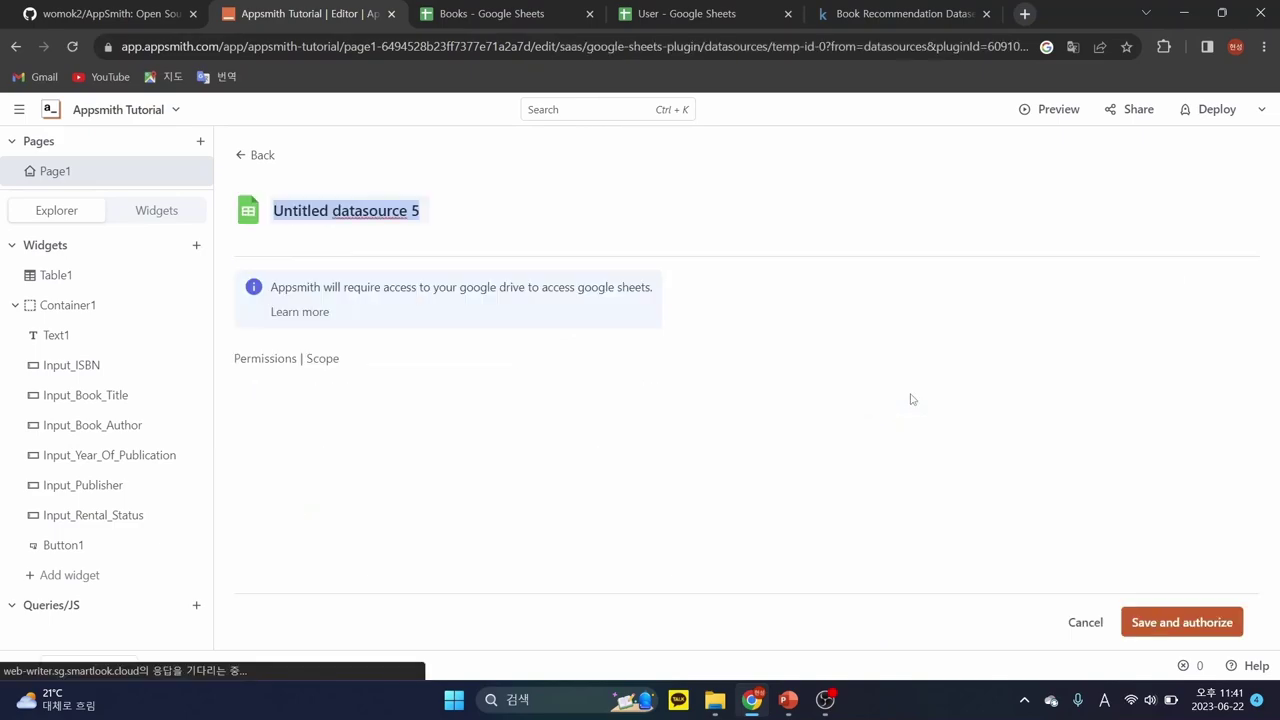
- Save the Google Sheets datasource and authorize its access with the first listed Google account
click(1180, 625)
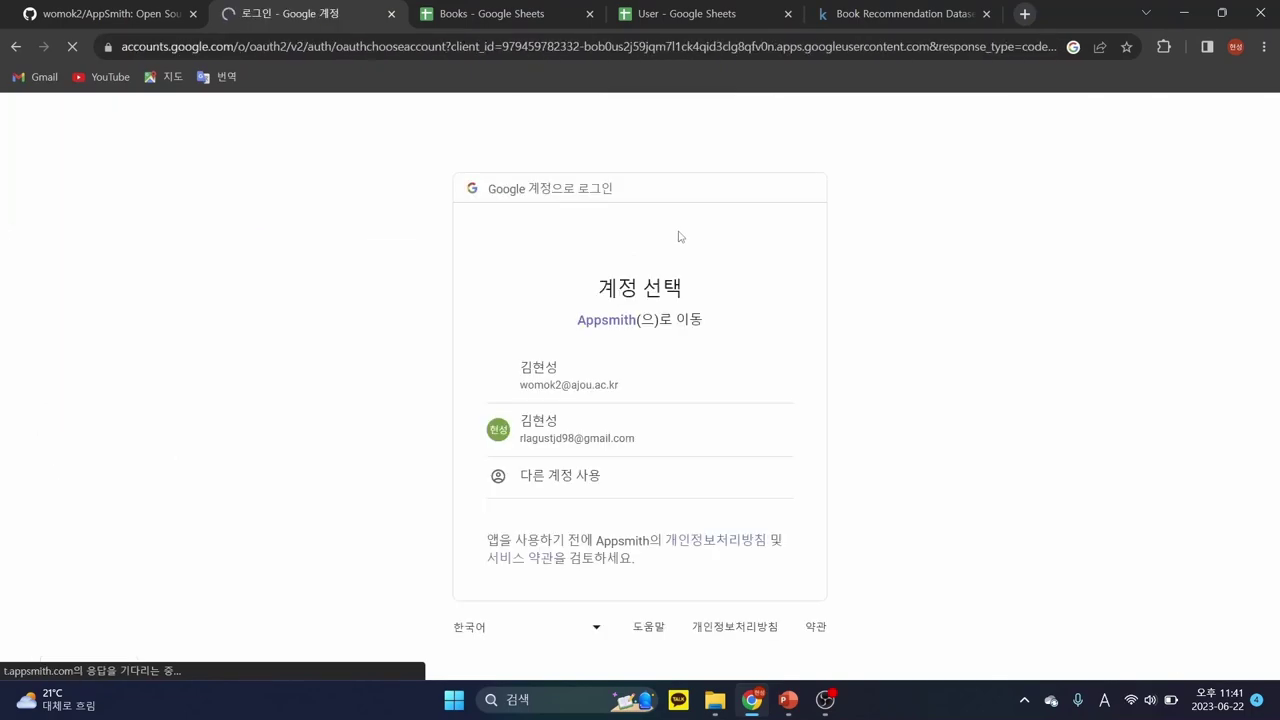
click(570, 387)
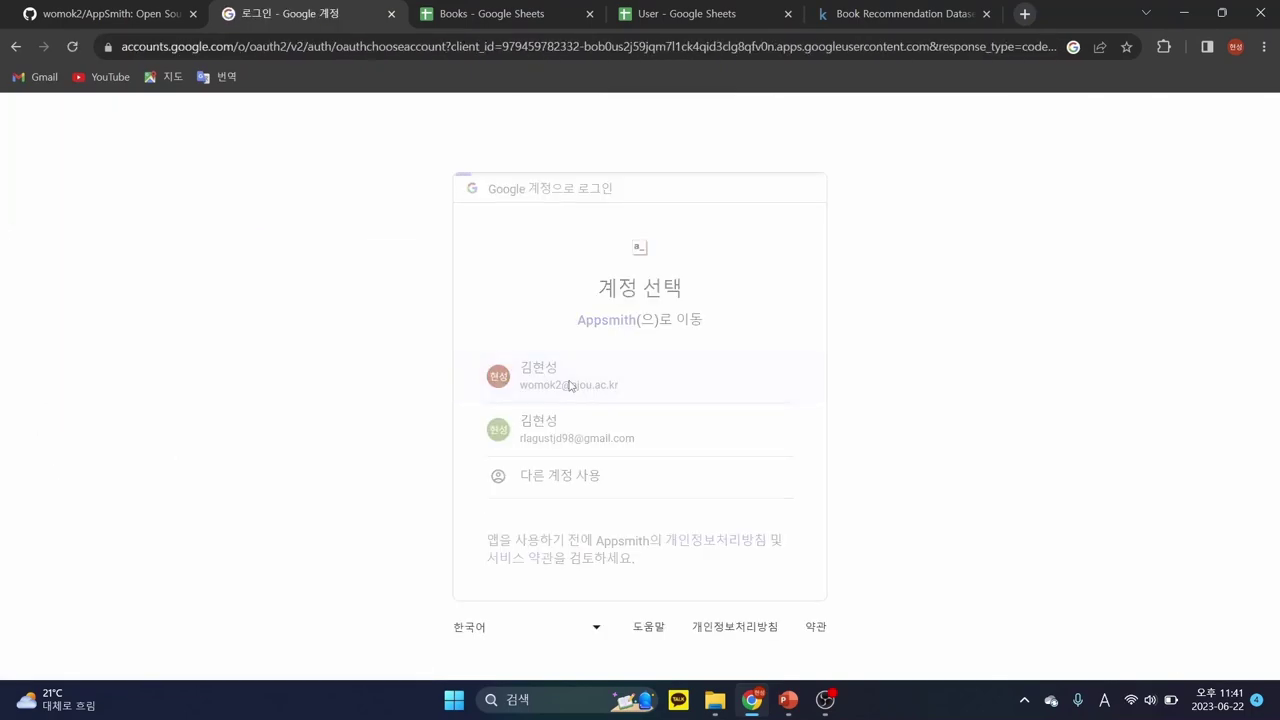
scroll(840, 395, down, 2)
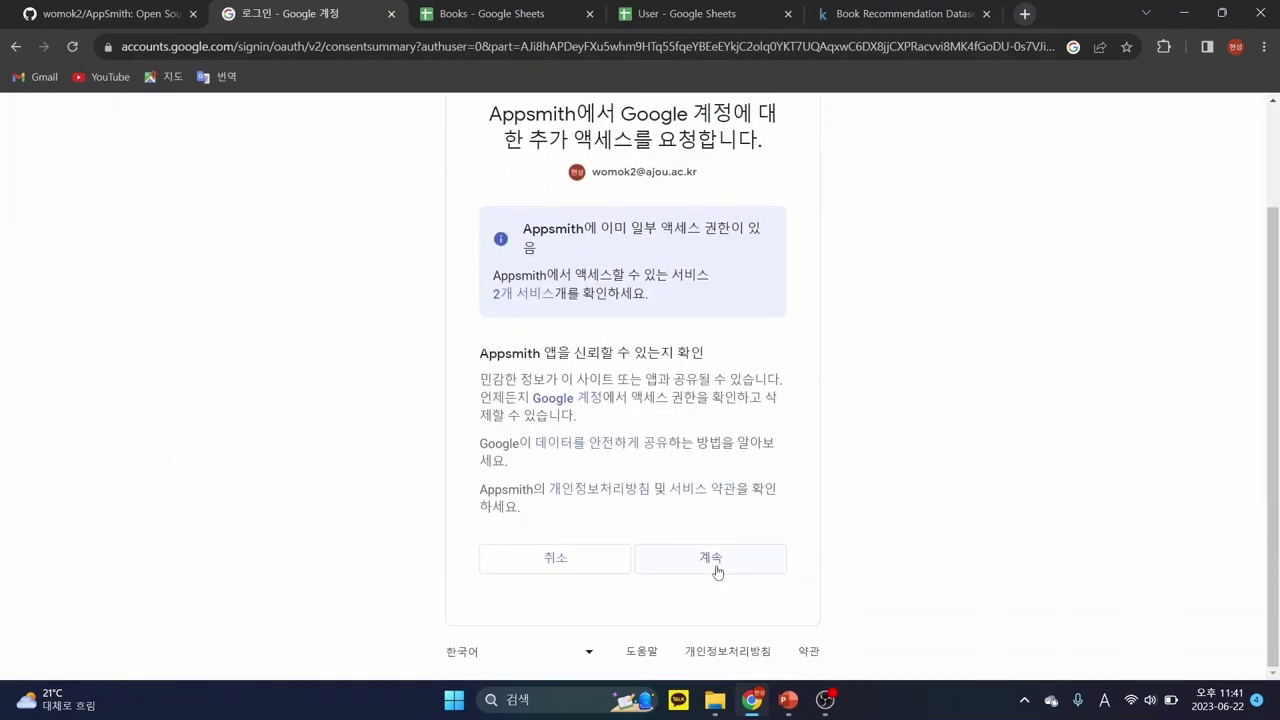
click(714, 569)
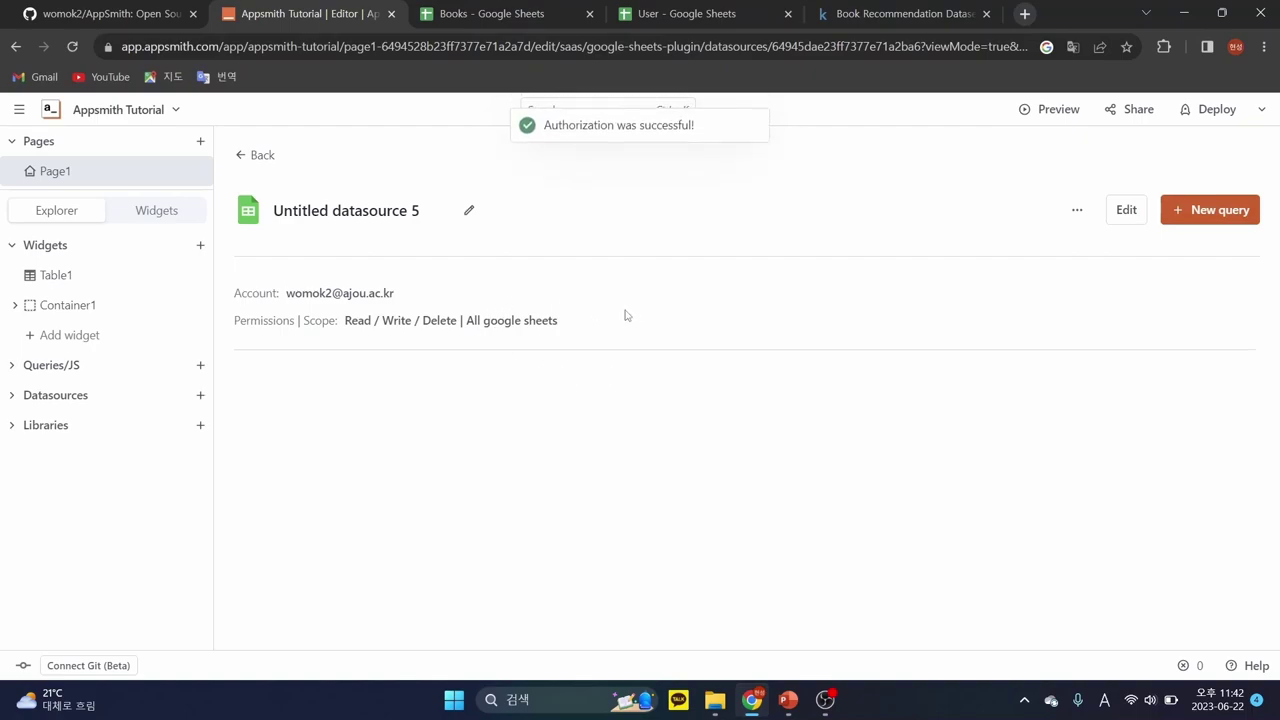
- Create a new query on the authorized Google Sheets datasource and name it getBooks
click(1212, 214)
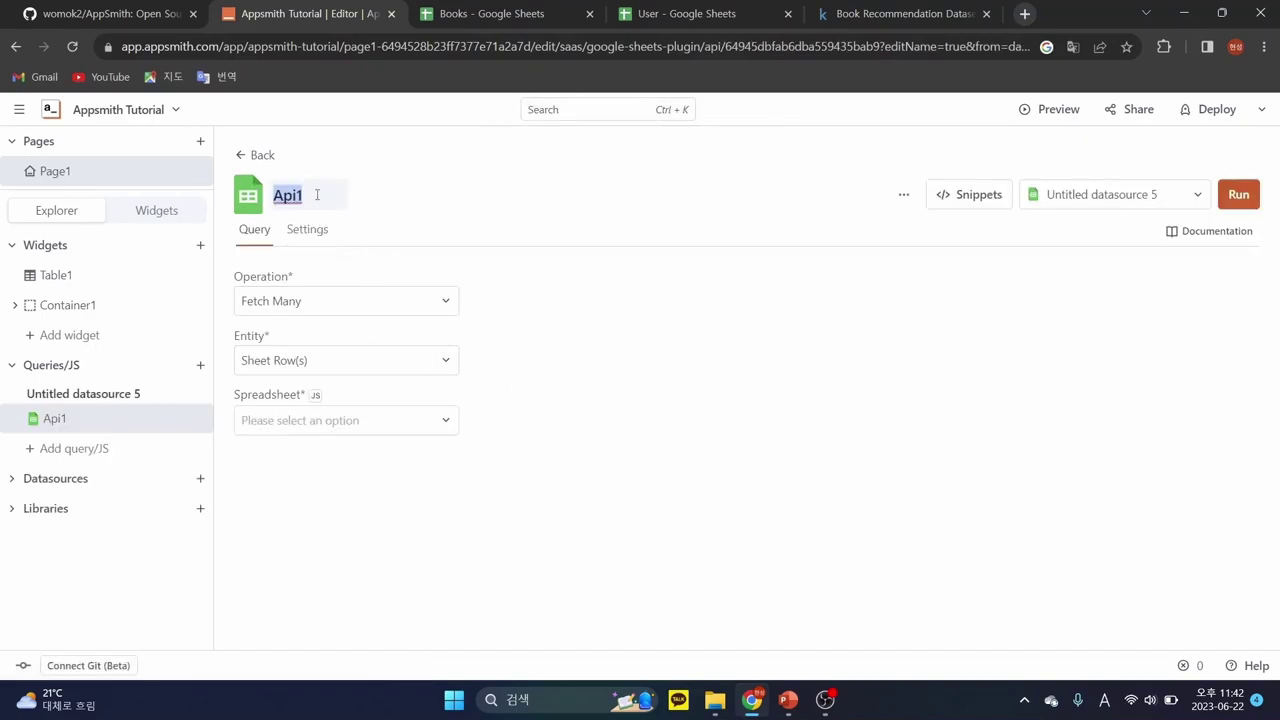
key(BackSpace)
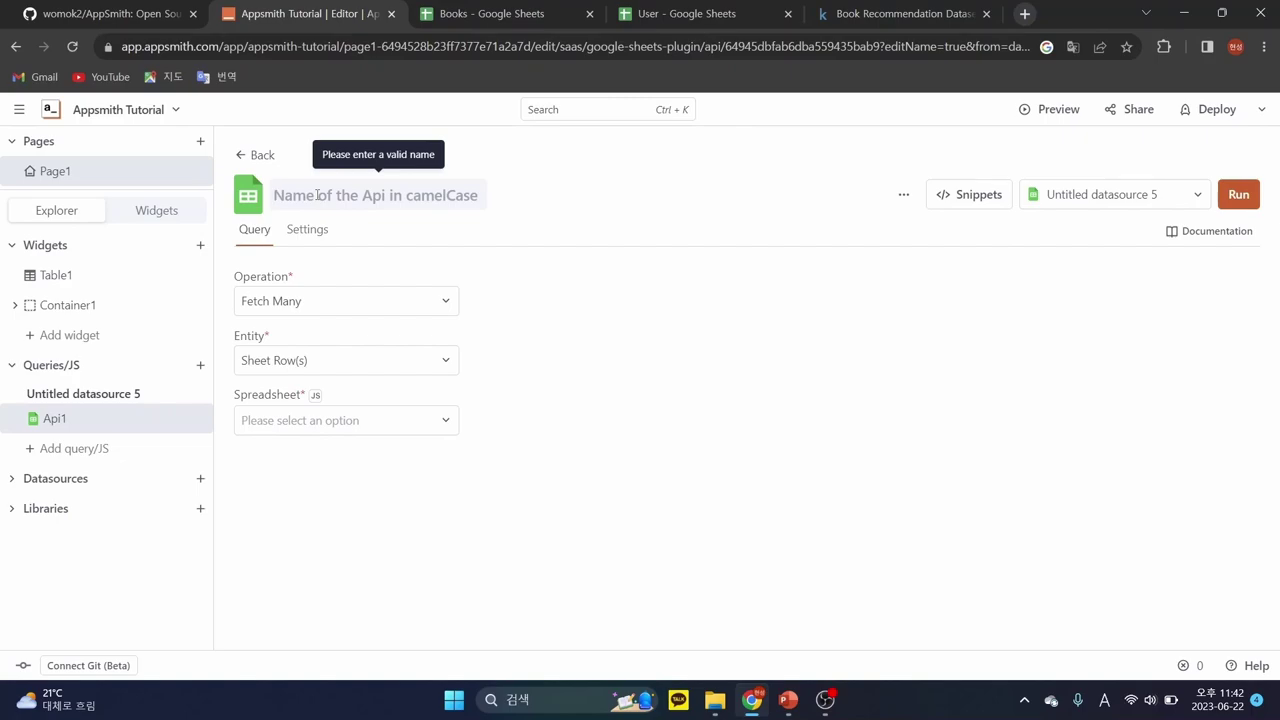
text(getBooks)
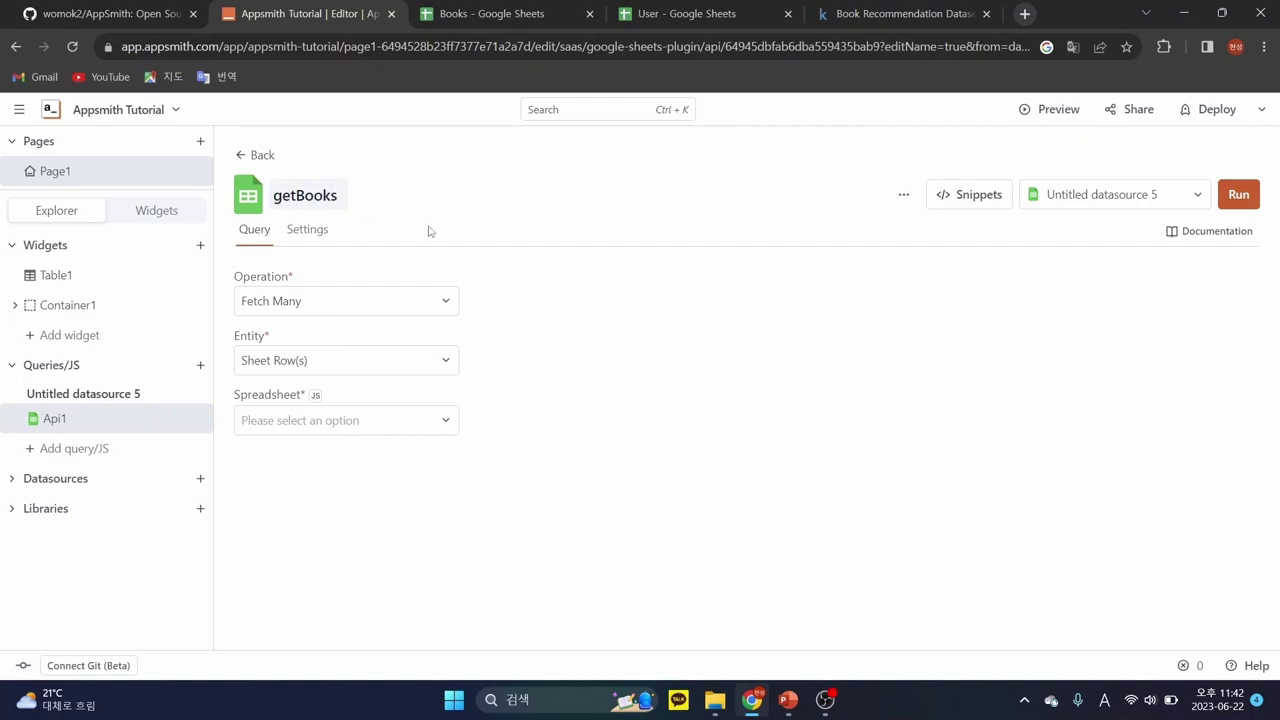
key(Return)
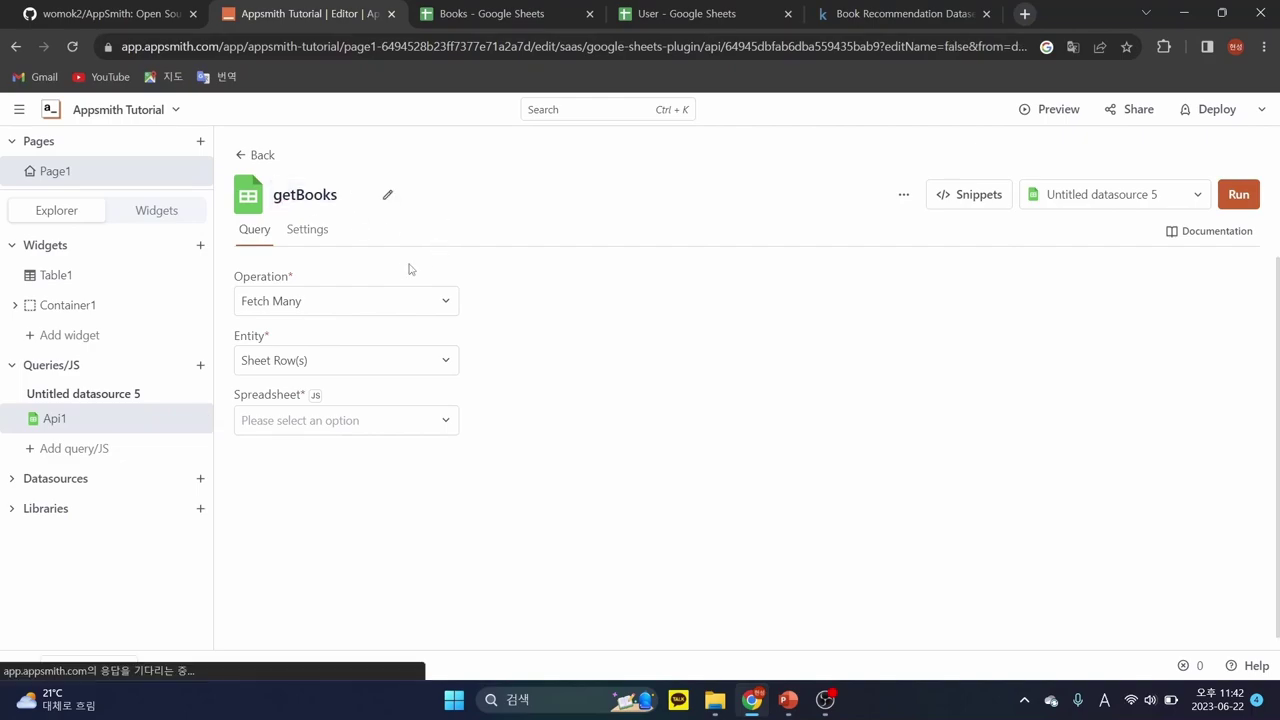
- Set the getBooks query's operation to Fetch Many with Sheet Row(s) as the entity
click(441, 314)
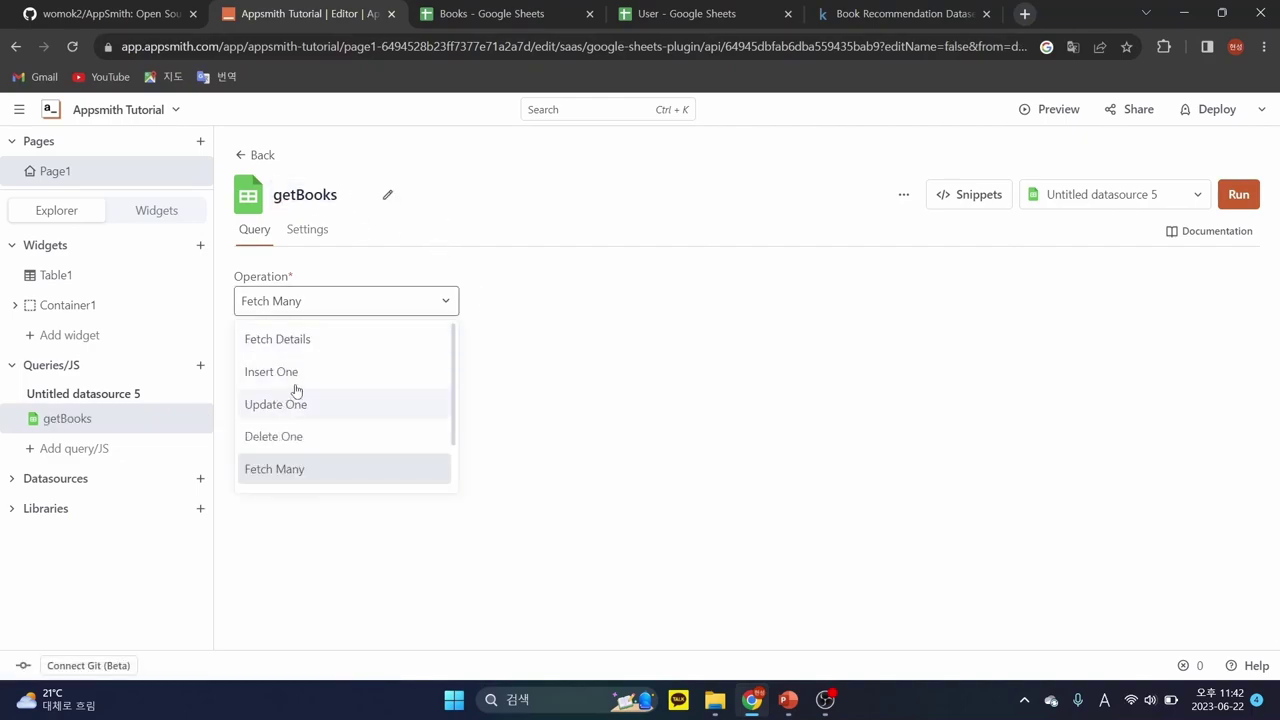
scroll(300, 400, down, 2)
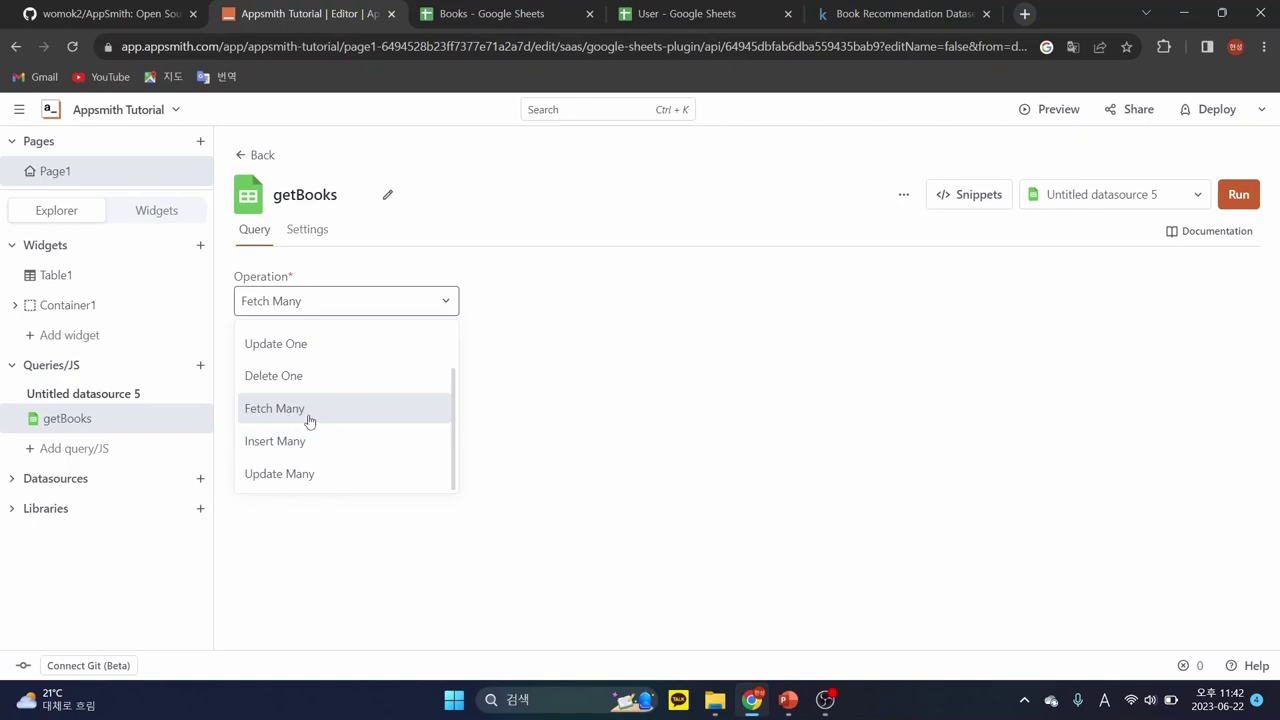
scroll(312, 420, up, 2)
click(485, 14)
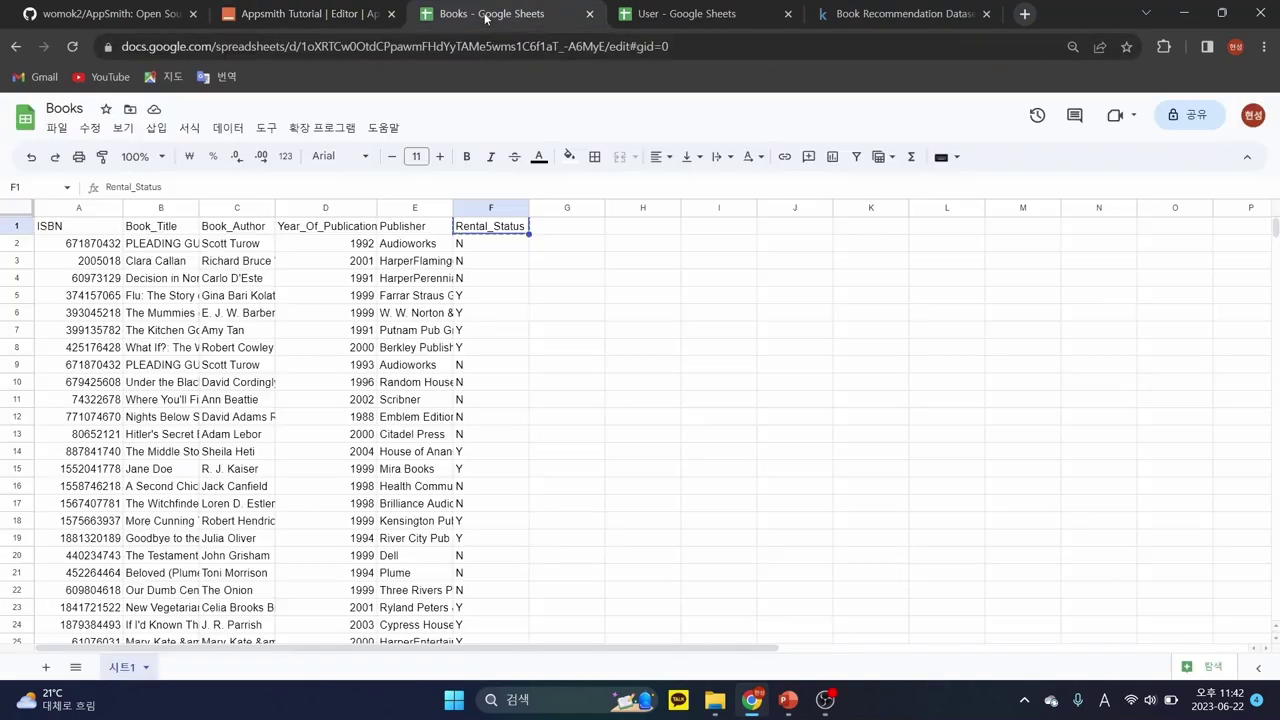
click(320, 14)
click(352, 301)
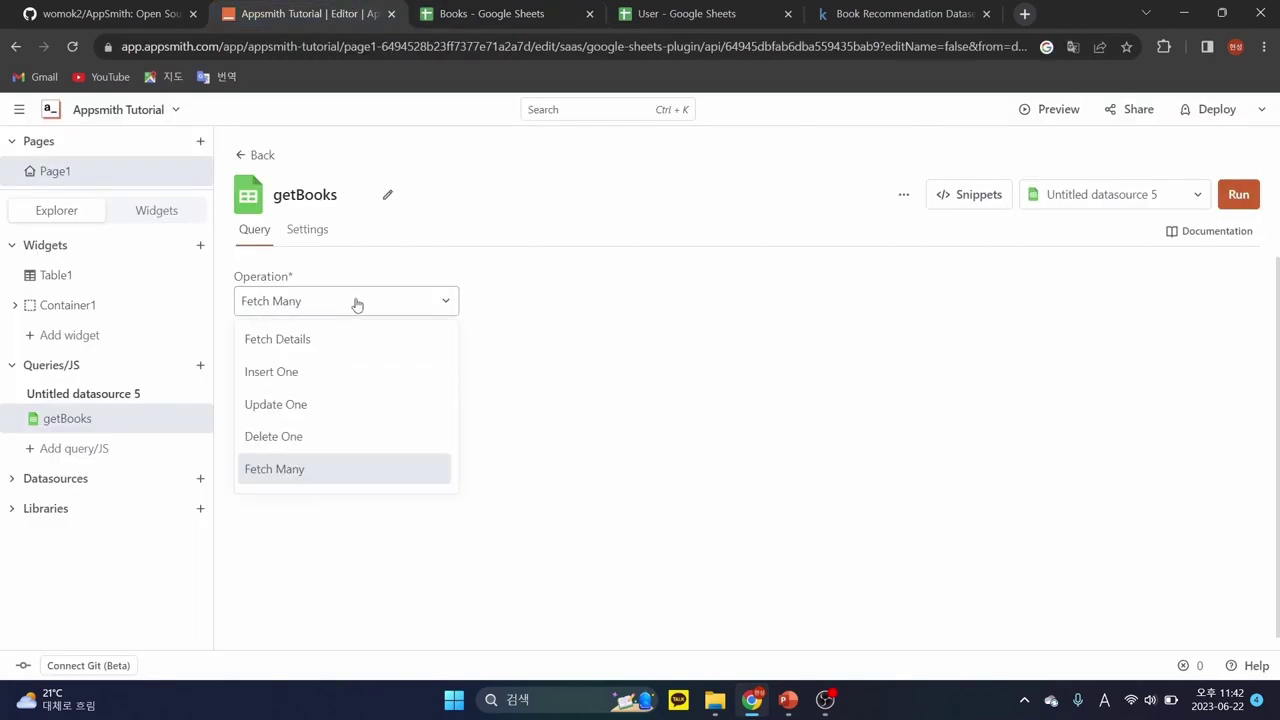
scroll(322, 446, down, 2)
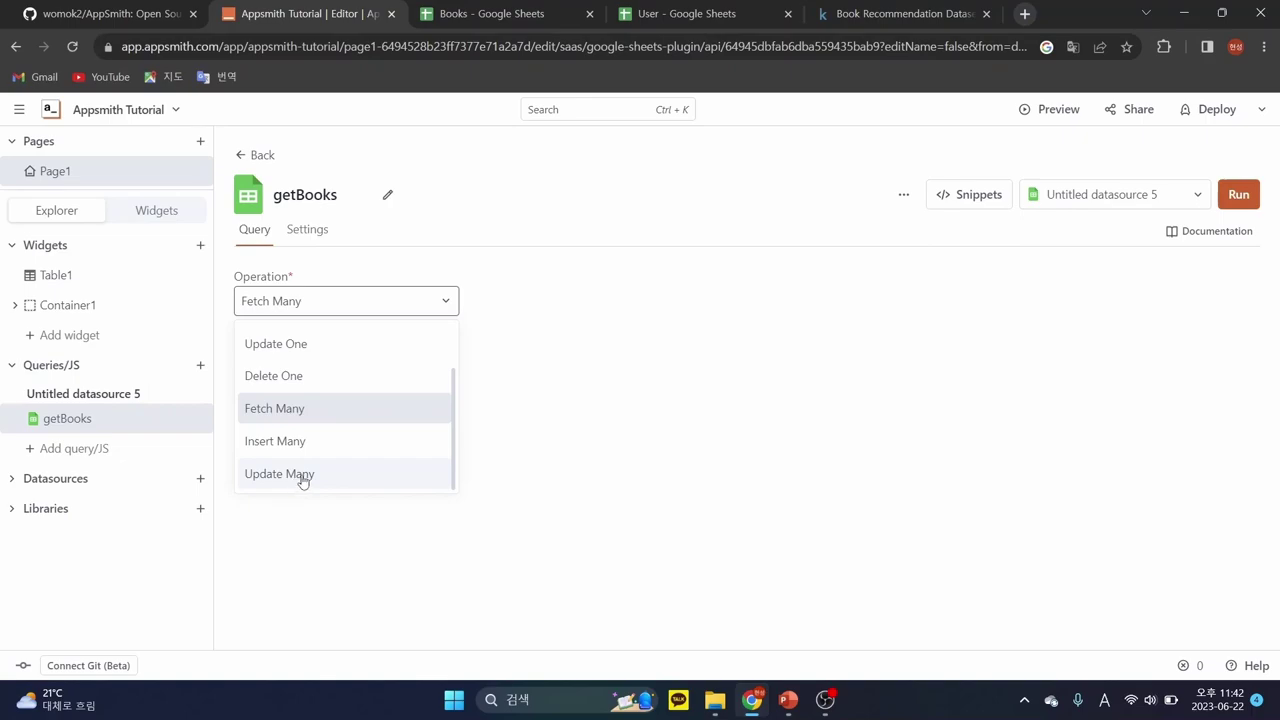
click(350, 412)
click(368, 363)
click(370, 364)
- Set the getBooks query's spreadsheet to Books and its sheet name to 시트1
click(388, 422)
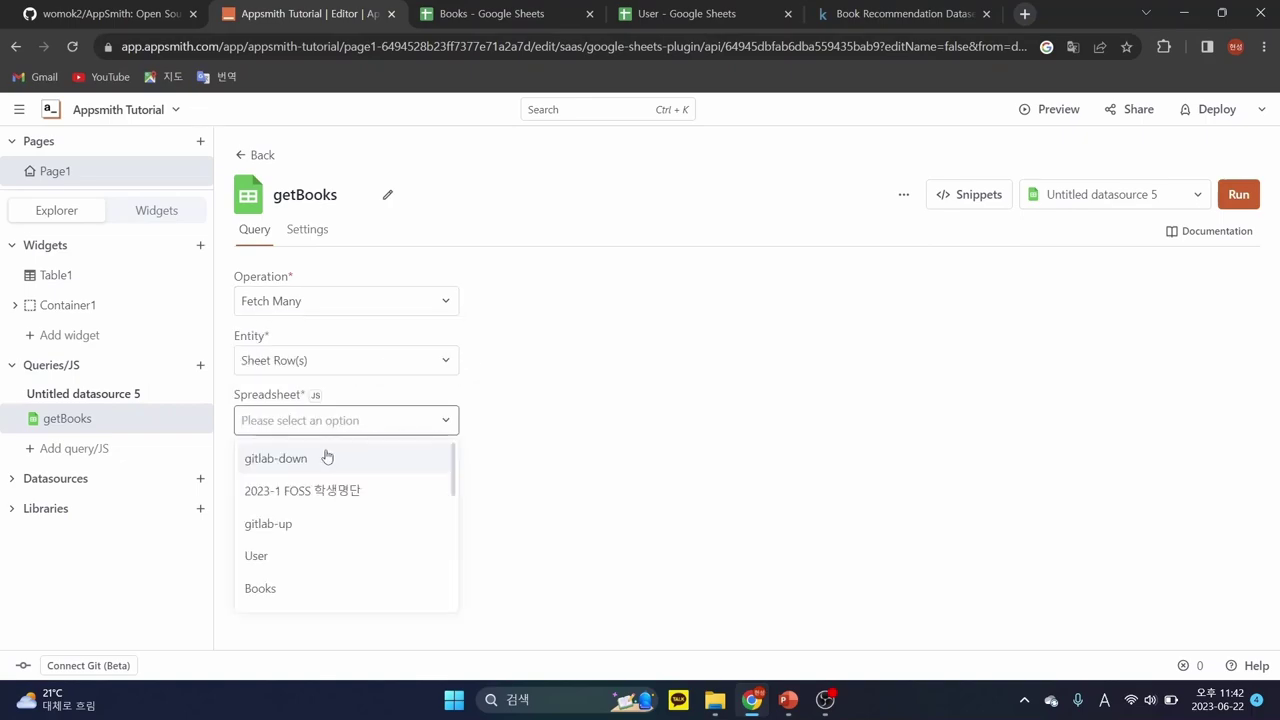
click(283, 590)
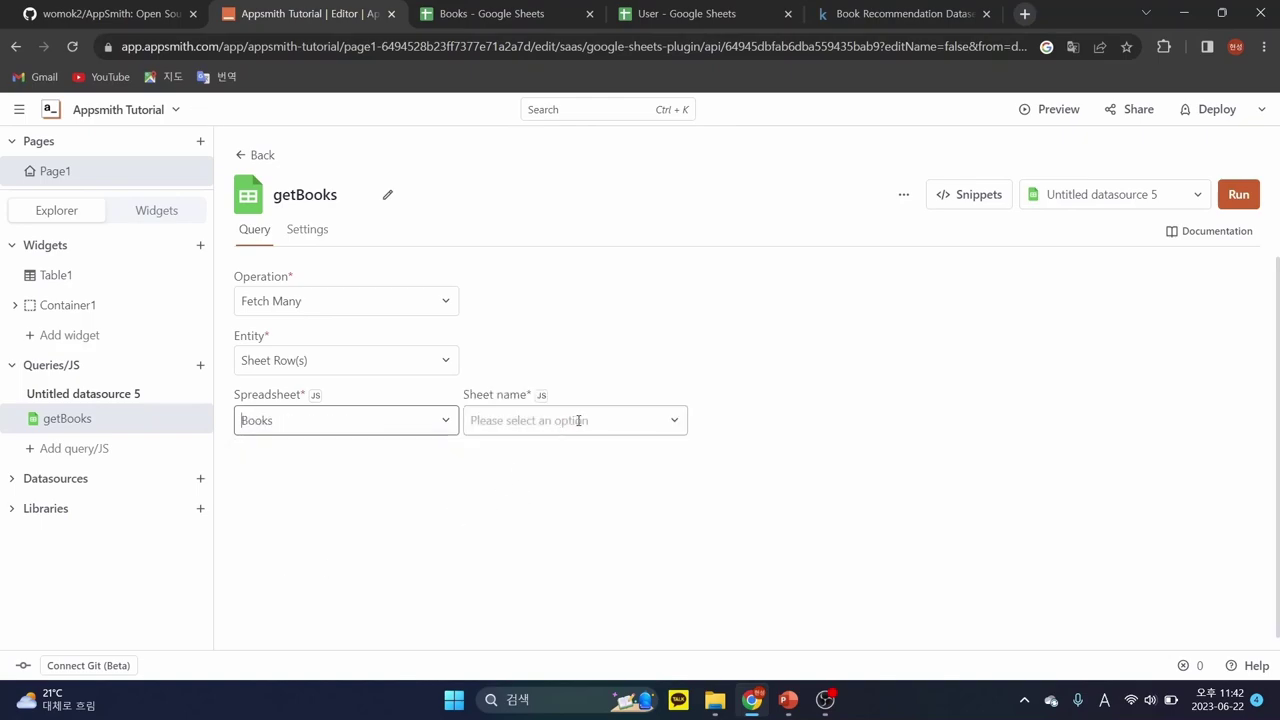
click(661, 422)
click(571, 458)
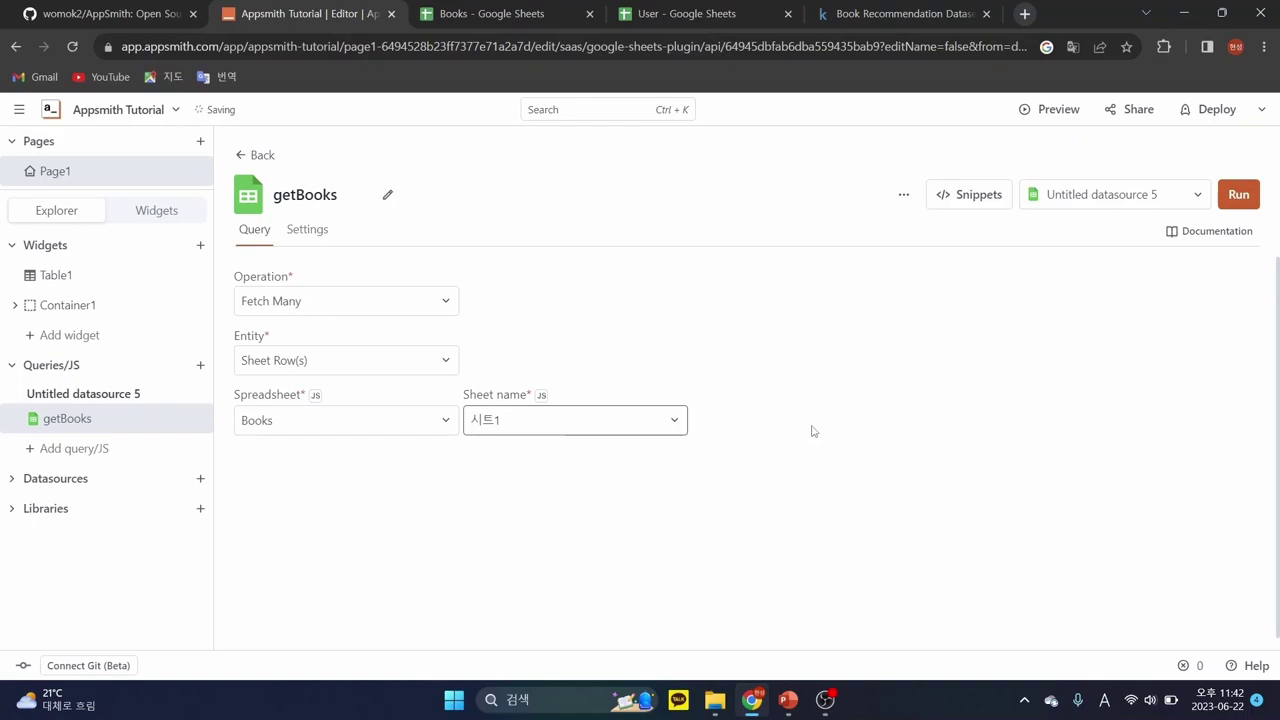
- Select the columns ISBN, Book_Title, Book_Author, Year_Of_Publication, Publisher and Rental_Status for the query to fetch
scroll(523, 494, down, 1)
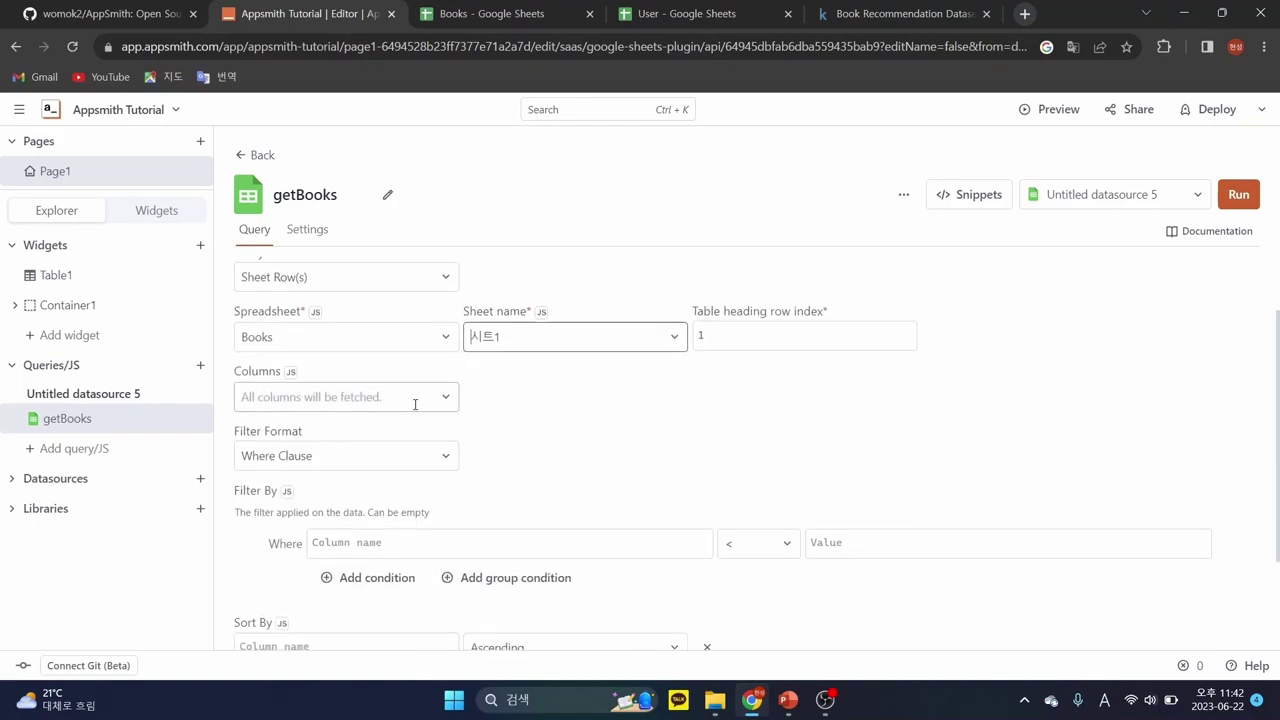
click(447, 398)
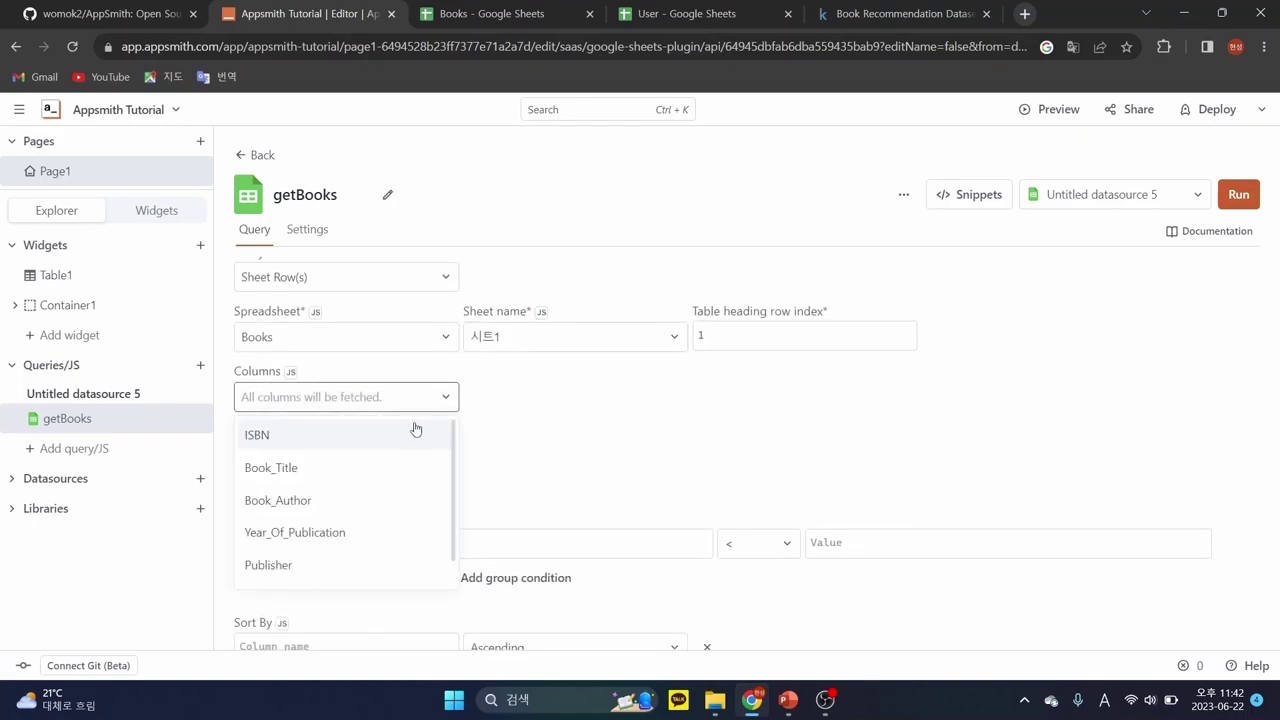
click(346, 445)
click(314, 472)
click(309, 500)
scroll(312, 505, down, 1)
click(314, 506)
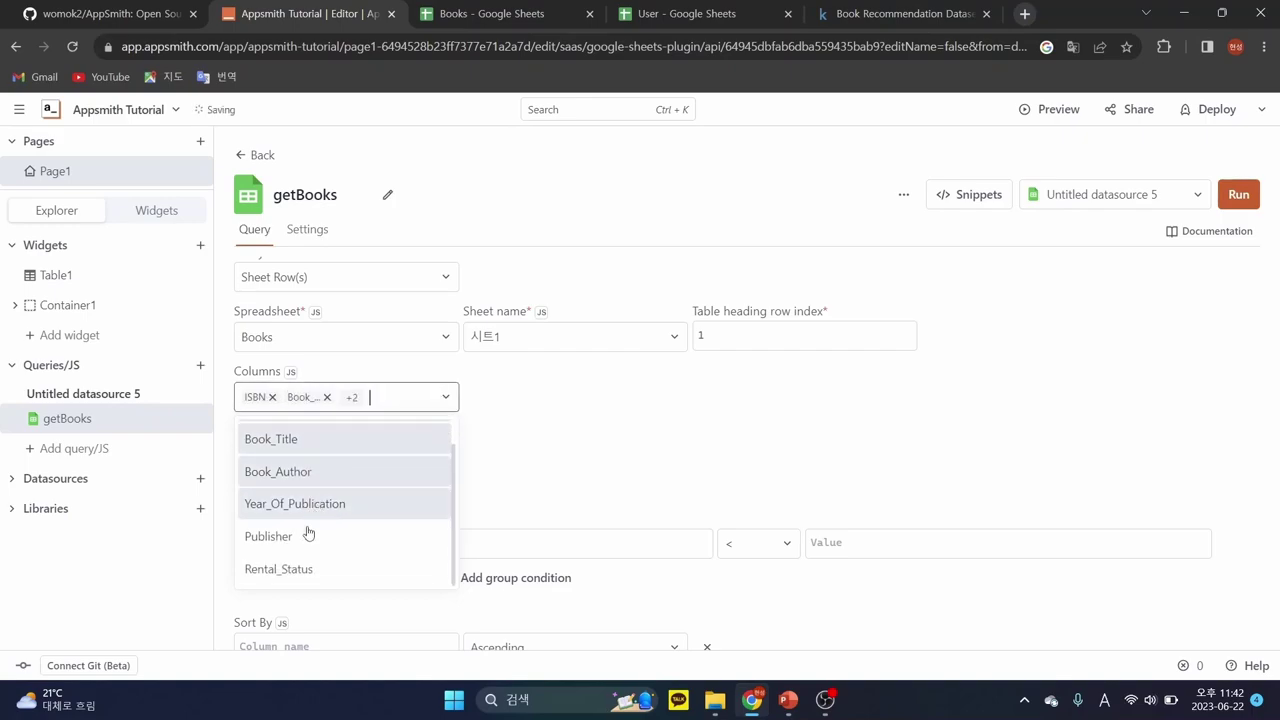
click(310, 535)
click(306, 566)
click(531, 483)
- Check the remaining filter, sort and pagination options and run the getBooks query
scroll(570, 460, down, 2)
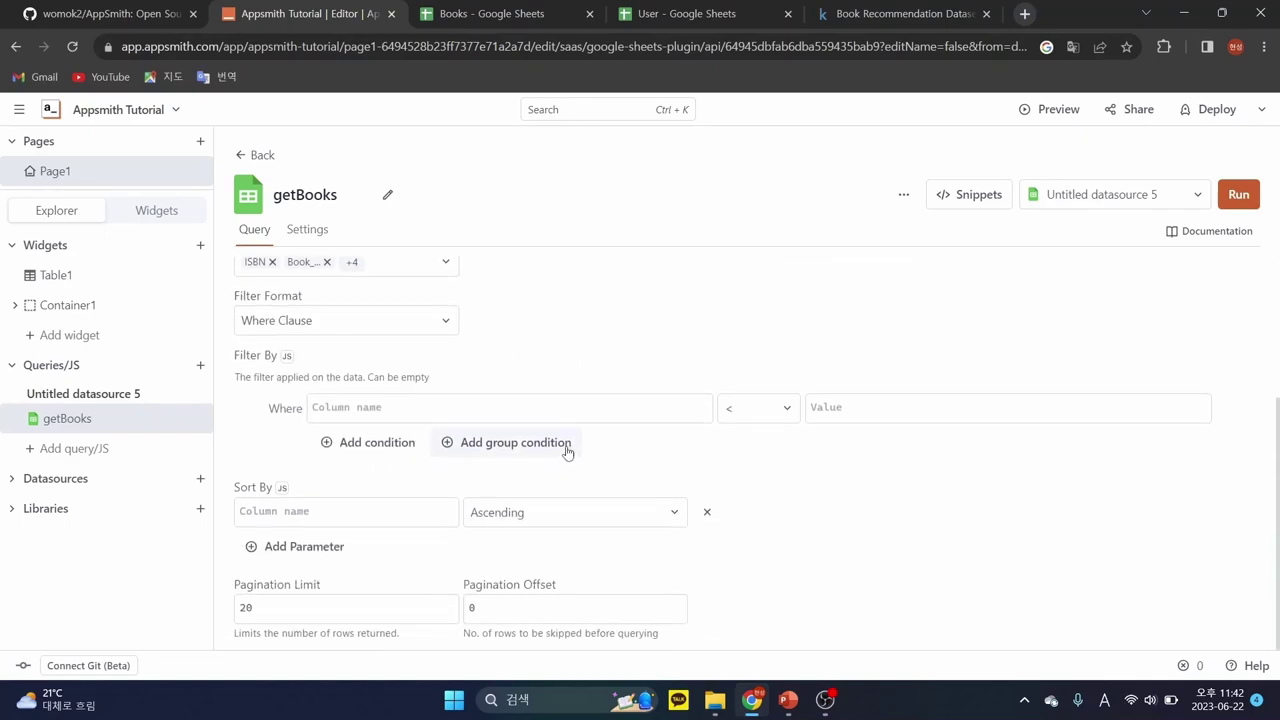
scroll(486, 449, up, 4)
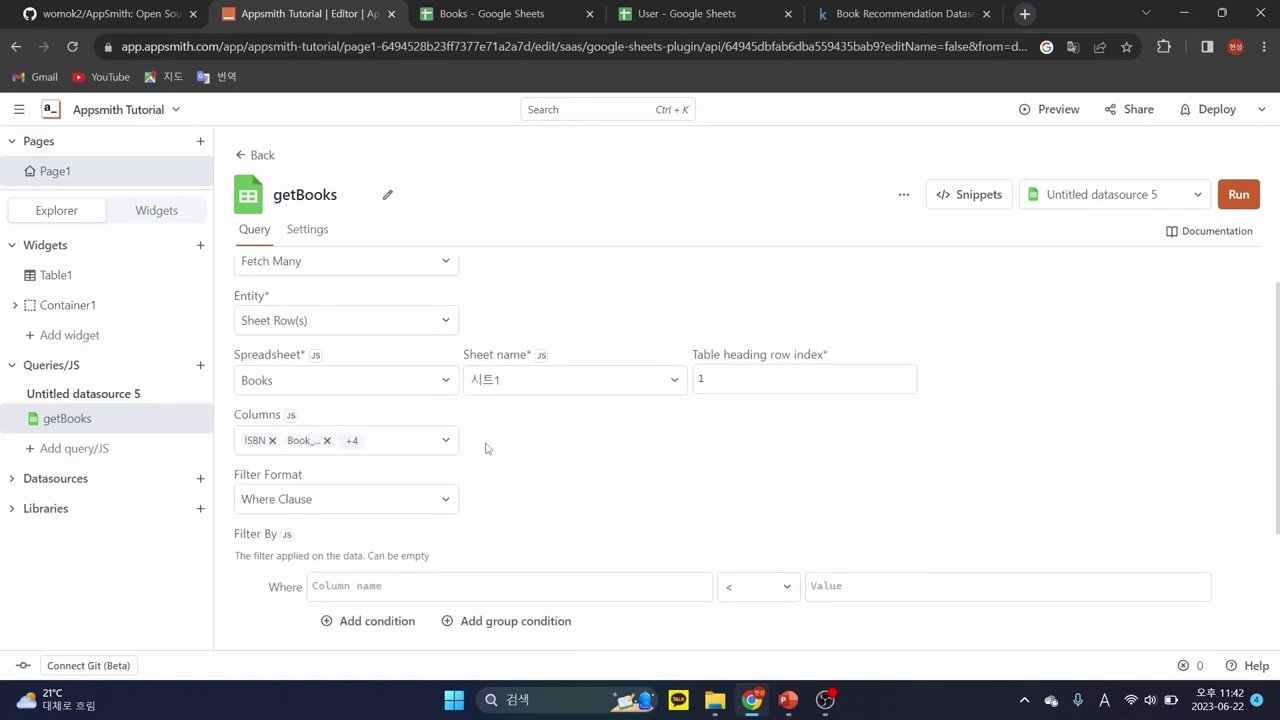
click(1238, 196)
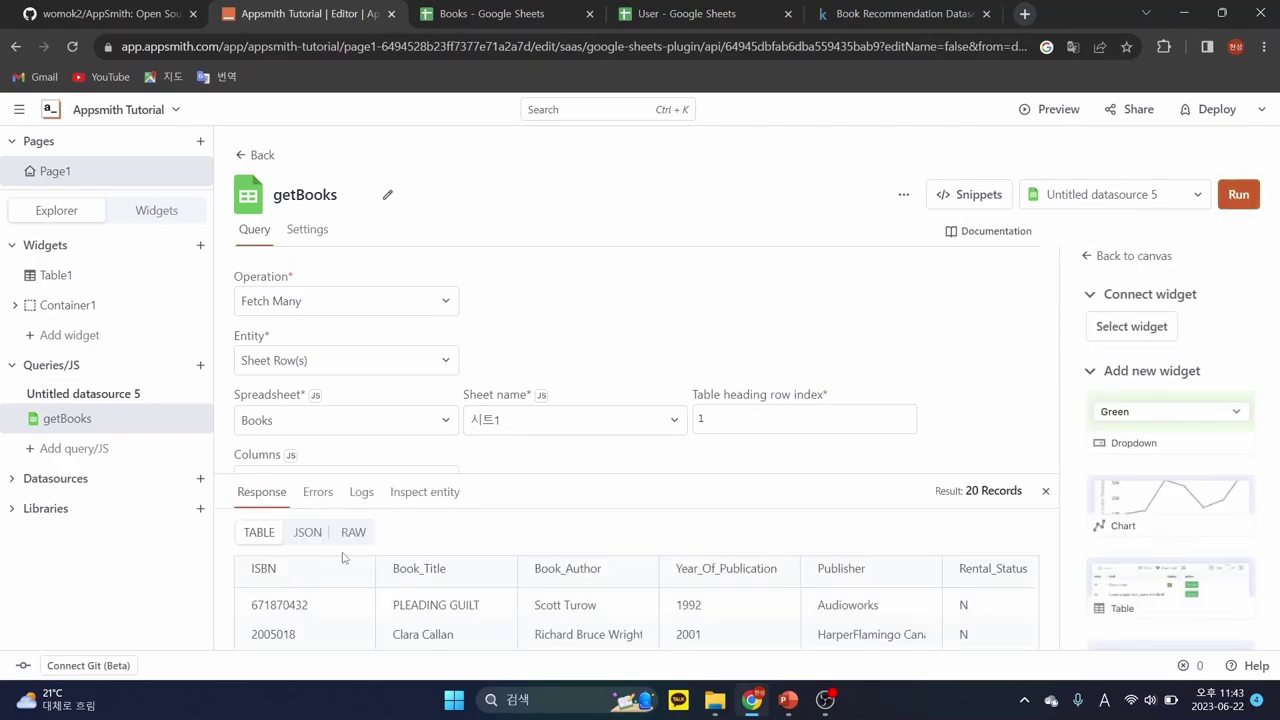
- Examine the getBooks query's response in its table, JSON and raw views
scroll(705, 596, up, 2)
scroll(715, 605, down, 1)
scroll(723, 612, up, 1)
scroll(660, 612, down, 1)
click(305, 533)
scroll(365, 545, down, 5)
click(369, 540)
scroll(338, 566, down, 5)
click(258, 532)
- Return to the canvas and connect the table's data to the getBooks query
click(157, 211)
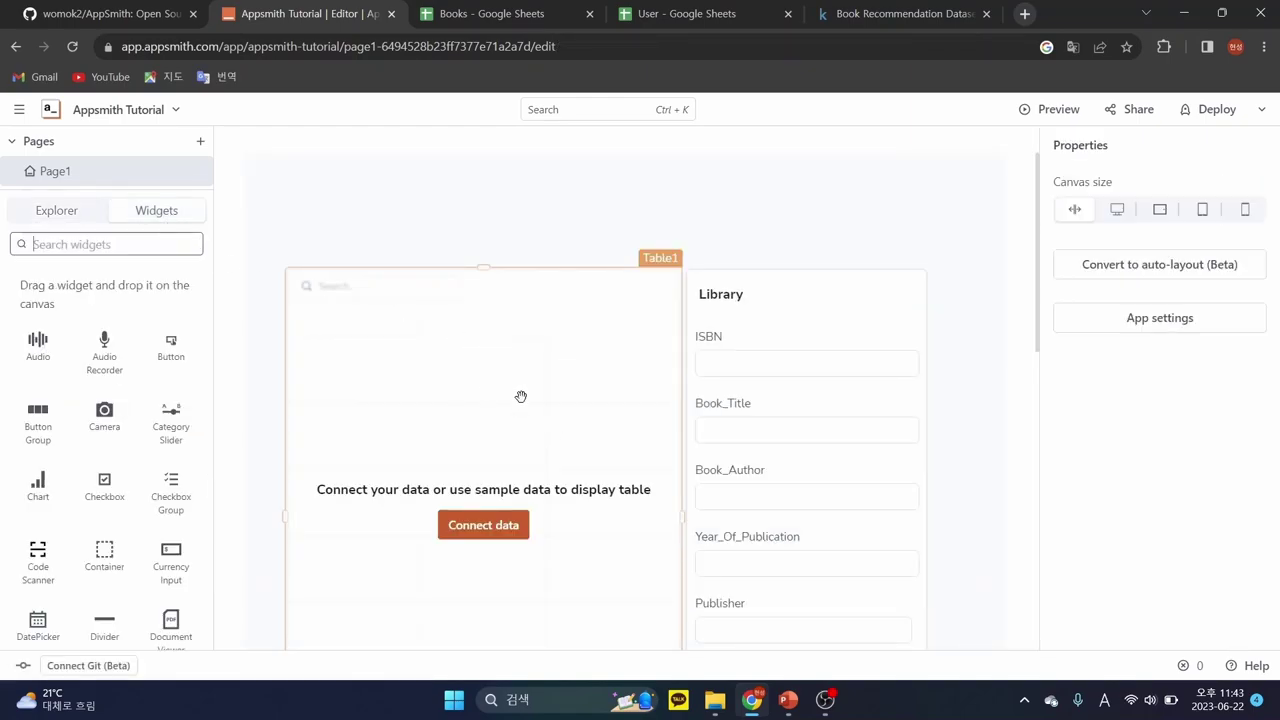
click(514, 536)
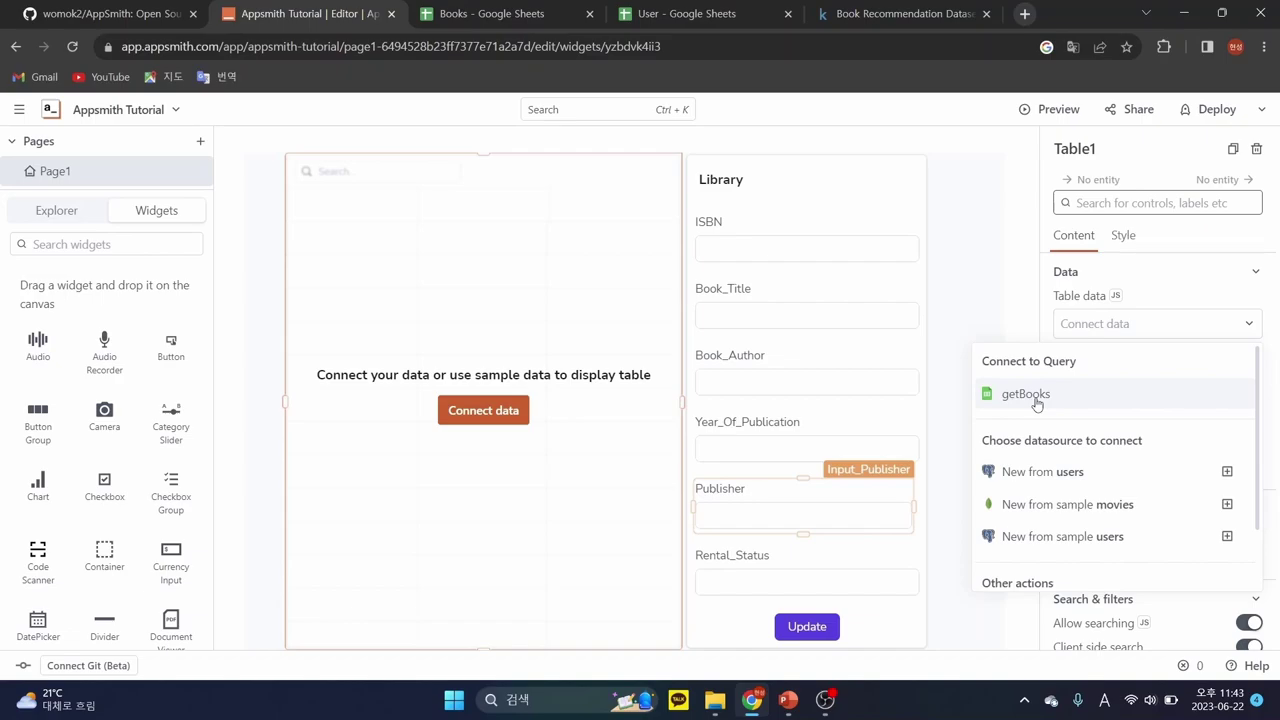
click(1030, 395)
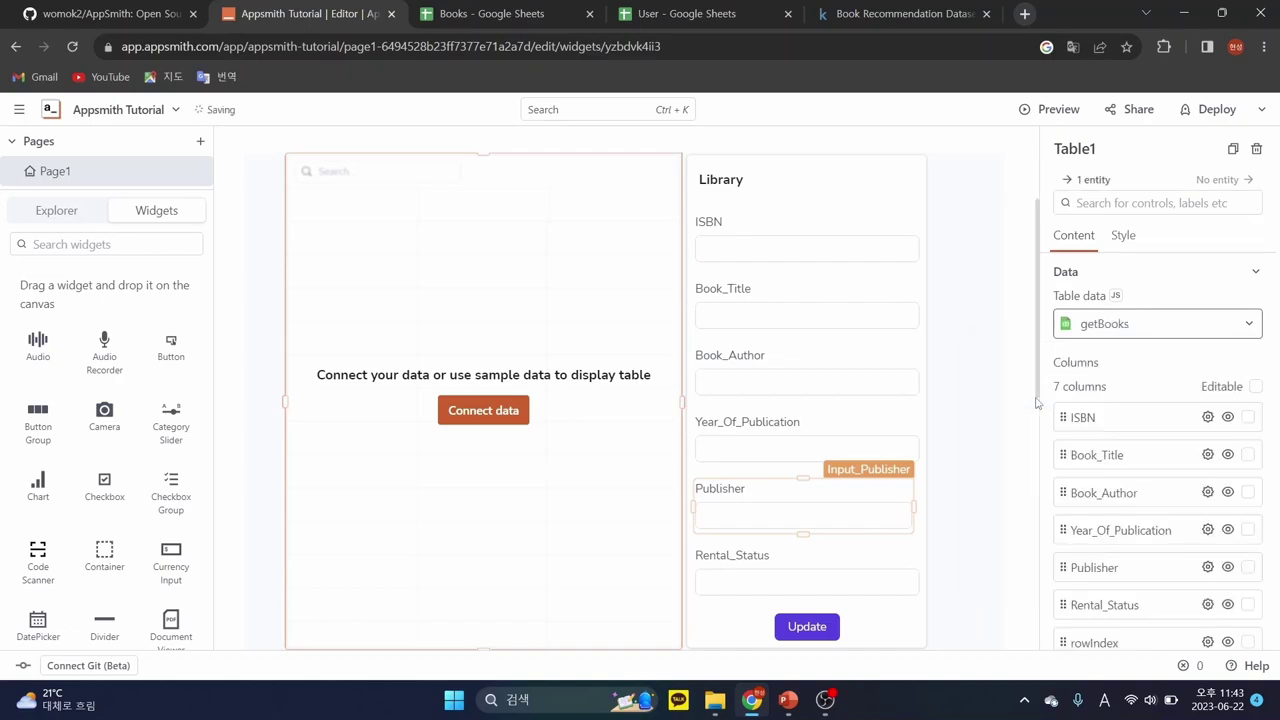
- Examine the book rows loaded in the table and compare them with the ISBN and Book_Title inputs of the Library container
scroll(577, 400, up, 1)
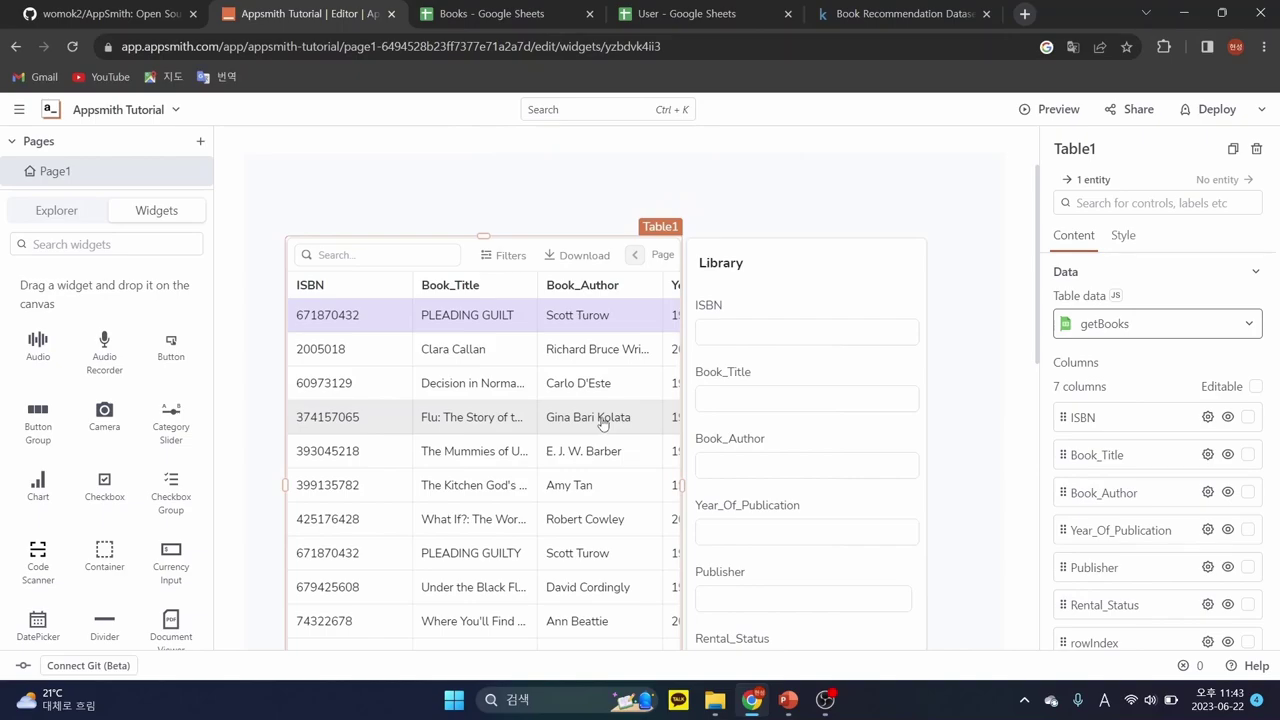
scroll(780, 406, down, 2)
scroll(655, 407, up, 1)
scroll(655, 407, up, 1)
click(752, 343)
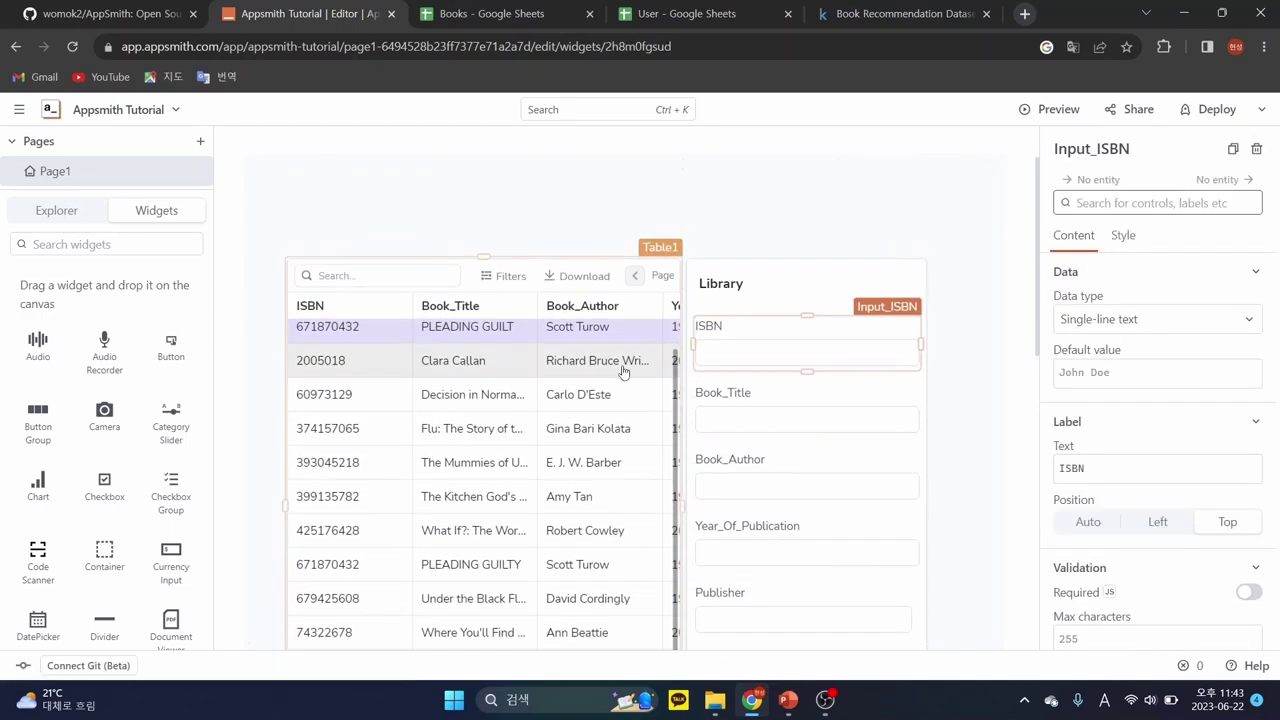
click(760, 372)
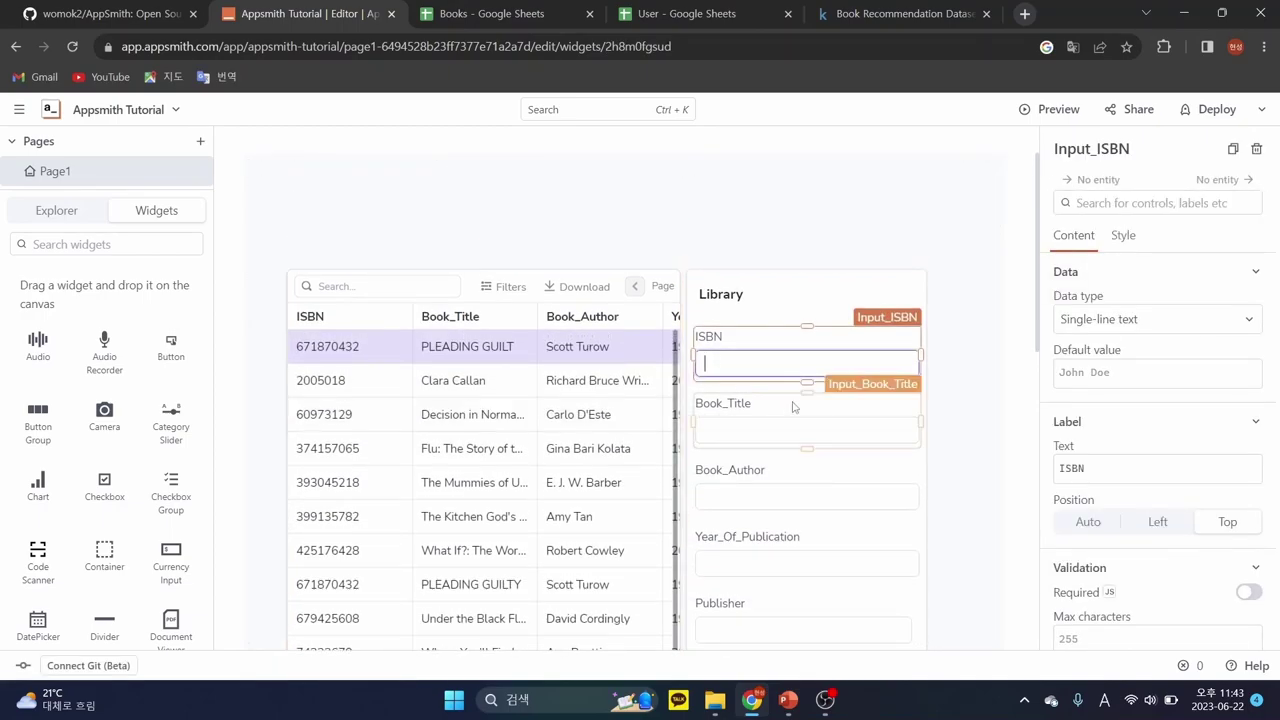
scroll(830, 320, down, 2)
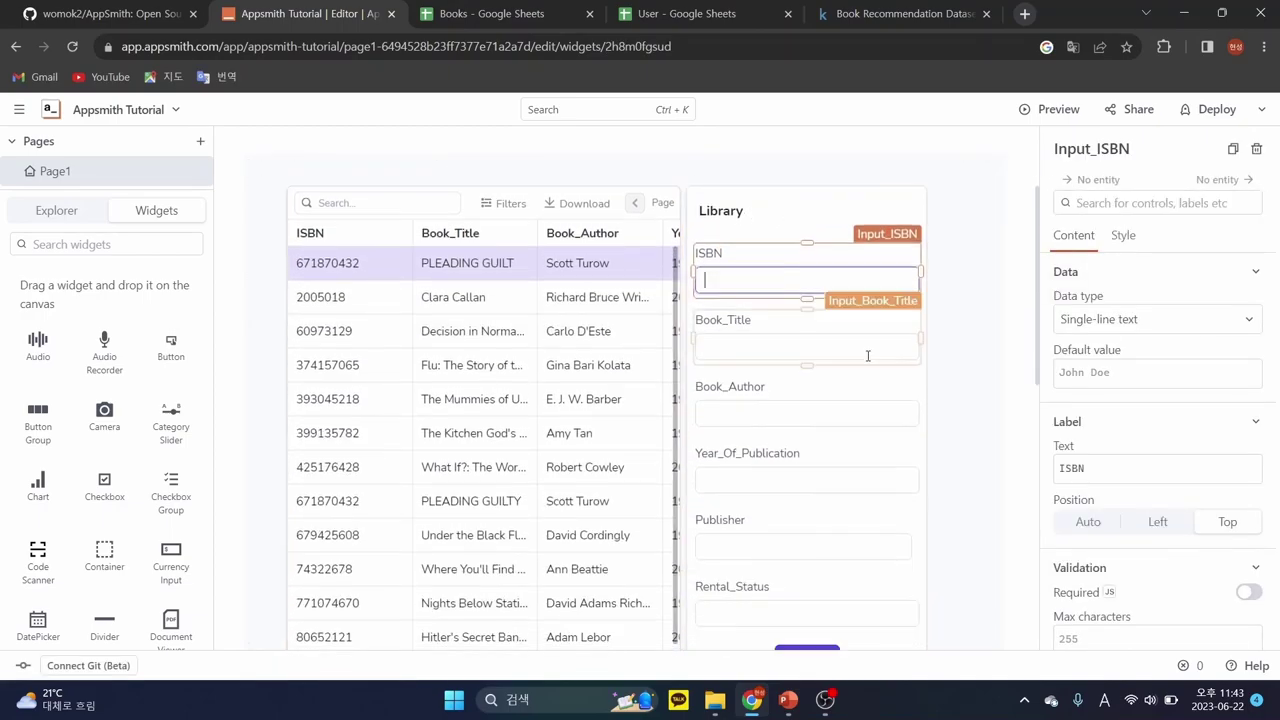
click(495, 295)
scroll(495, 295, down, 1)
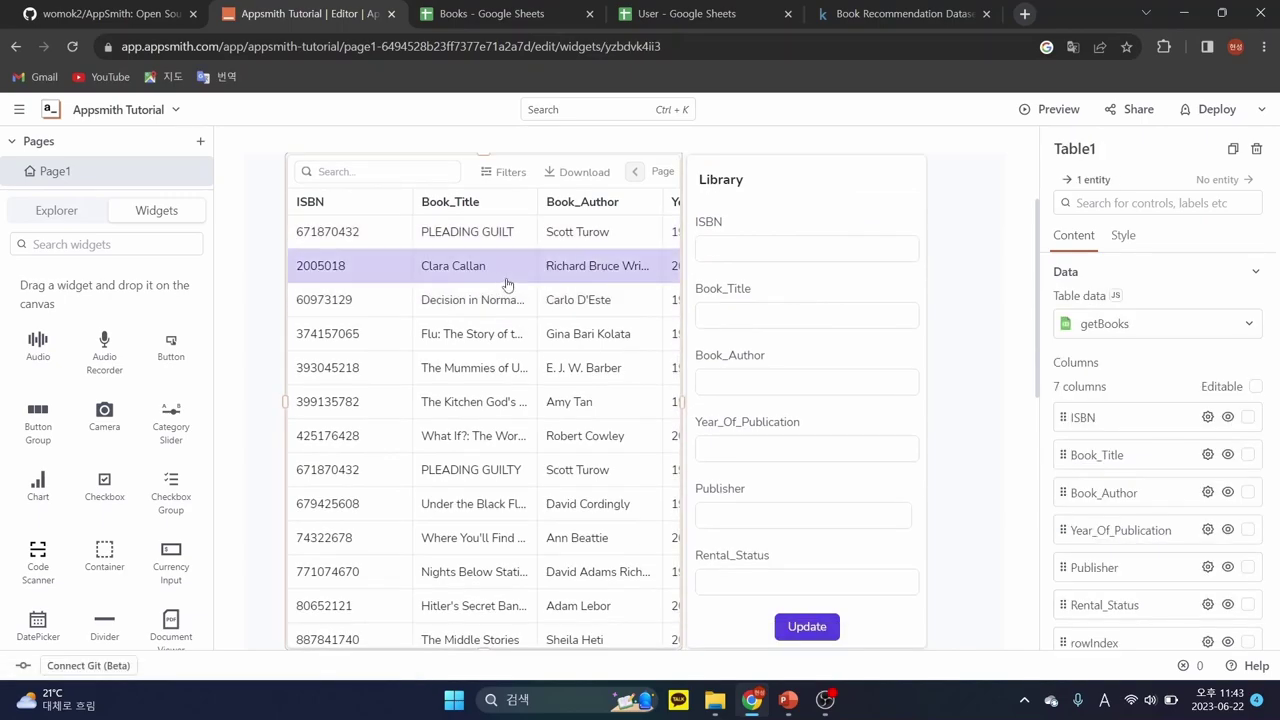
click(760, 250)
scroll(655, 313, up, 3)
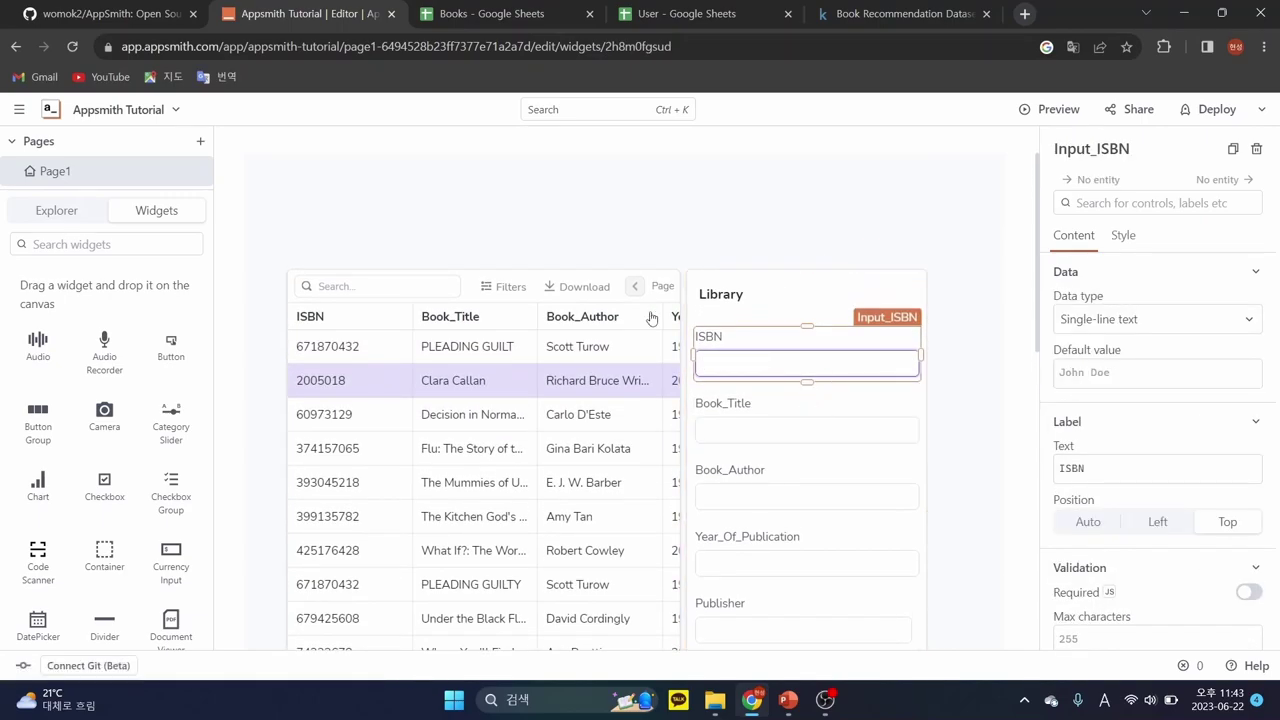
scroll(808, 300, down, 2)
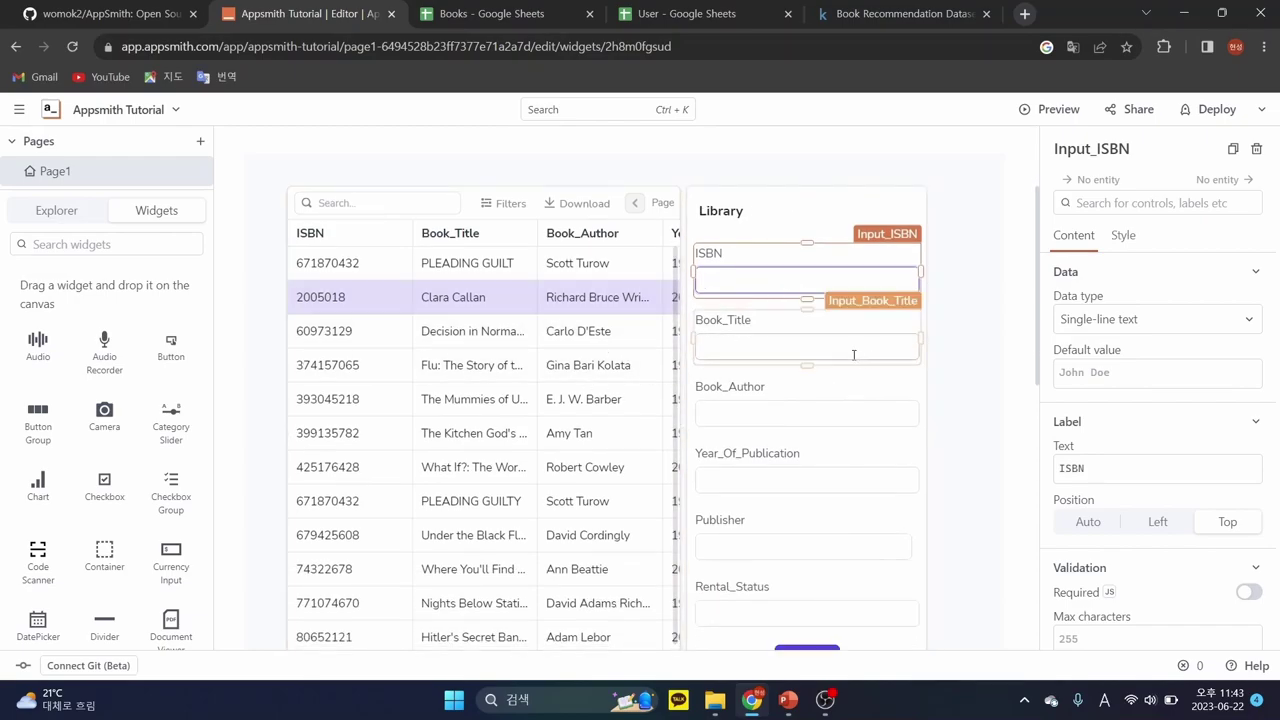
scroll(746, 289, up, 2)
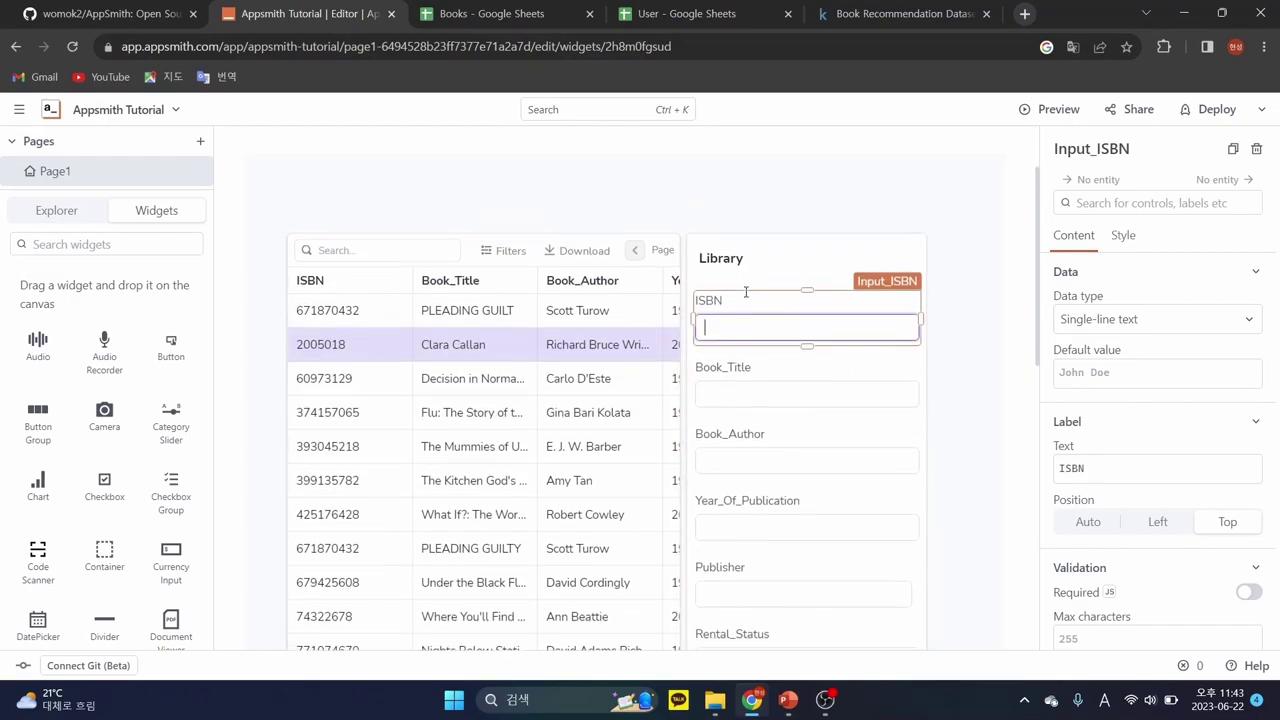
- Review the ISBN input's default value setting and go through the Library inputs alongside the table's first row
click(1096, 379)
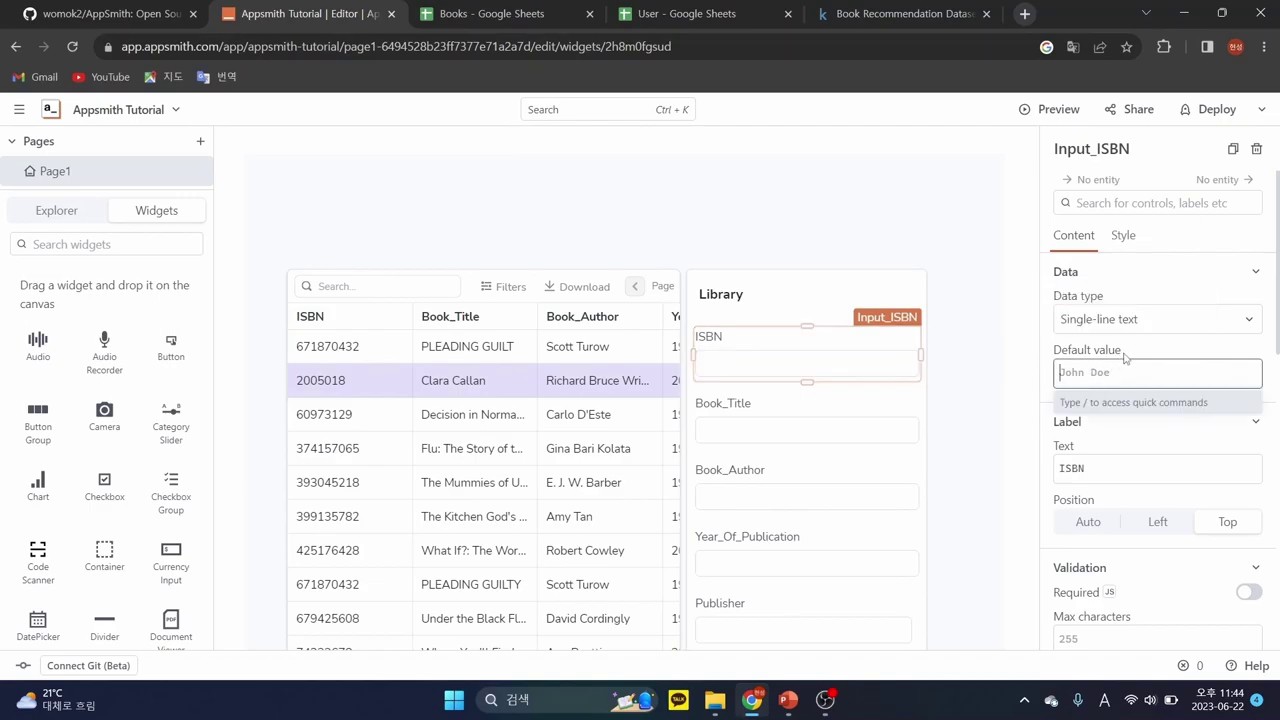
click(569, 362)
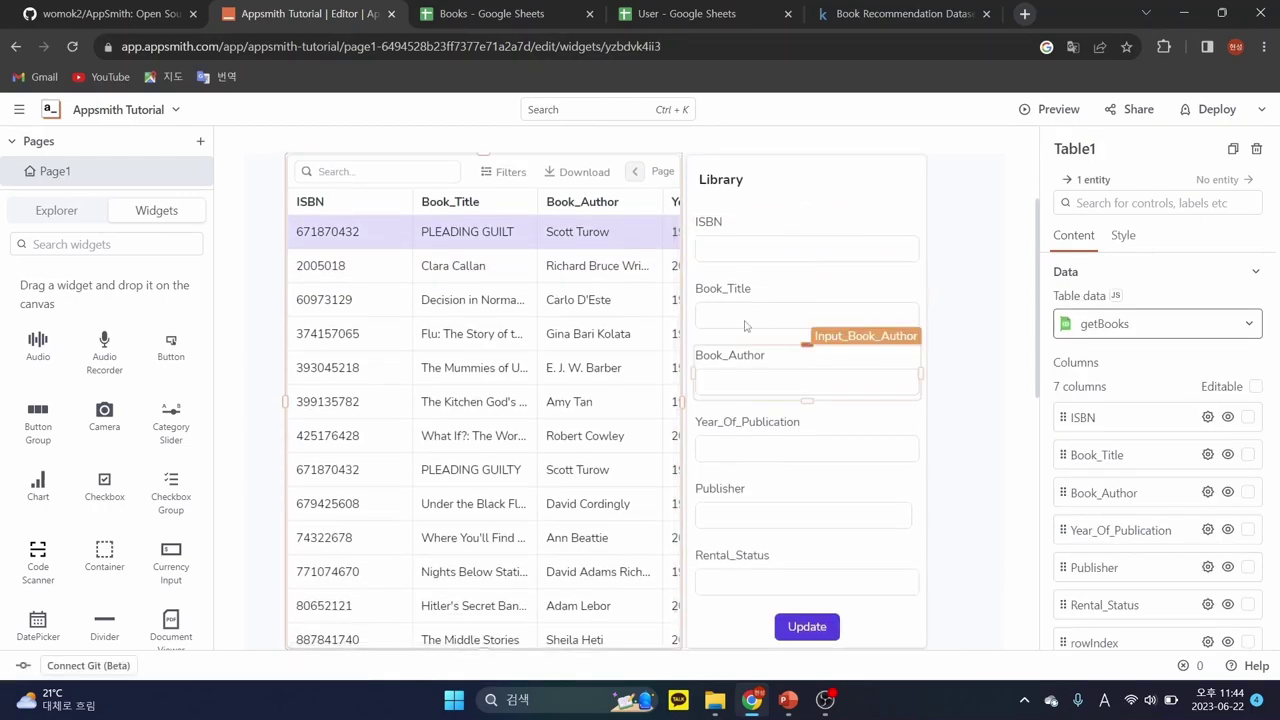
click(780, 250)
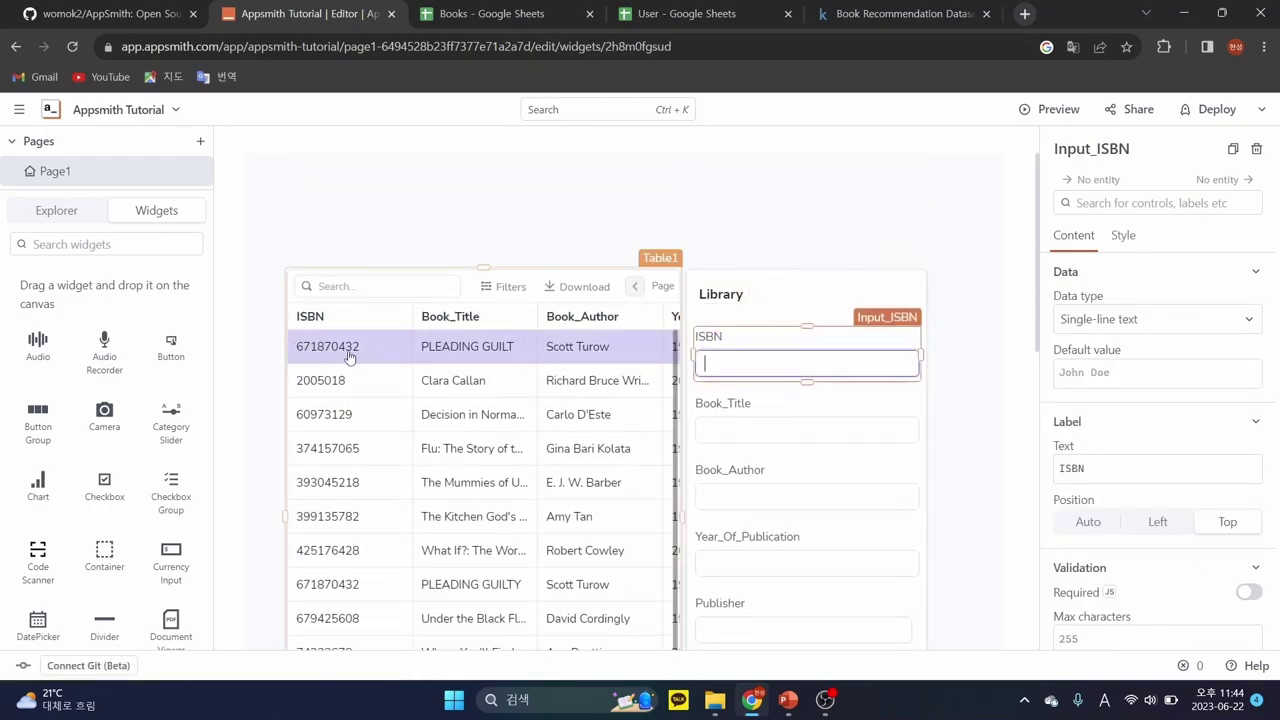
scroll(757, 363, down, 3)
click(745, 265)
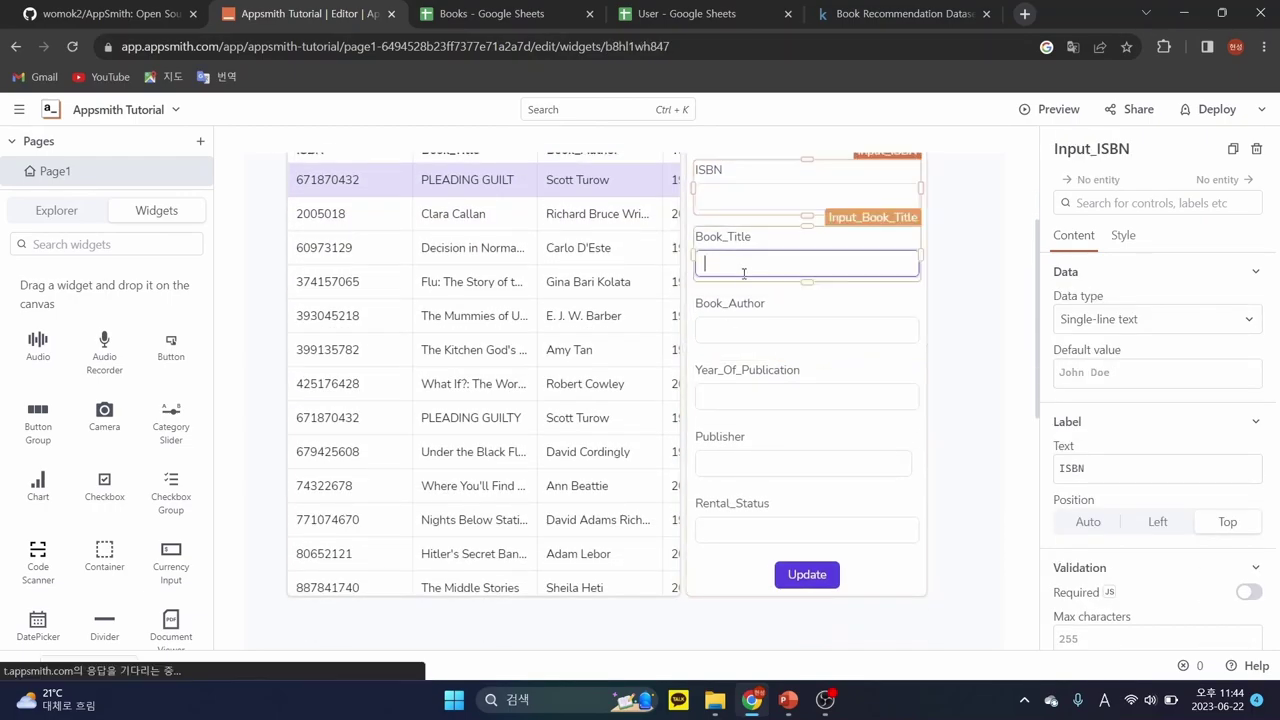
scroll(743, 270, up, 2)
click(750, 477)
scroll(750, 477, down, 1)
click(750, 477)
scroll(757, 540, down, 1)
click(757, 560)
scroll(757, 540, down, 3)
- Begin a data binding with empty double braces {{}} in the ISBN input's default value
scroll(740, 400, up, 5)
click(750, 342)
scroll(846, 363, up, 1)
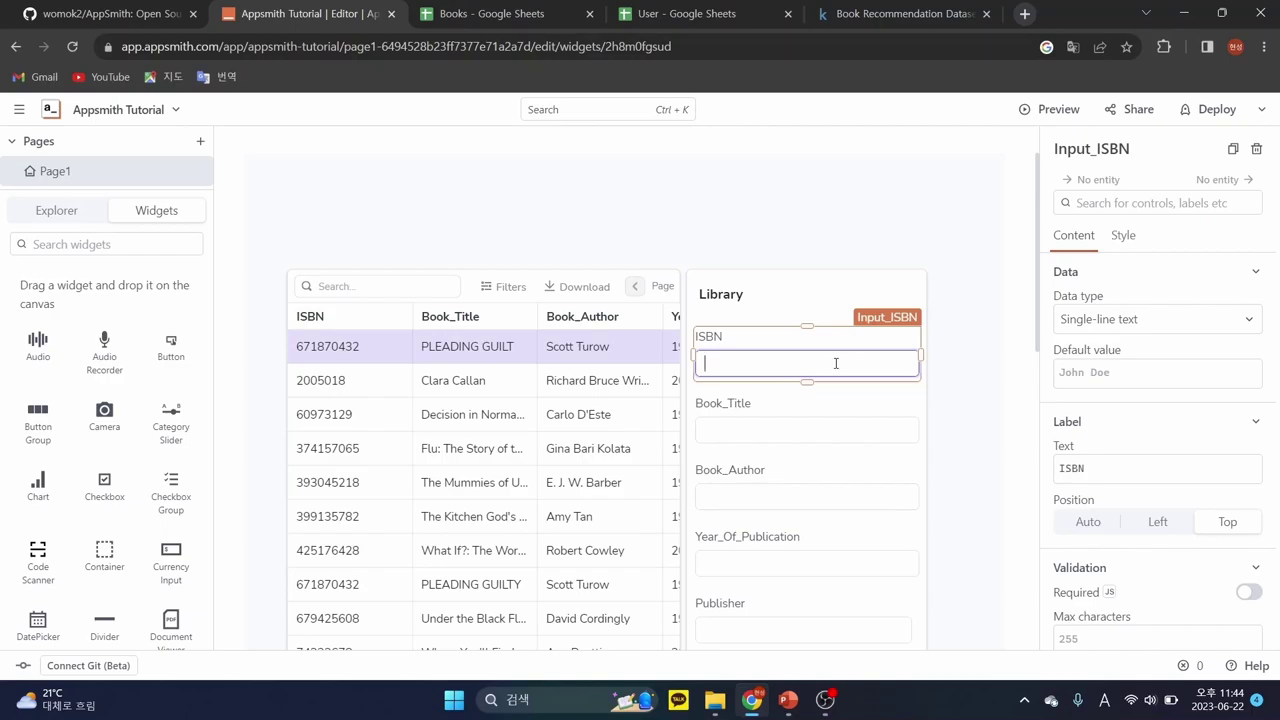
click(1110, 373)
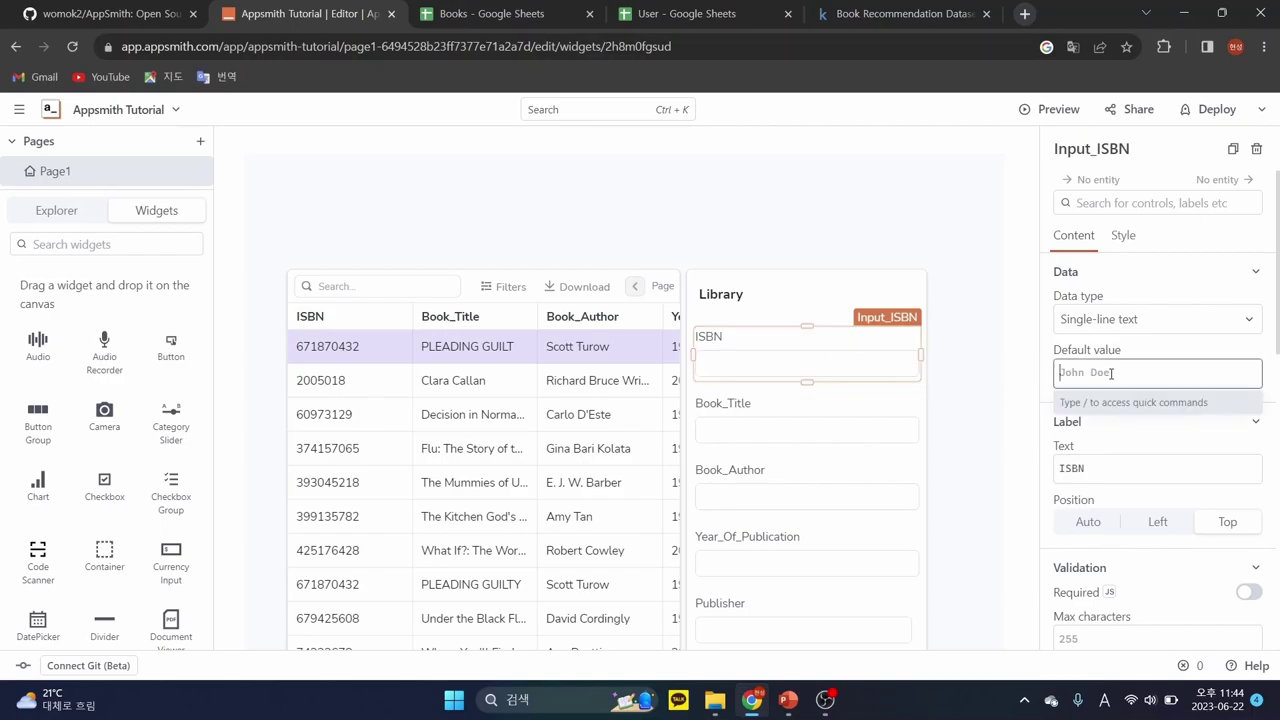
text({{)
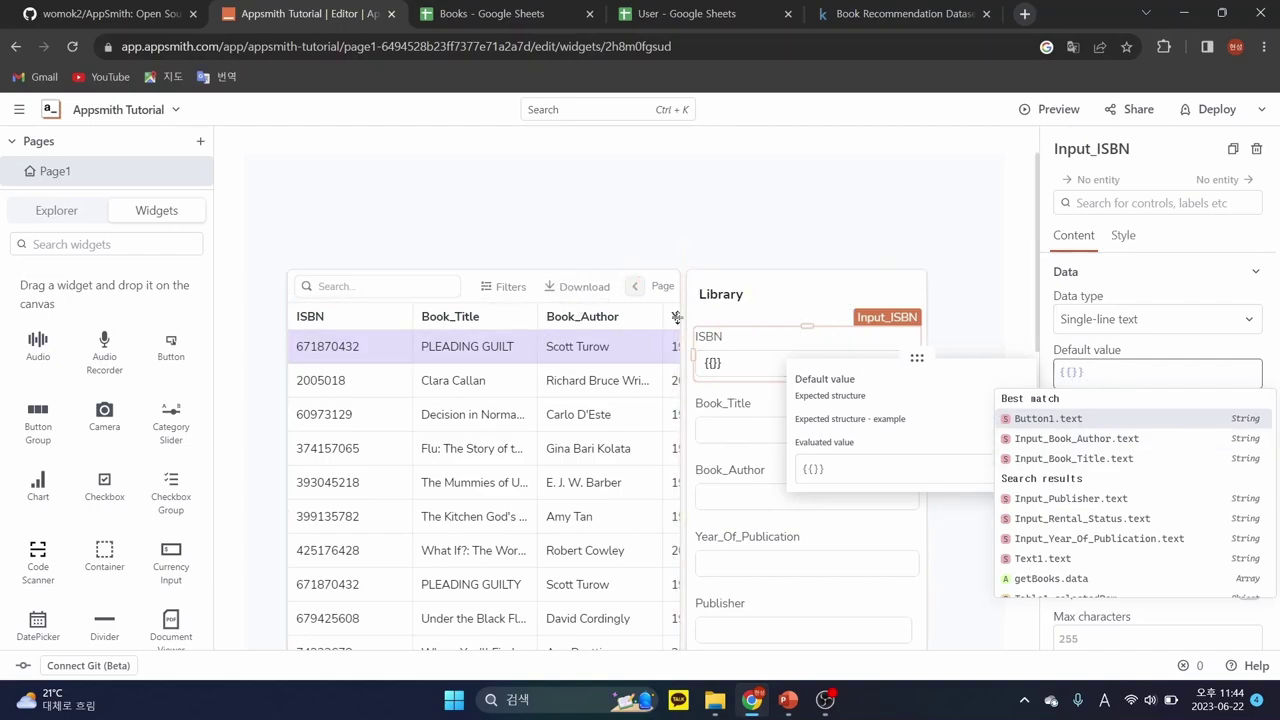
- Rename the table widget as BookTable
click(622, 273)
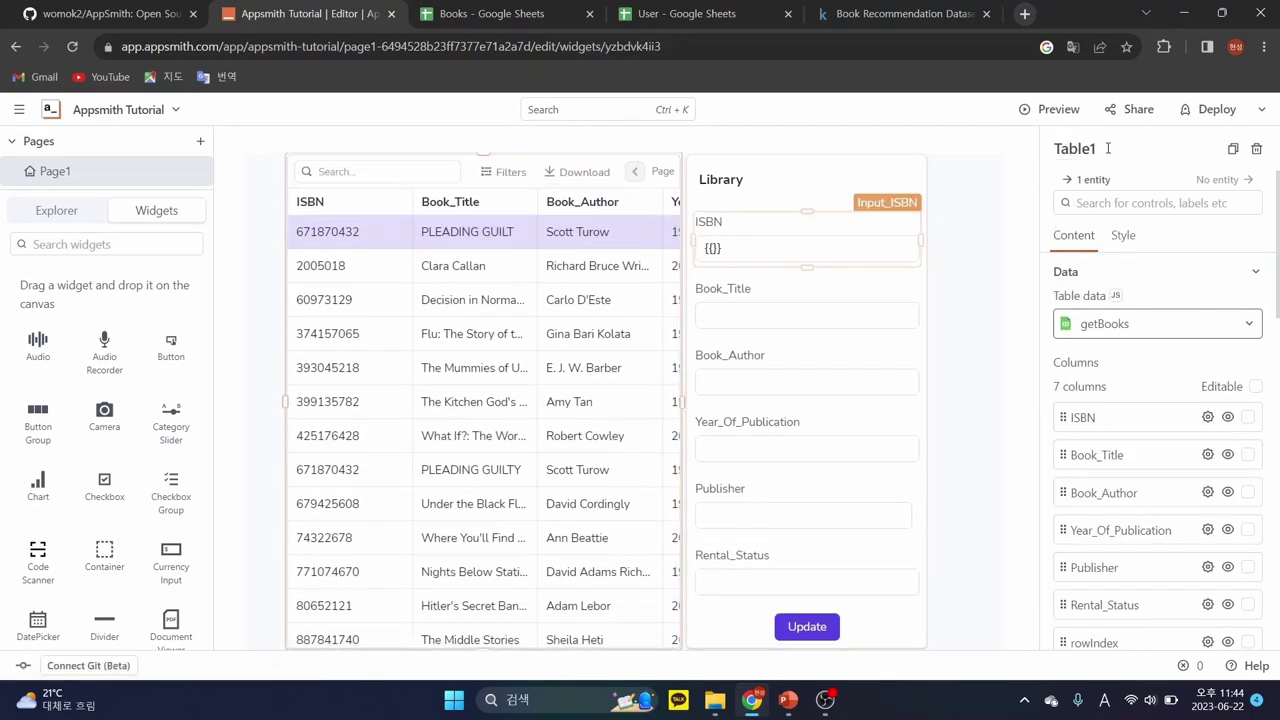
click(1108, 148)
text(Book)
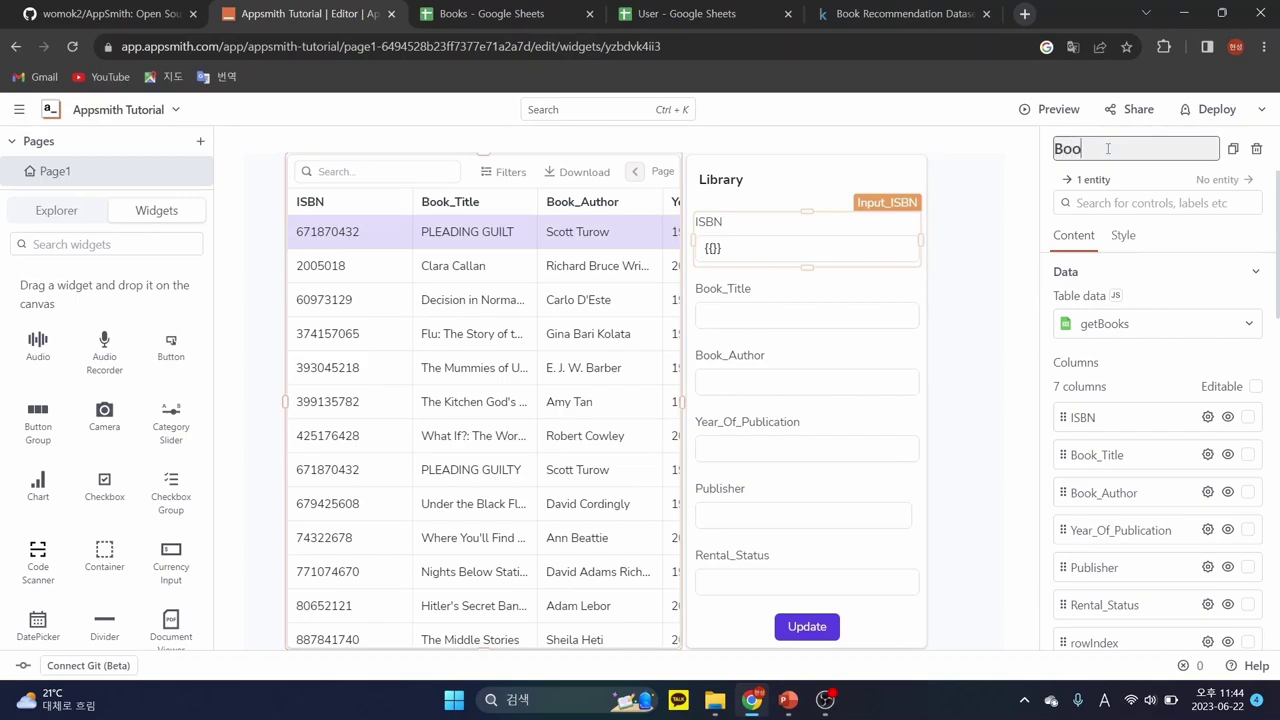
click(997, 228)
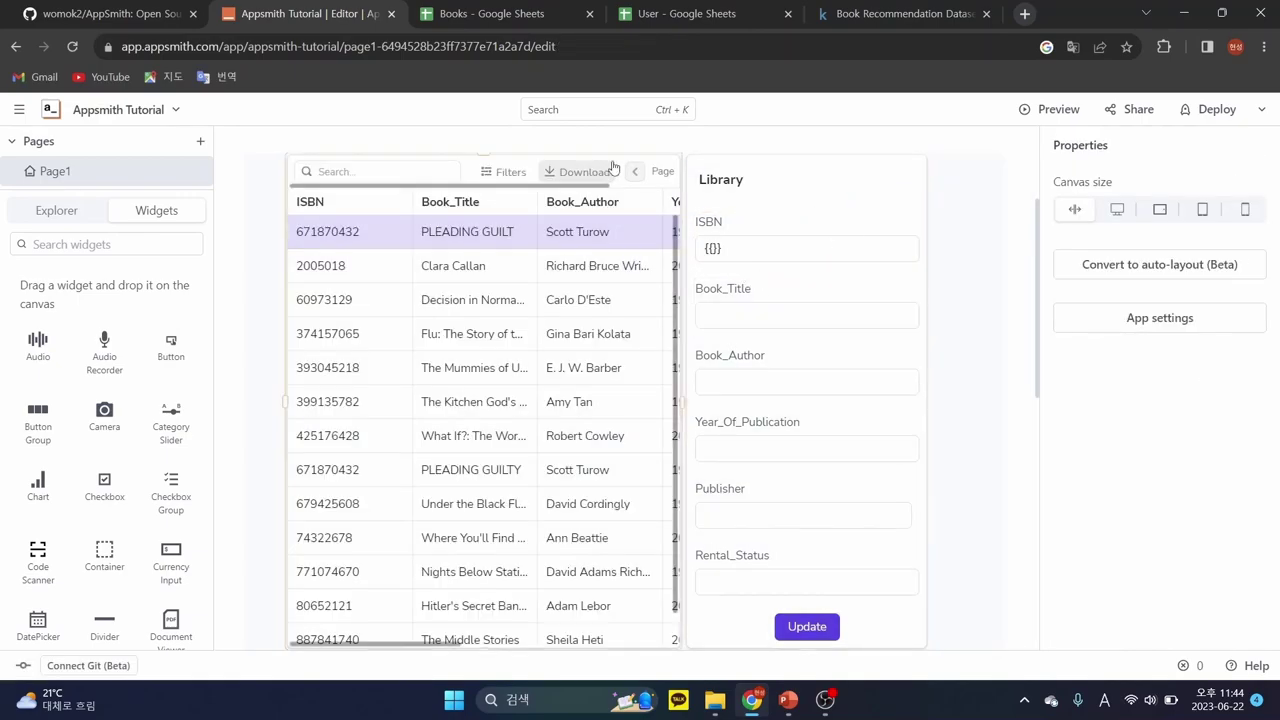
scroll(620, 300, up, 1)
click(651, 264)
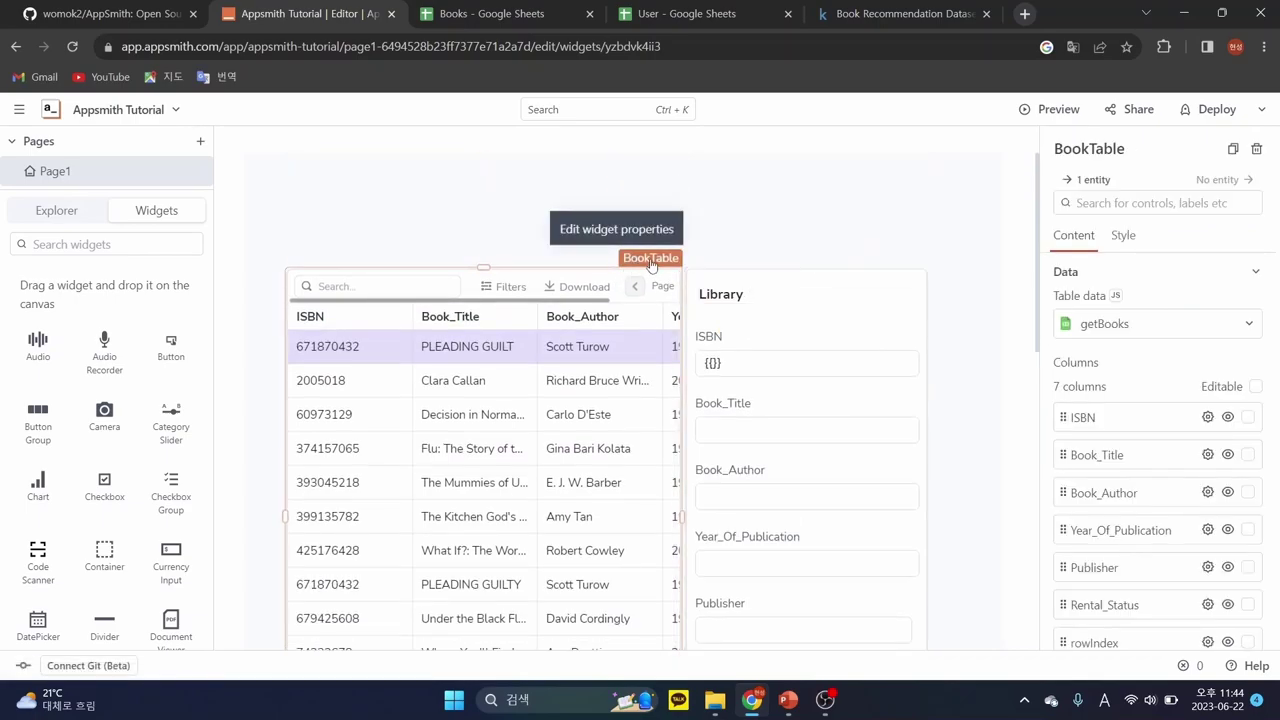
click(887, 364)
text({{BookTable)
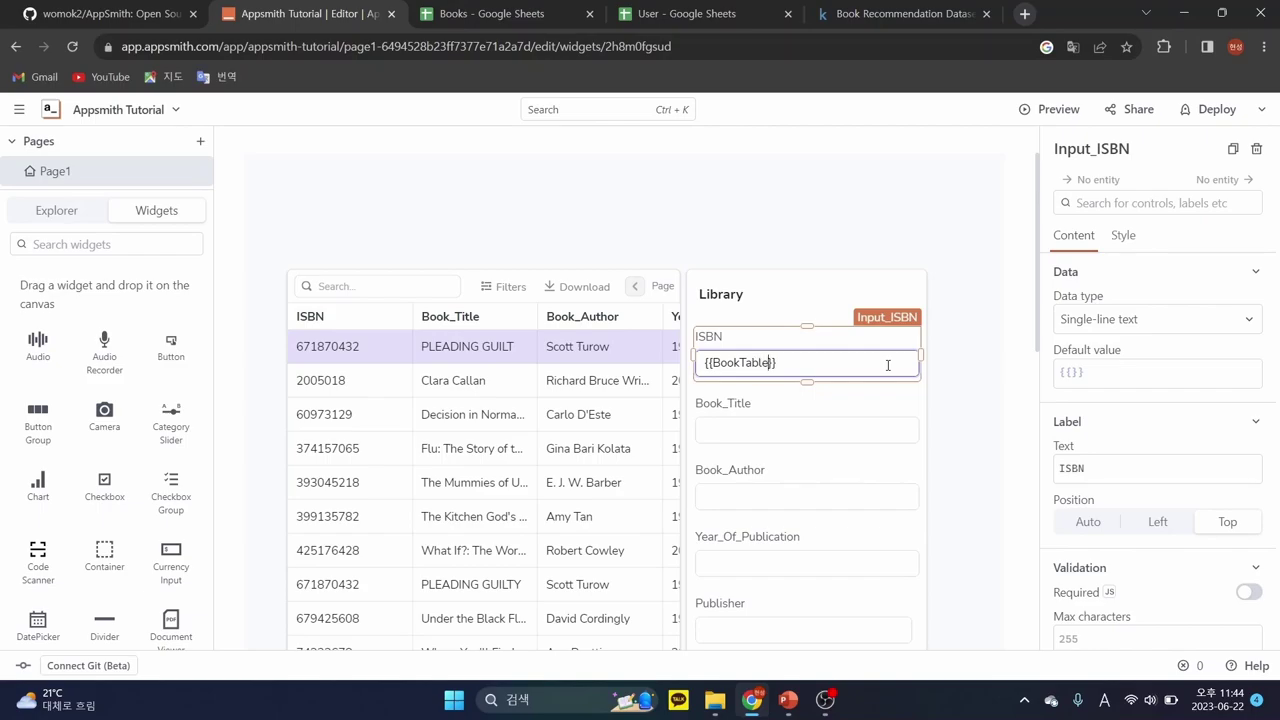
key(BackSpace)
key(BackSpace)
key(BackSpace)
key(BackSpace)
key(BackSpace)
key(BackSpace)
key(BackSpace)
key(BackSpace)
key(BackSpace)
key(BackSpace)
key(BackSpace)
- Set the ISBN input's default value to {{BookTable.selectedRow.ISBN}}
click(1206, 374)
text({{Boo)
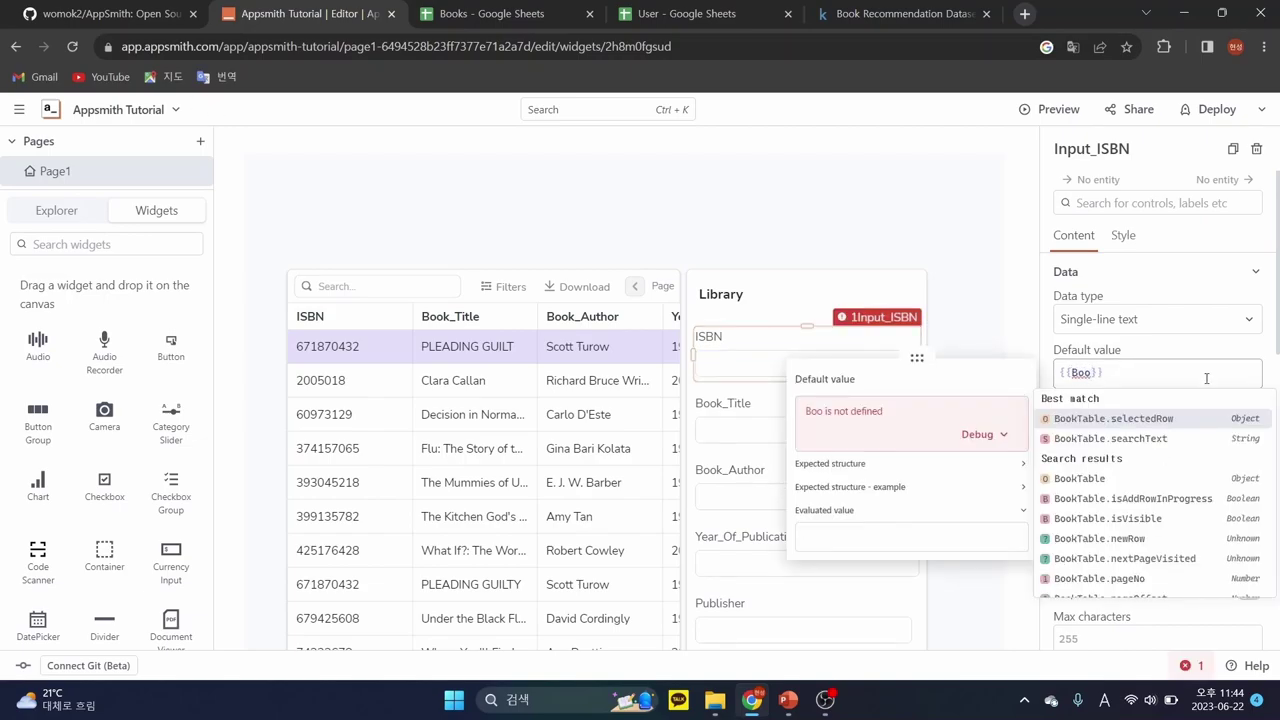
key(Return)
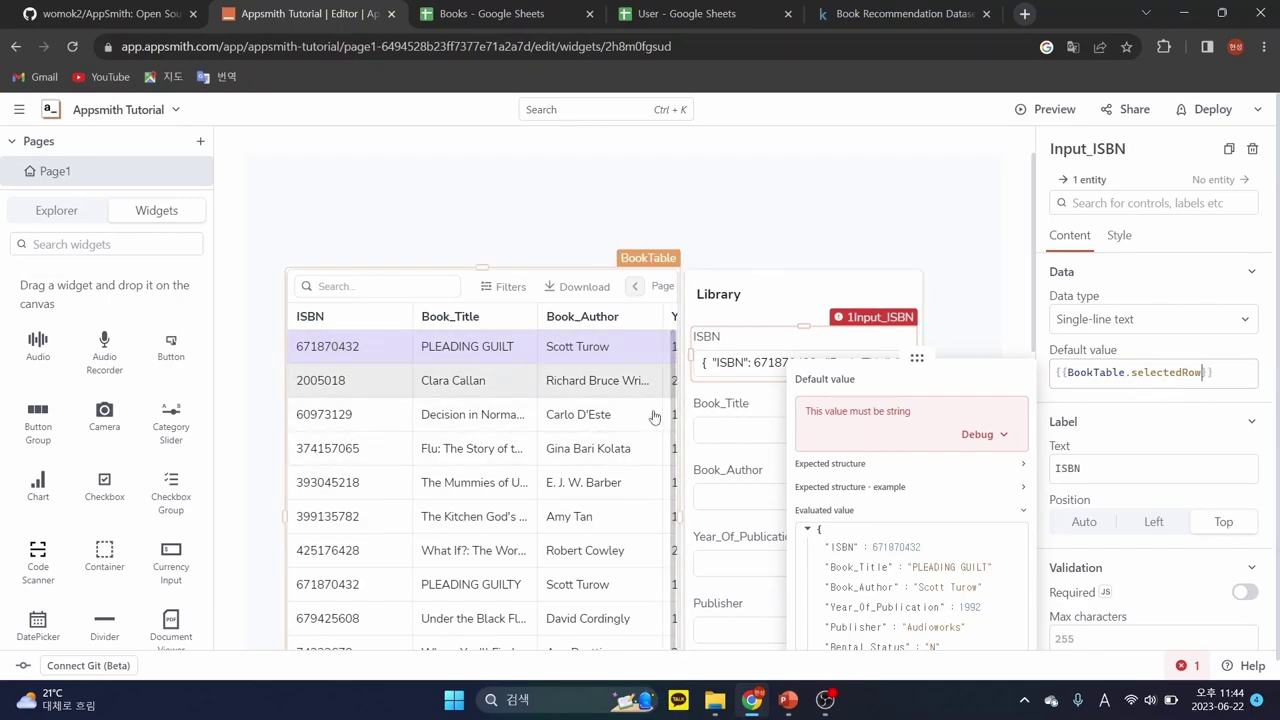
text(.)
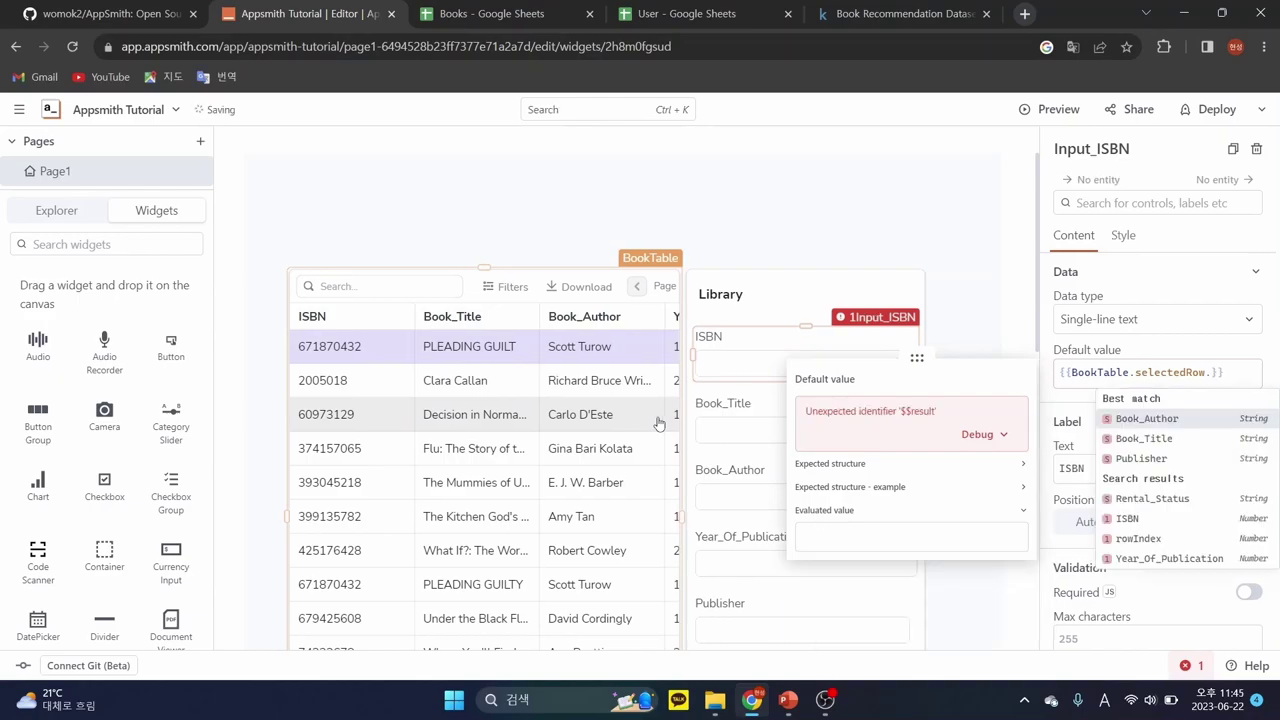
key(Up)
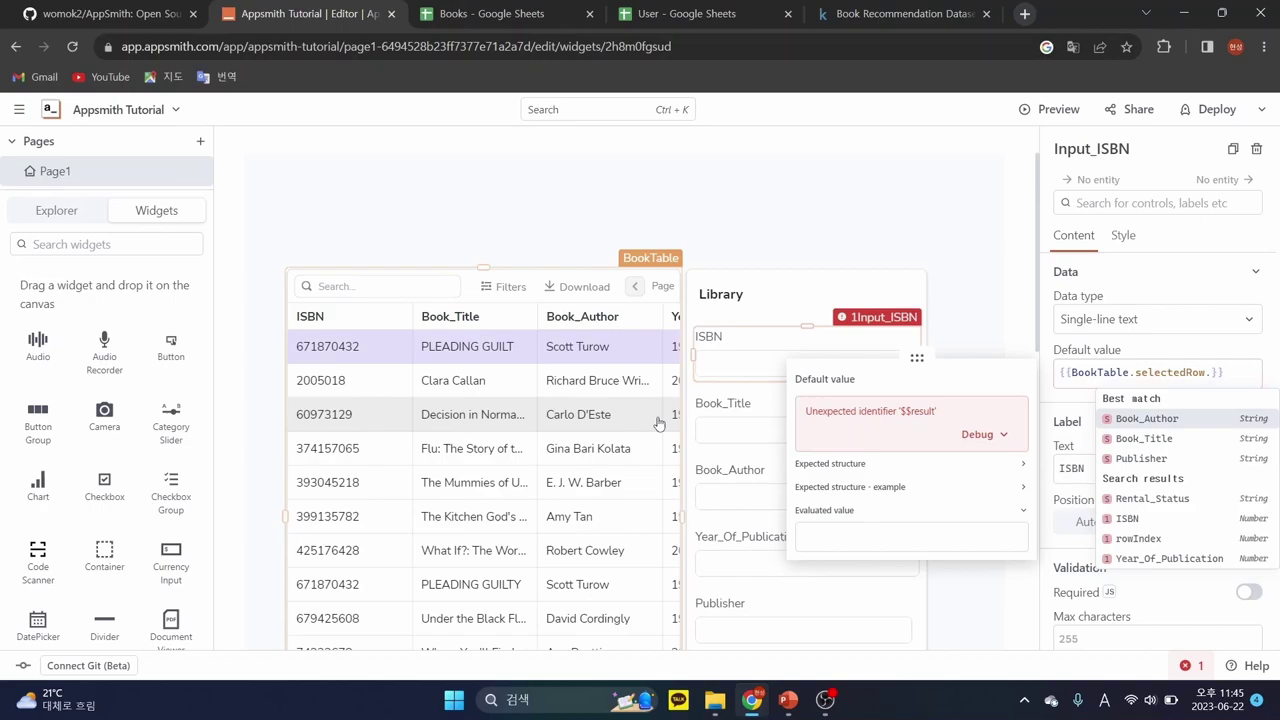
key(Down)
key(Down)
key(Down)
key(Down)
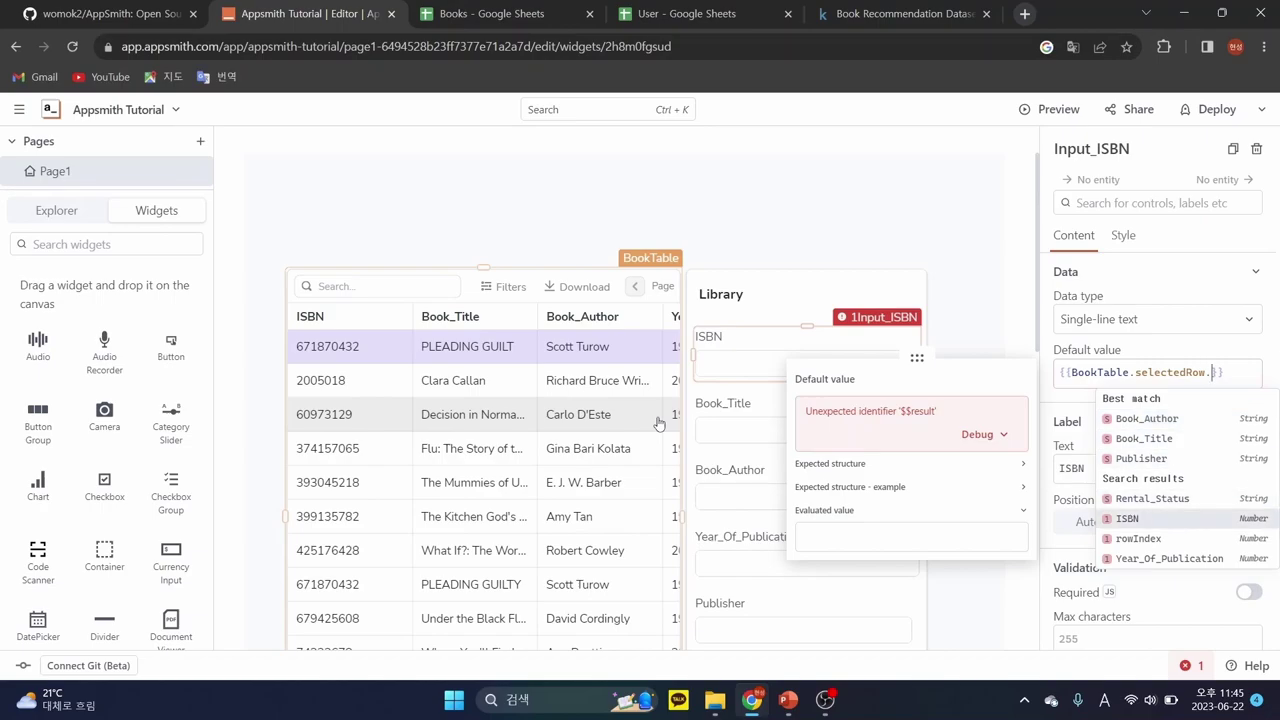
key(Return)
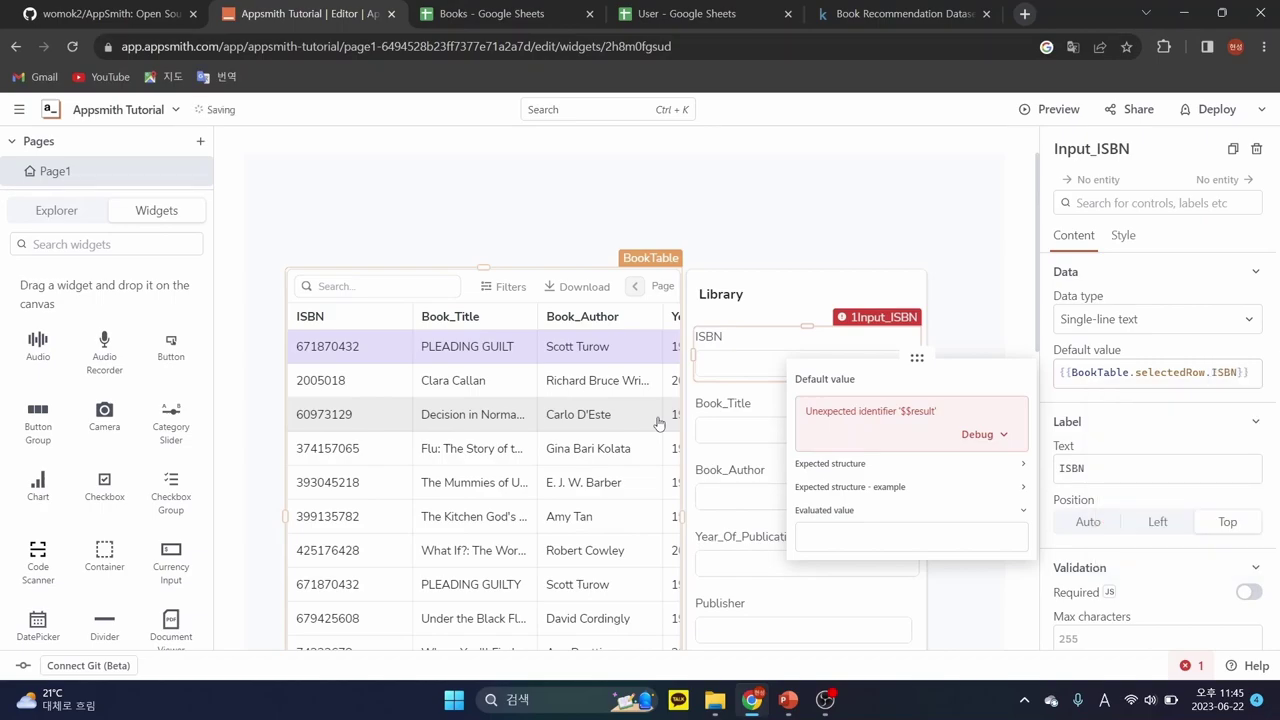
click(1225, 426)
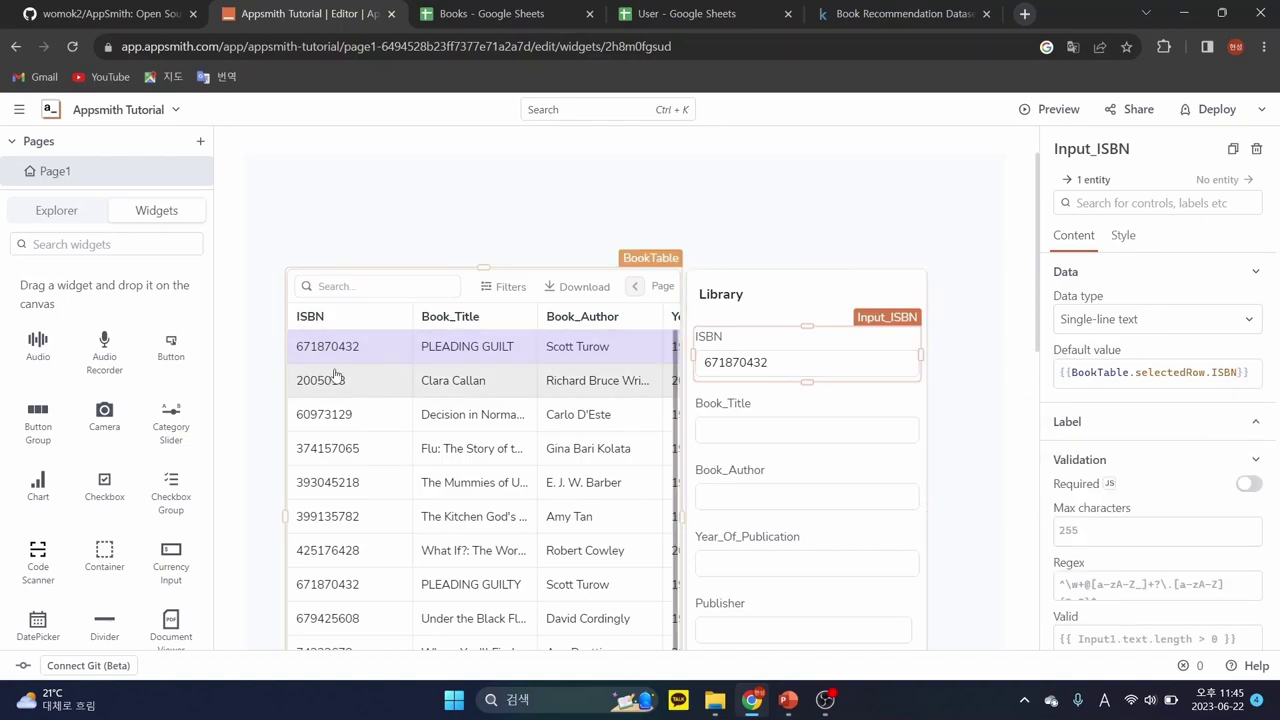
- Select the second and third table rows to check the ISBN input against the selected book
click(360, 384)
scroll(720, 291, down, 1)
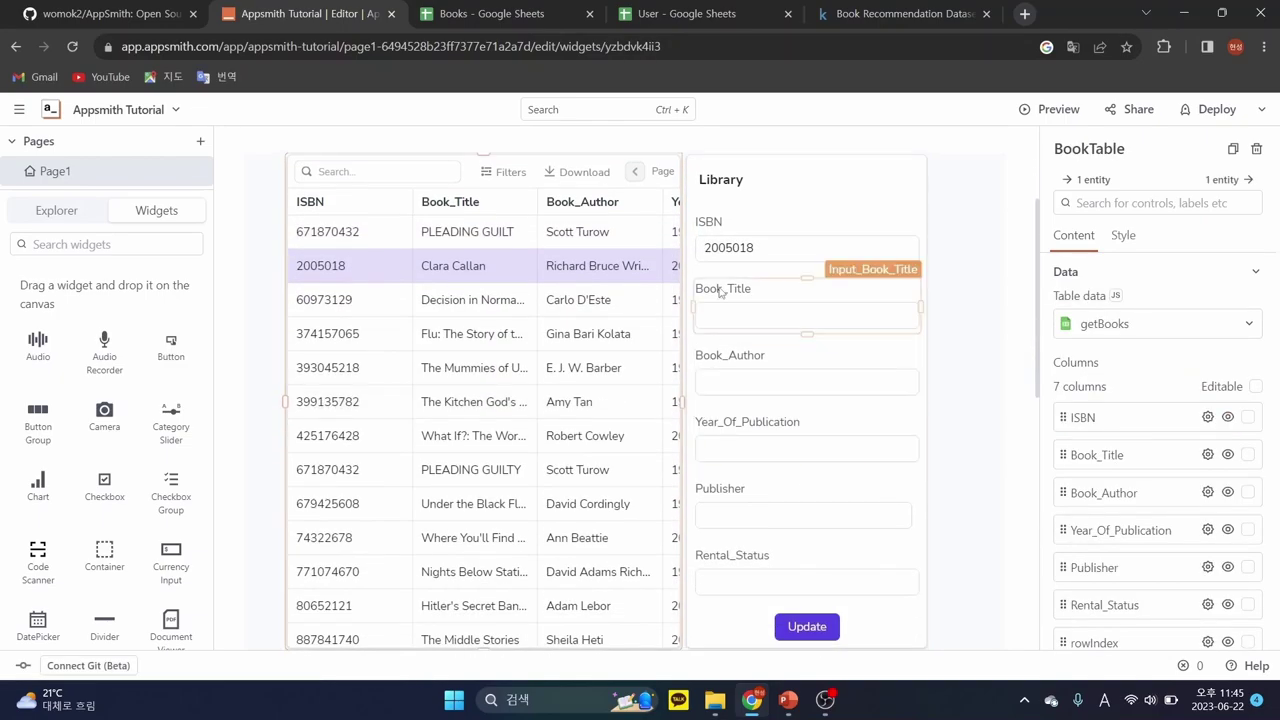
click(772, 250)
click(447, 303)
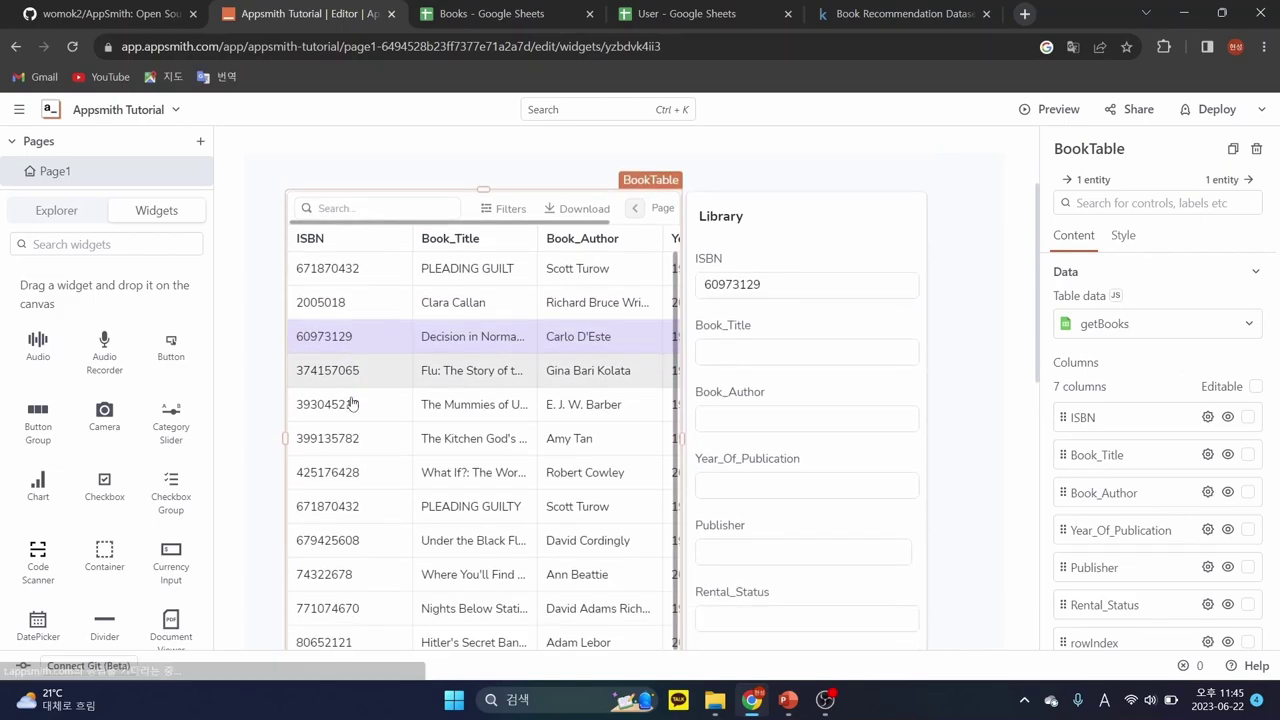
- Reuse the ISBN input's binding as the Book_Title input's default value, changing it to {{BookTable.selectedRow.Book_Title}}
click(806, 315)
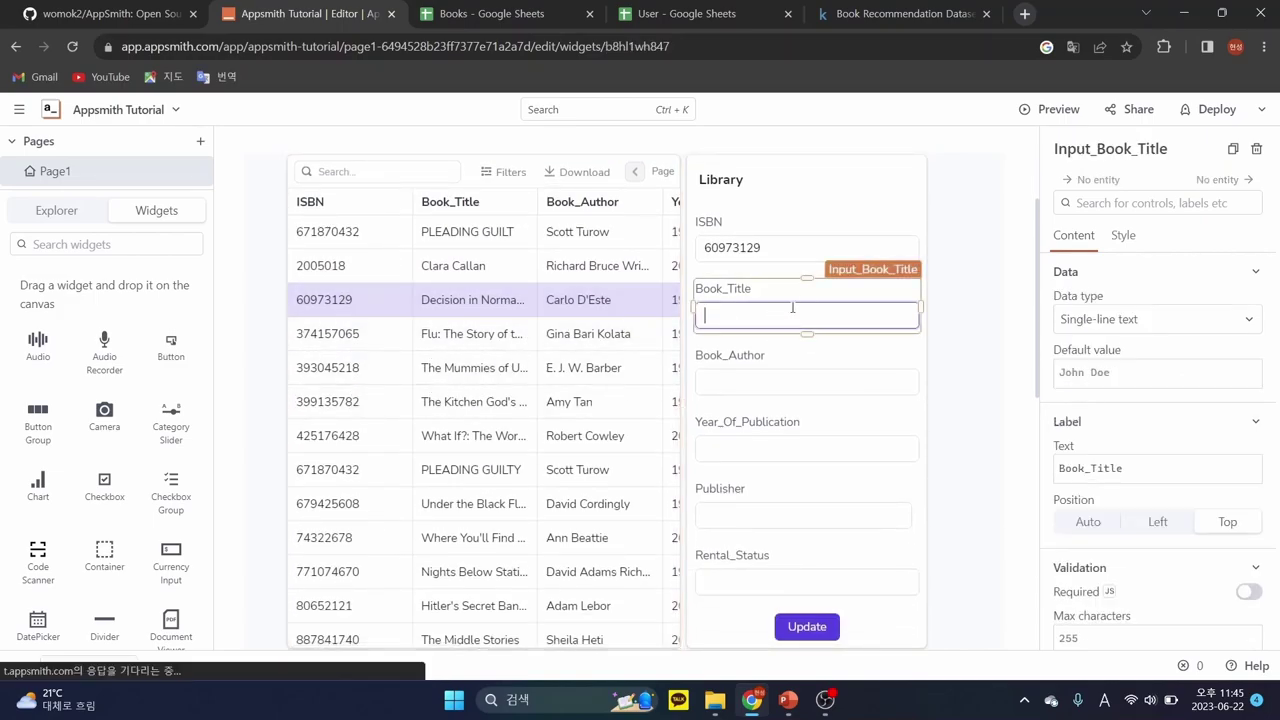
click(840, 342)
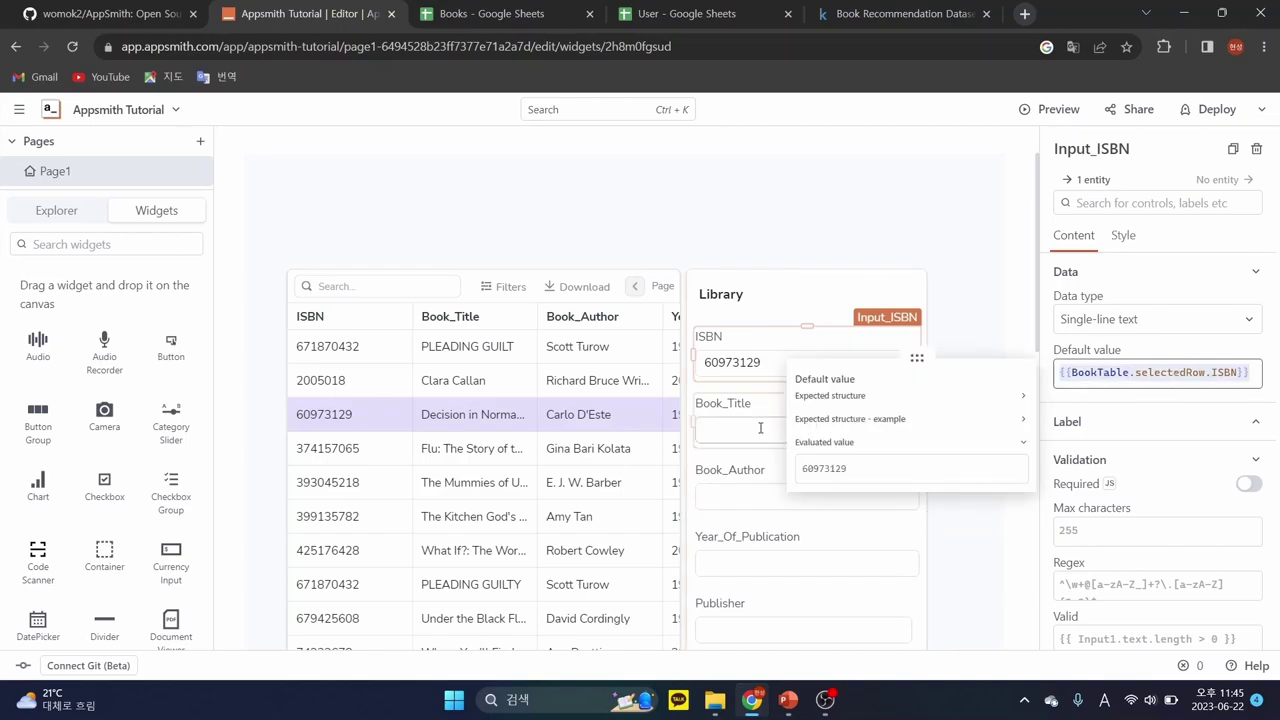
click(812, 428)
click(1235, 378)
text({{BookTable.selectedRow.ISBN}})
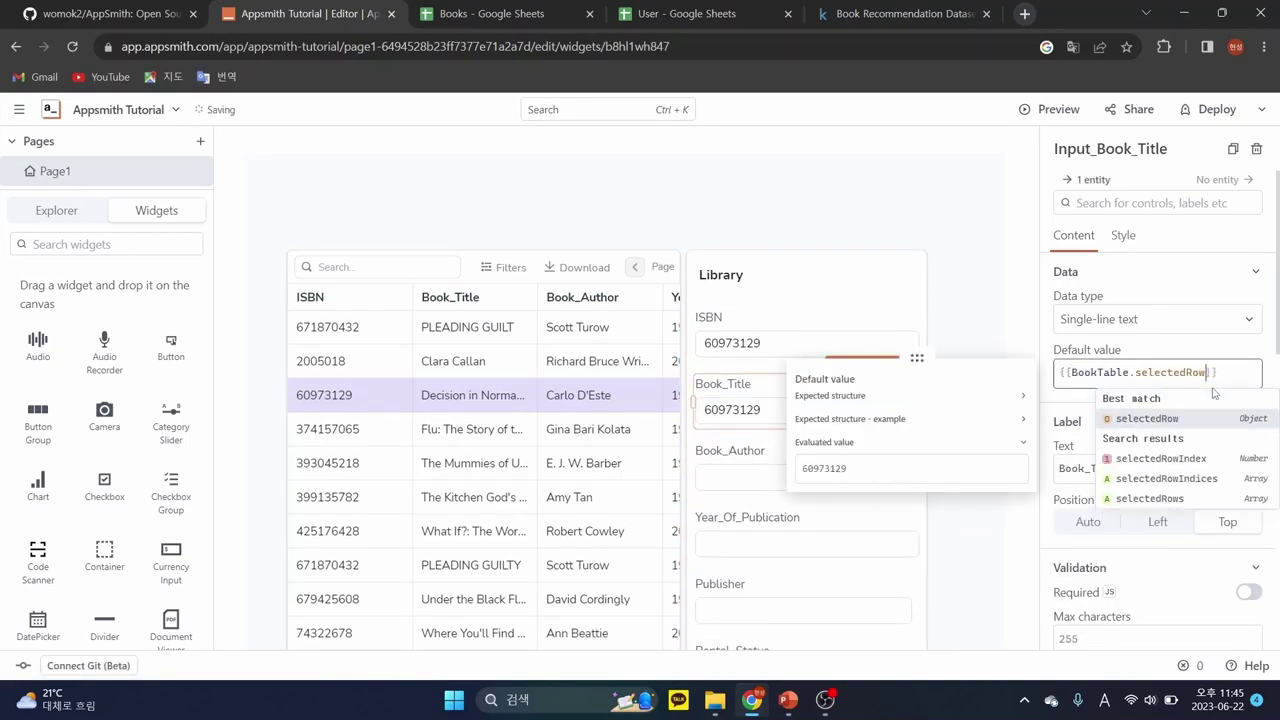
key(ctrl+a)
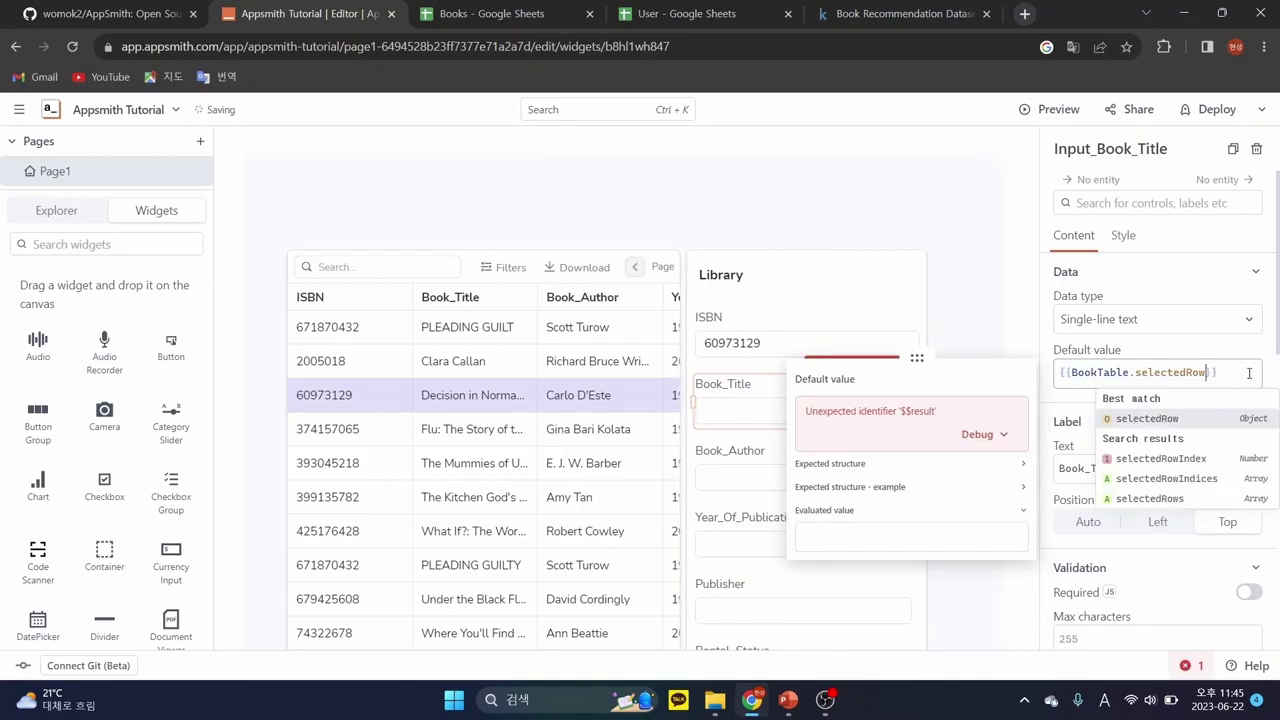
key(Down)
key(Return)
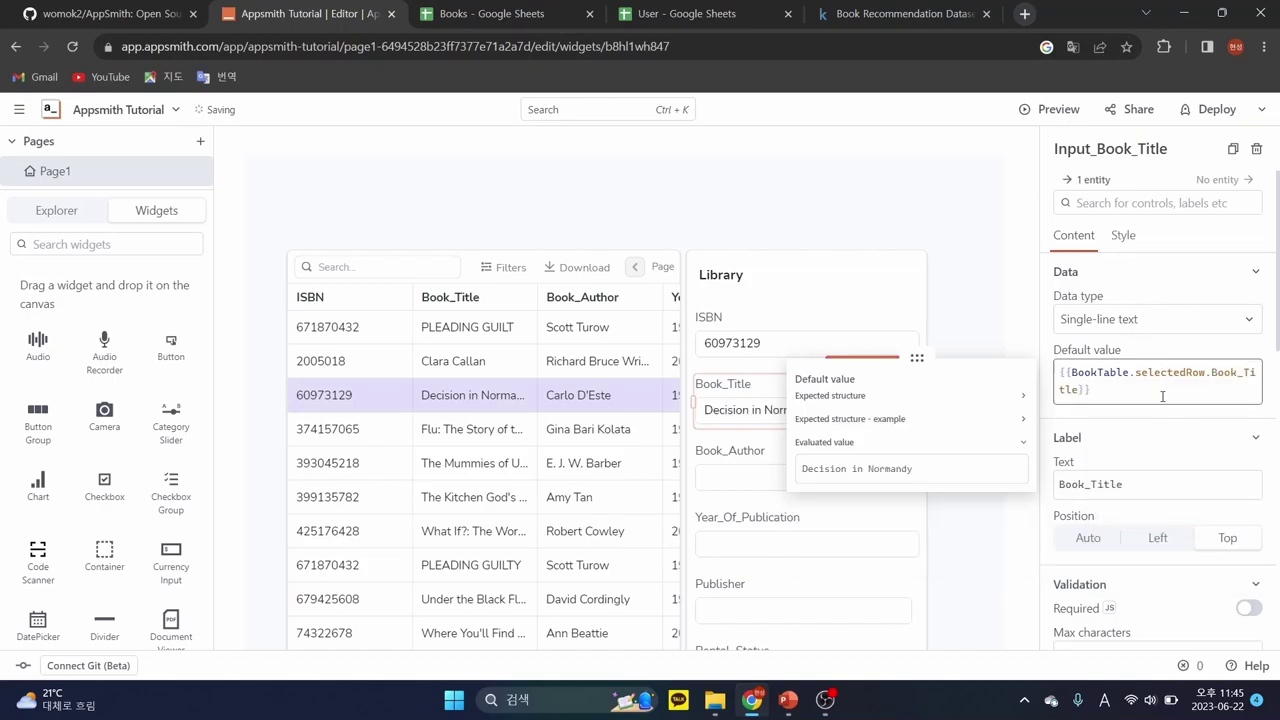
- Set the Book_Author input's default value to {{BookTable.selectedRow.Book_Author}}
click(780, 477)
click(1160, 372)
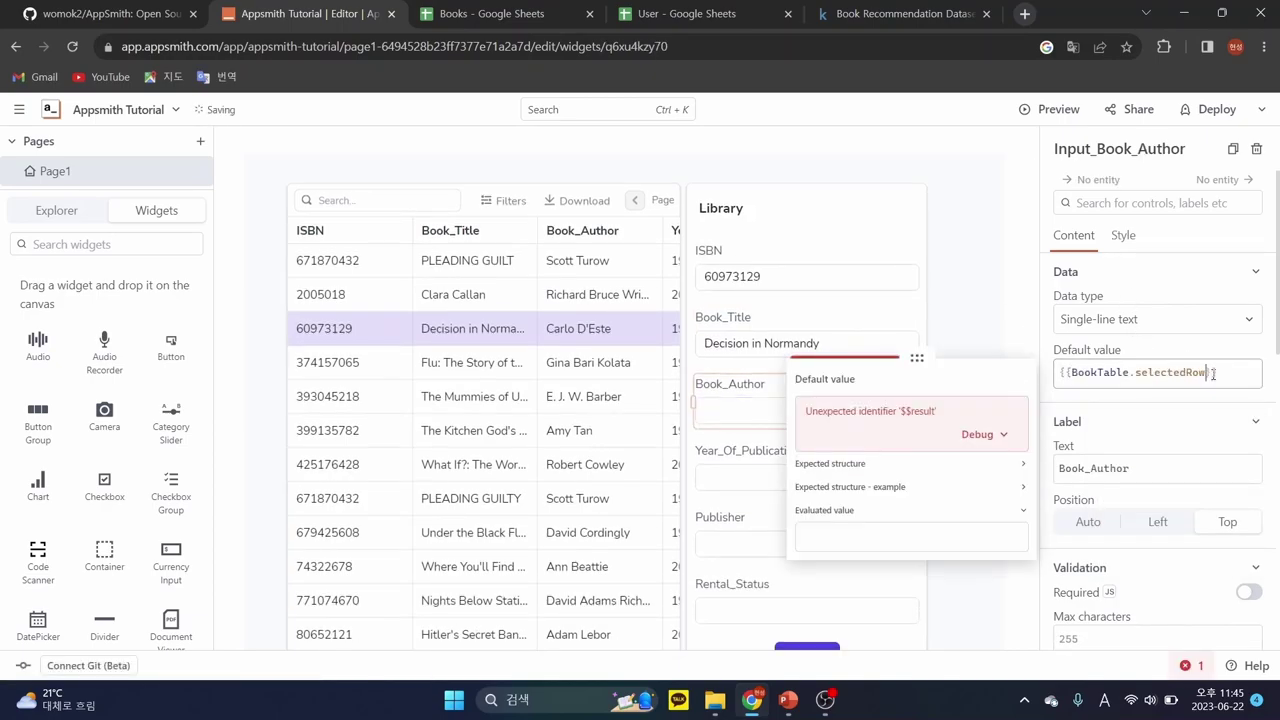
key(Down)
key(Up)
key(Return)
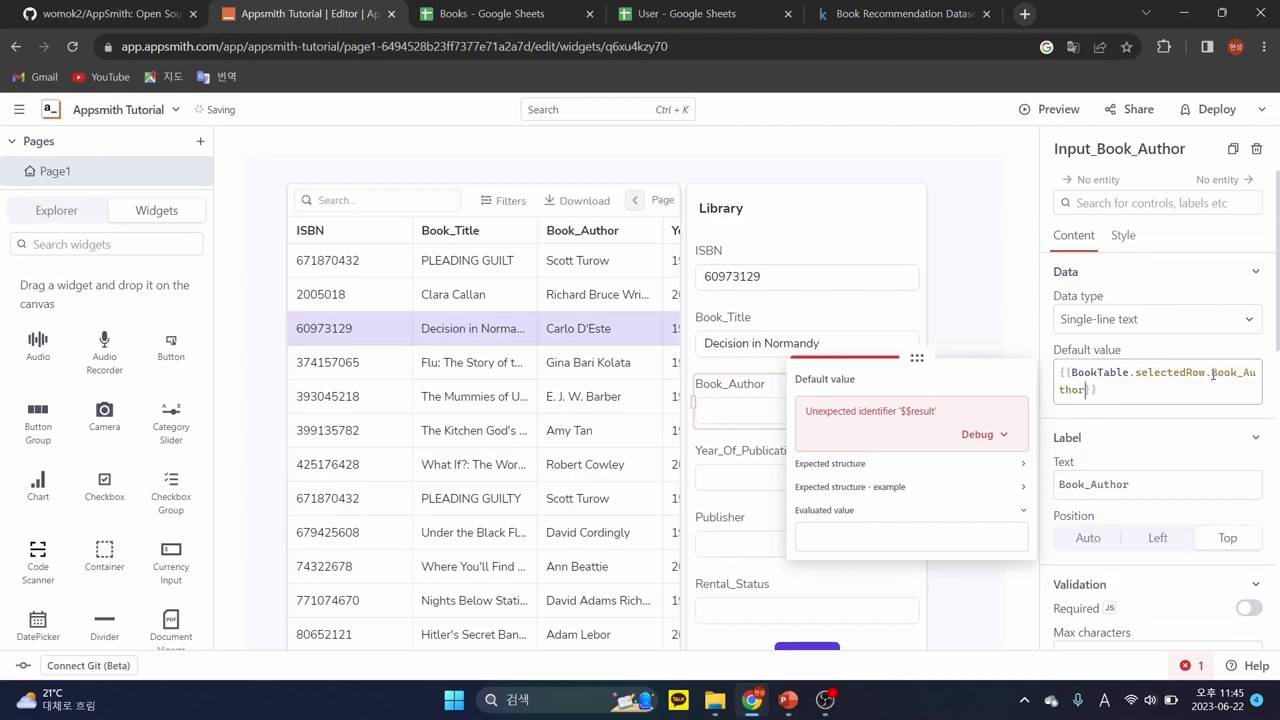
- Set the Year_Of_Publication input's default value to {{BookTable.selectedRow.Year_Of_Publication}}
click(752, 484)
scroll(752, 484, down, 1)
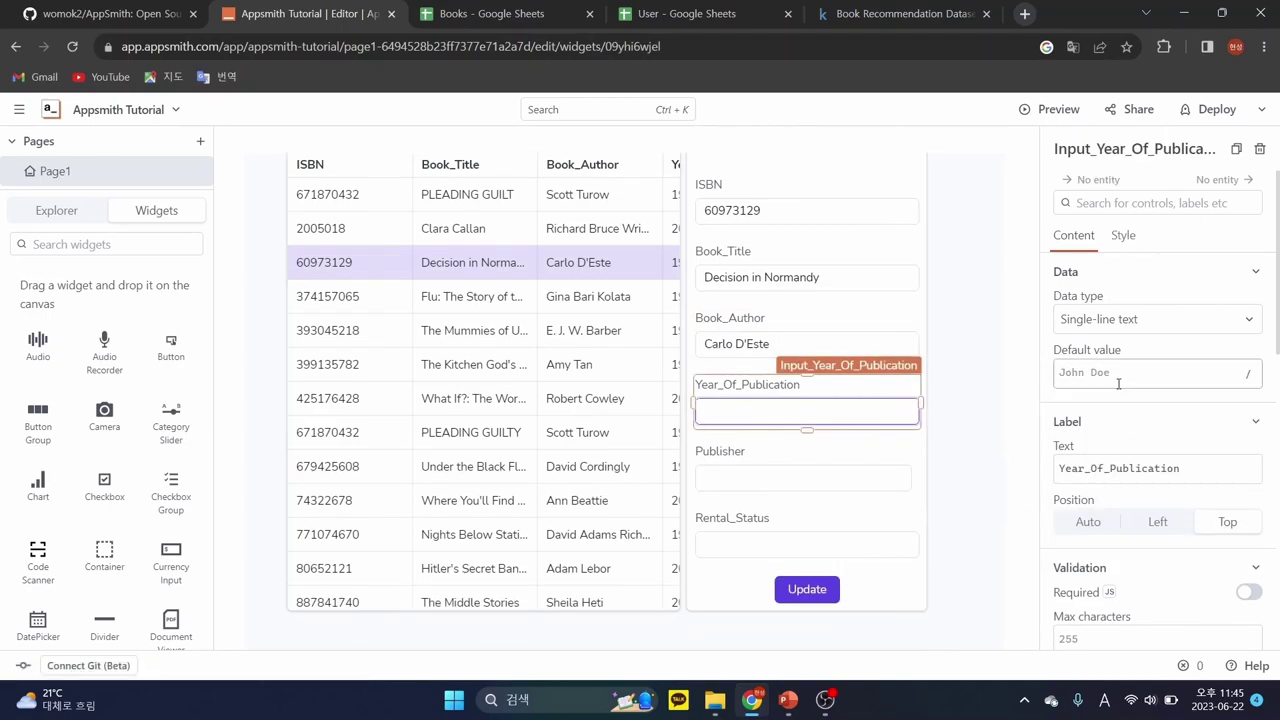
click(1118, 372)
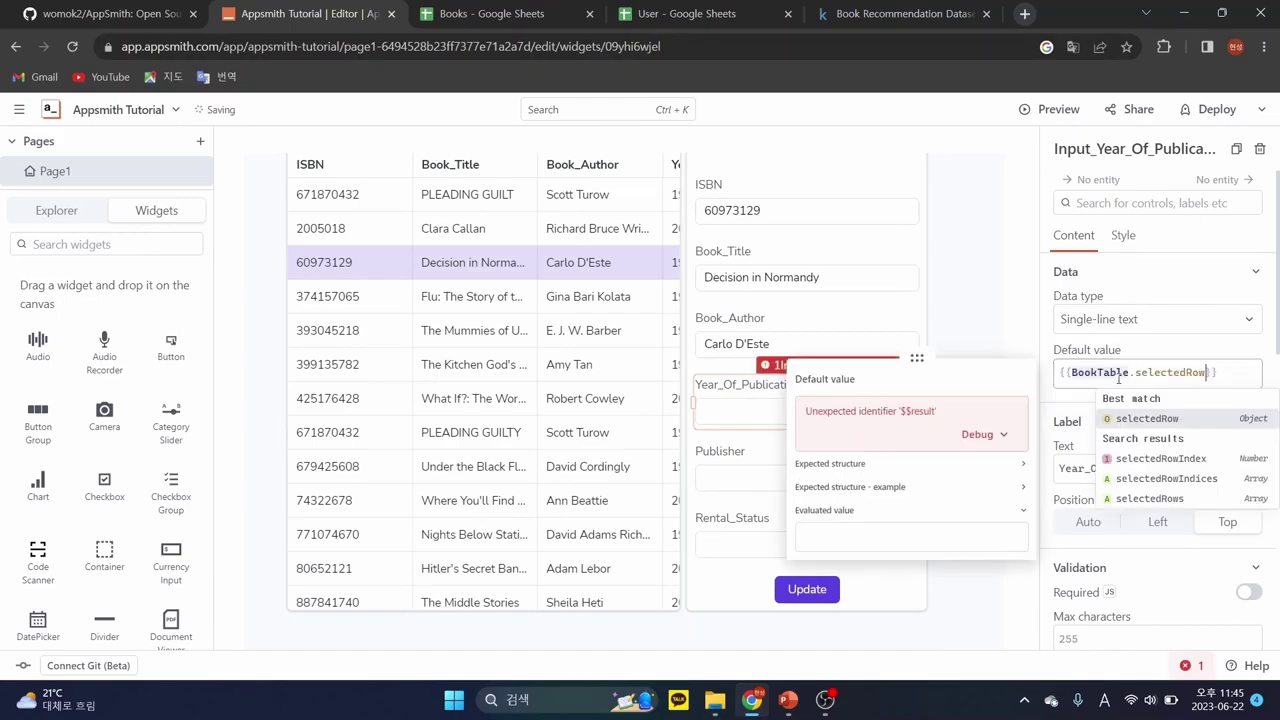
key(Down)
key(Down)
key(Down)
key(Down)
key(Down)
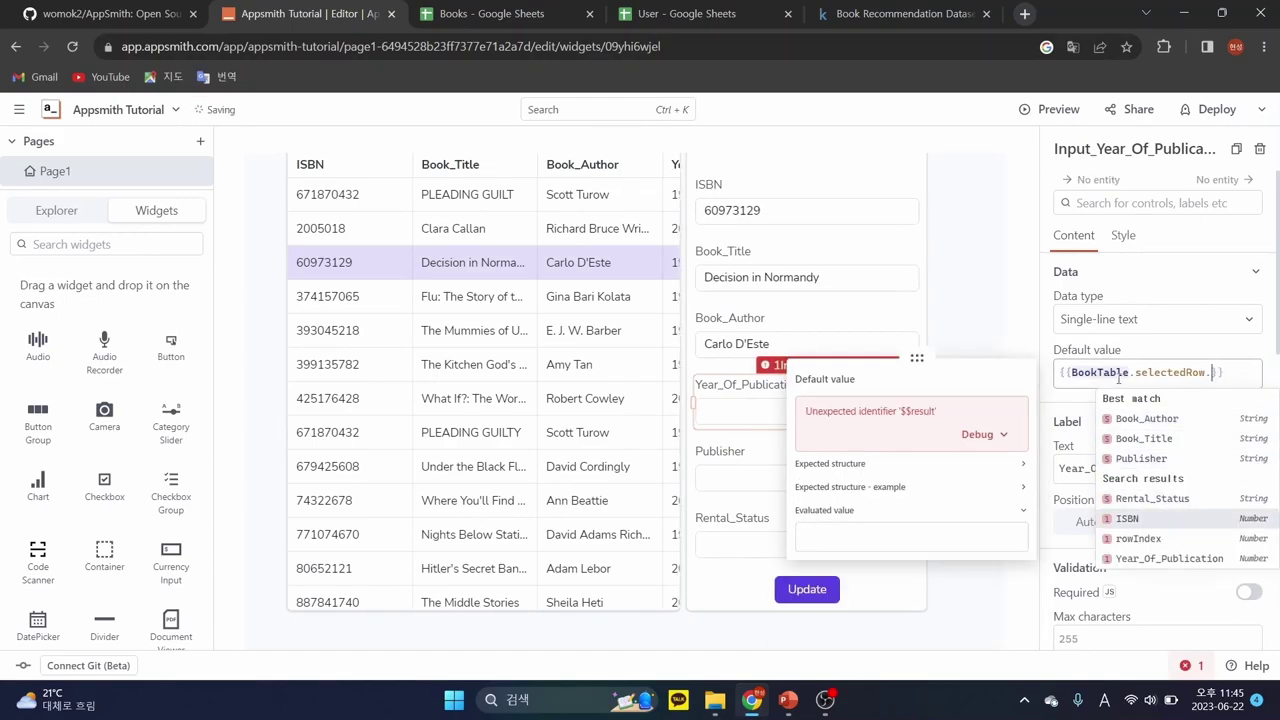
key(Return)
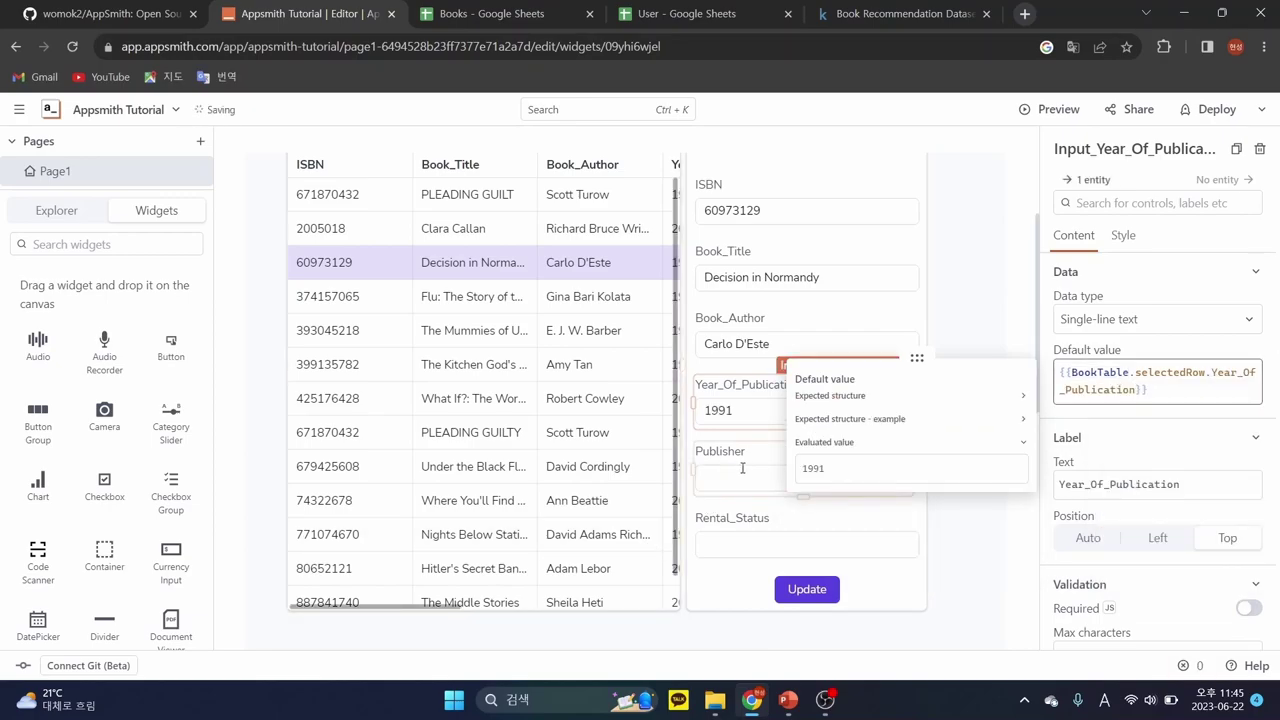
- Set the Publisher input's default value to {{BookTable.selectedRow.Publisher}}
key(Tab)
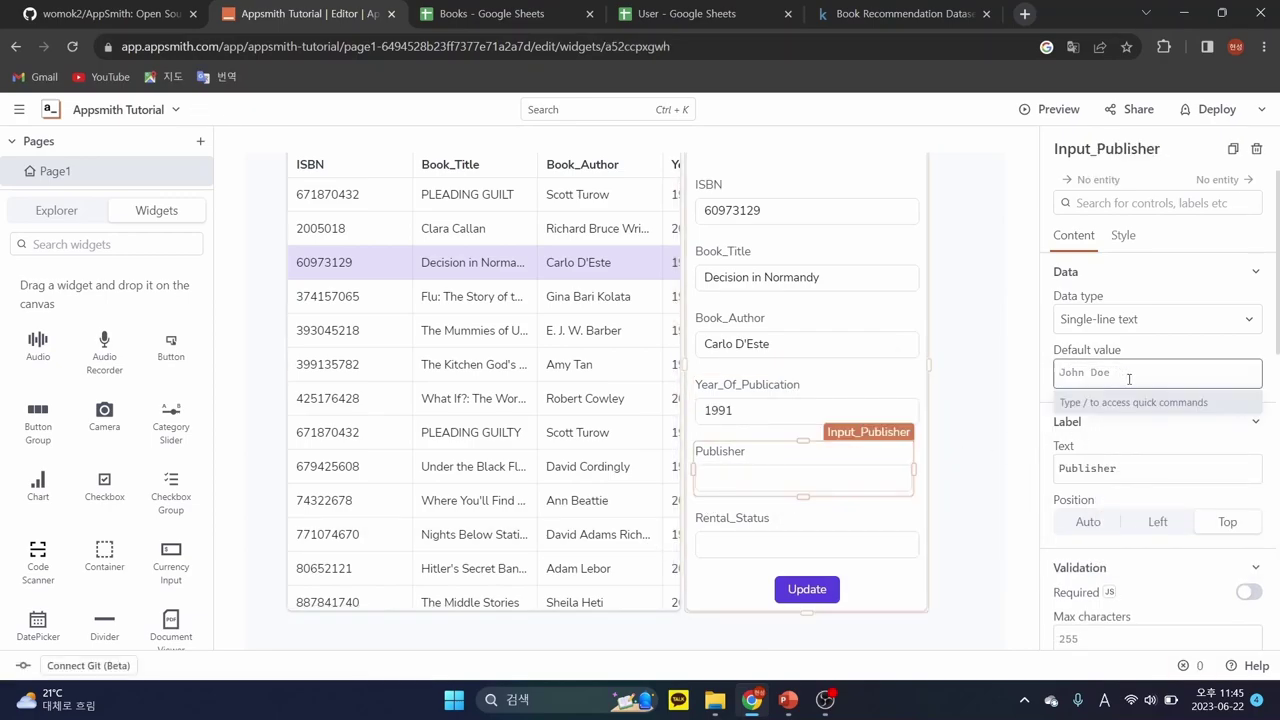
key(Left)
key(Left)
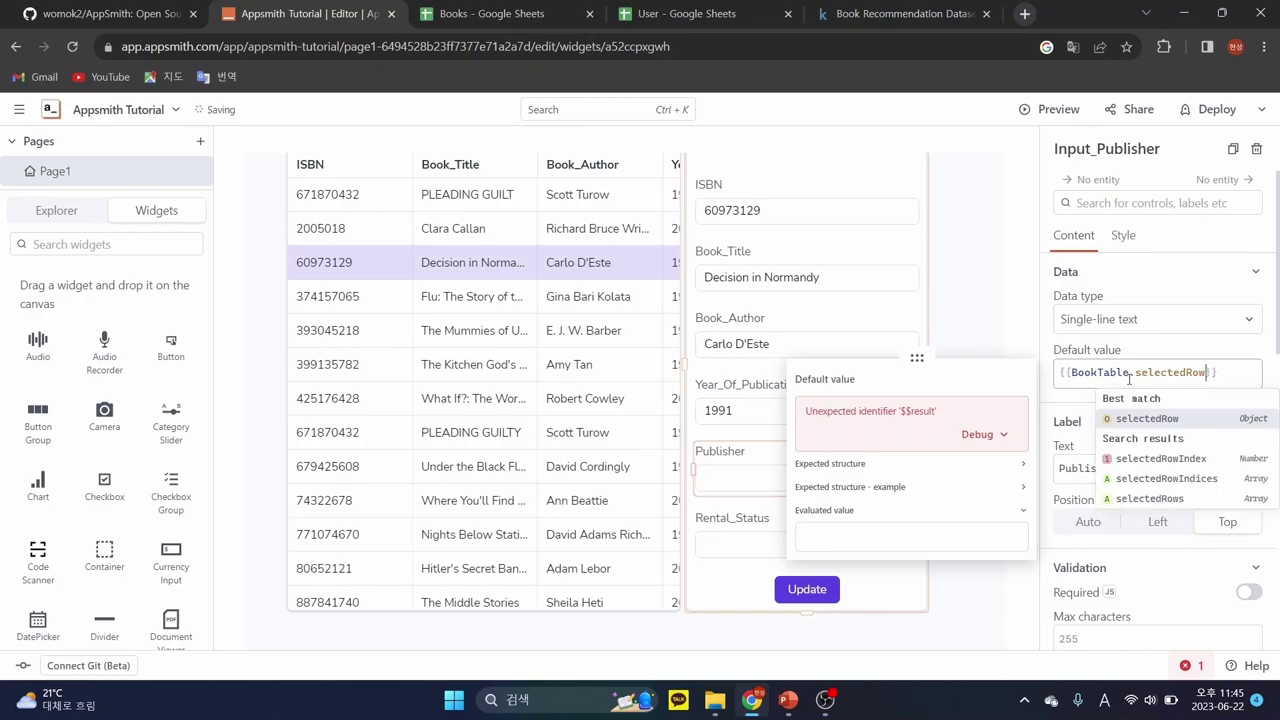
key(BackSpace)
text(.)
key(Down)
key(Down)
key(Down)
key(Down)
key(Down)
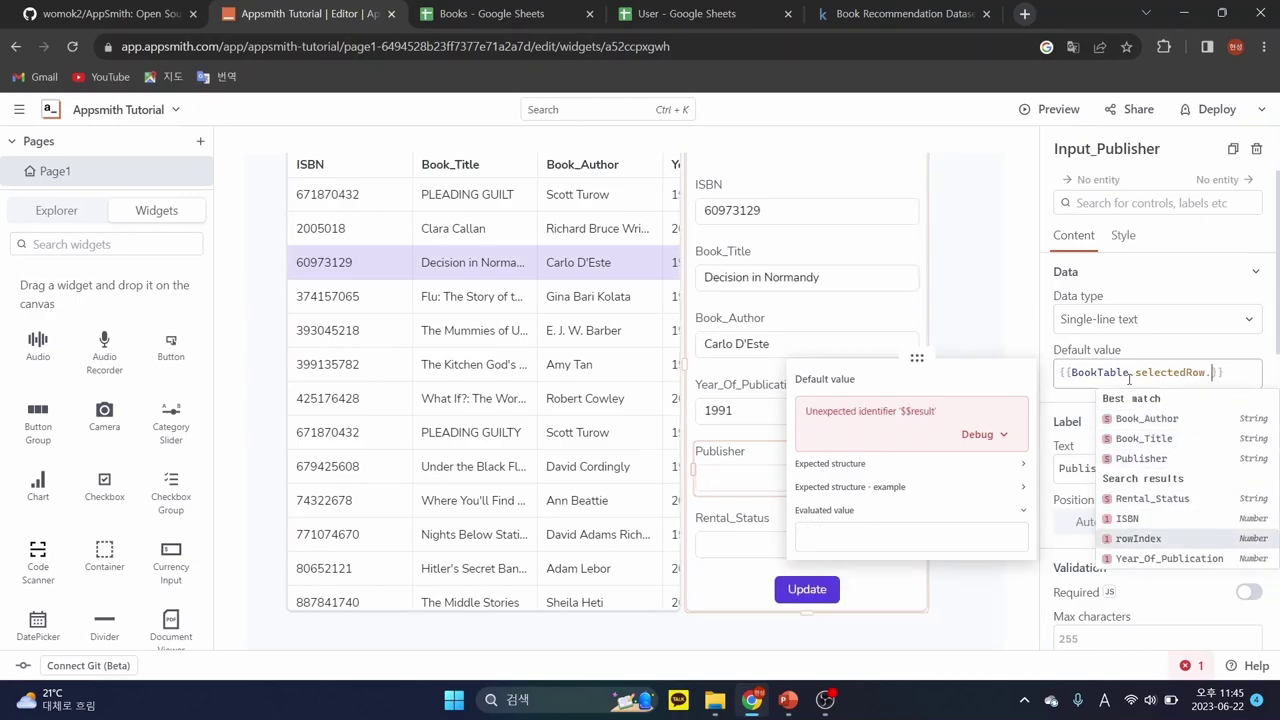
key(Up)
key(Up)
key(Up)
key(Up)
key(Down)
key(Return)
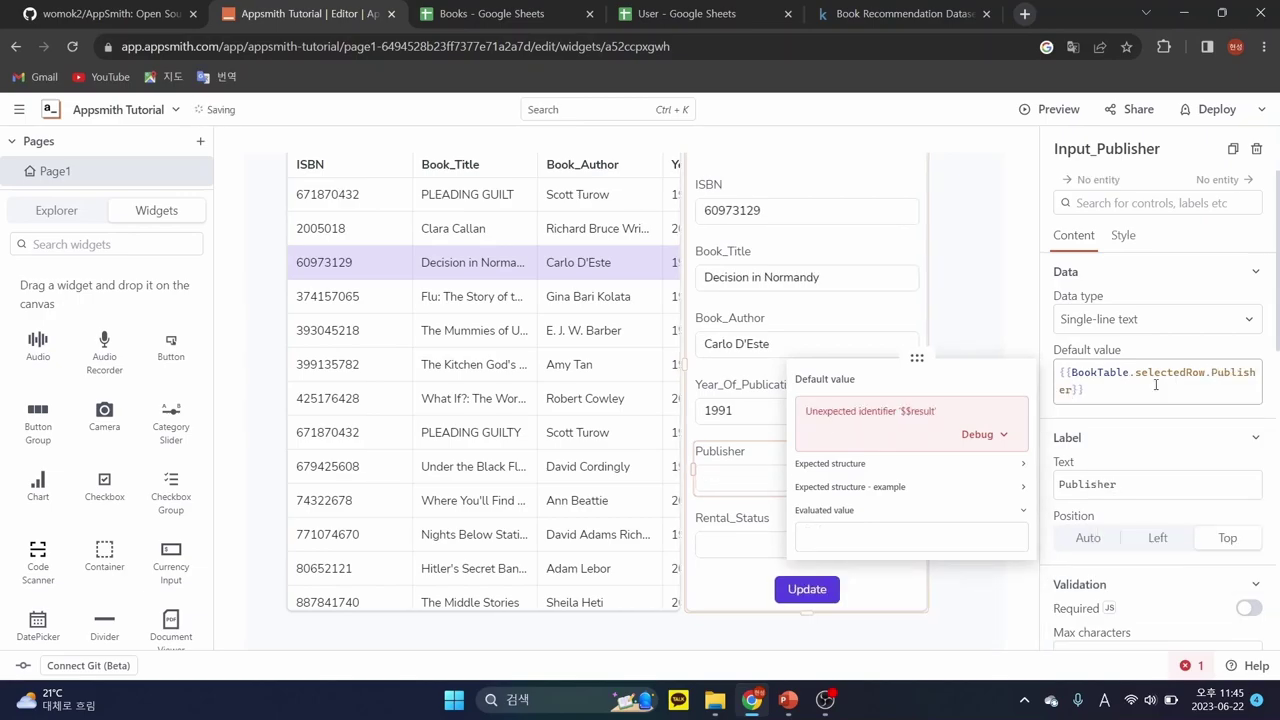
- Set the Rental_Status input's default value to {{BookTable.selectedRow.Rental_Status}}
click(807, 545)
scroll(807, 480, down, 1)
click(1136, 372)
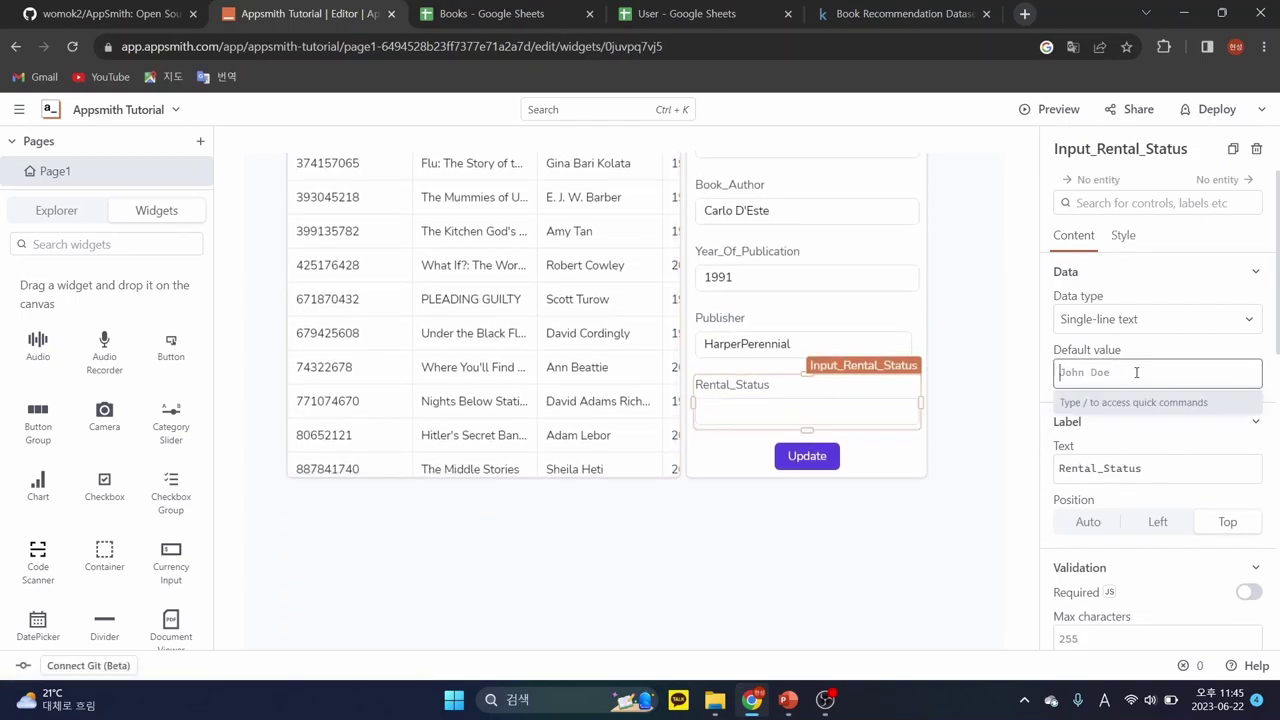
key(Left)
key(Left)
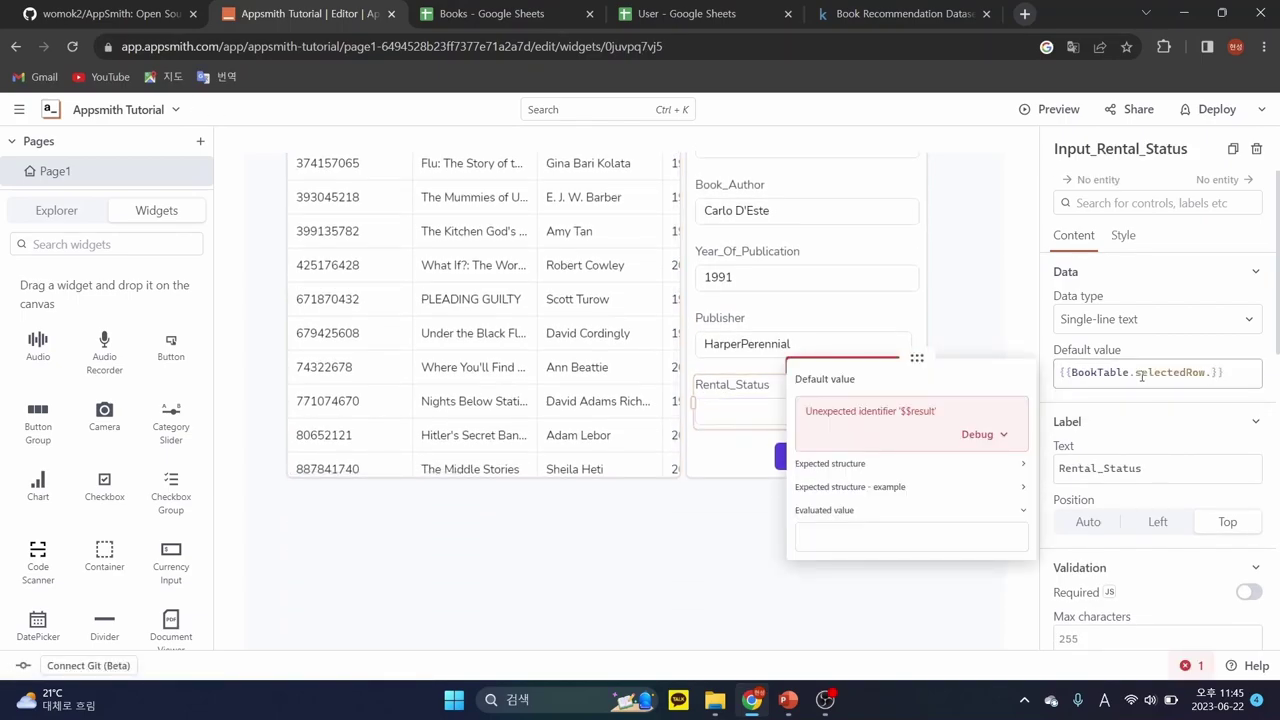
key(ctrl+space)
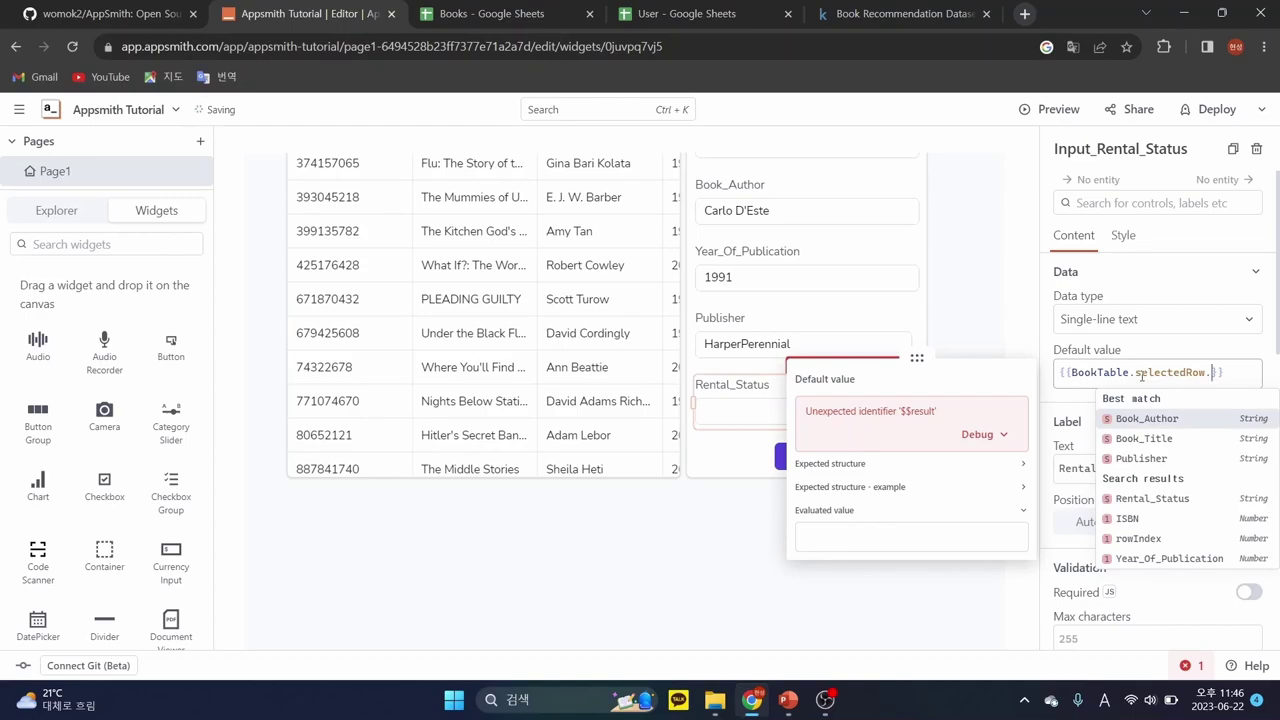
key(Down)
key(Down)
key(Down)
key(Down)
key(Up)
key(Return)
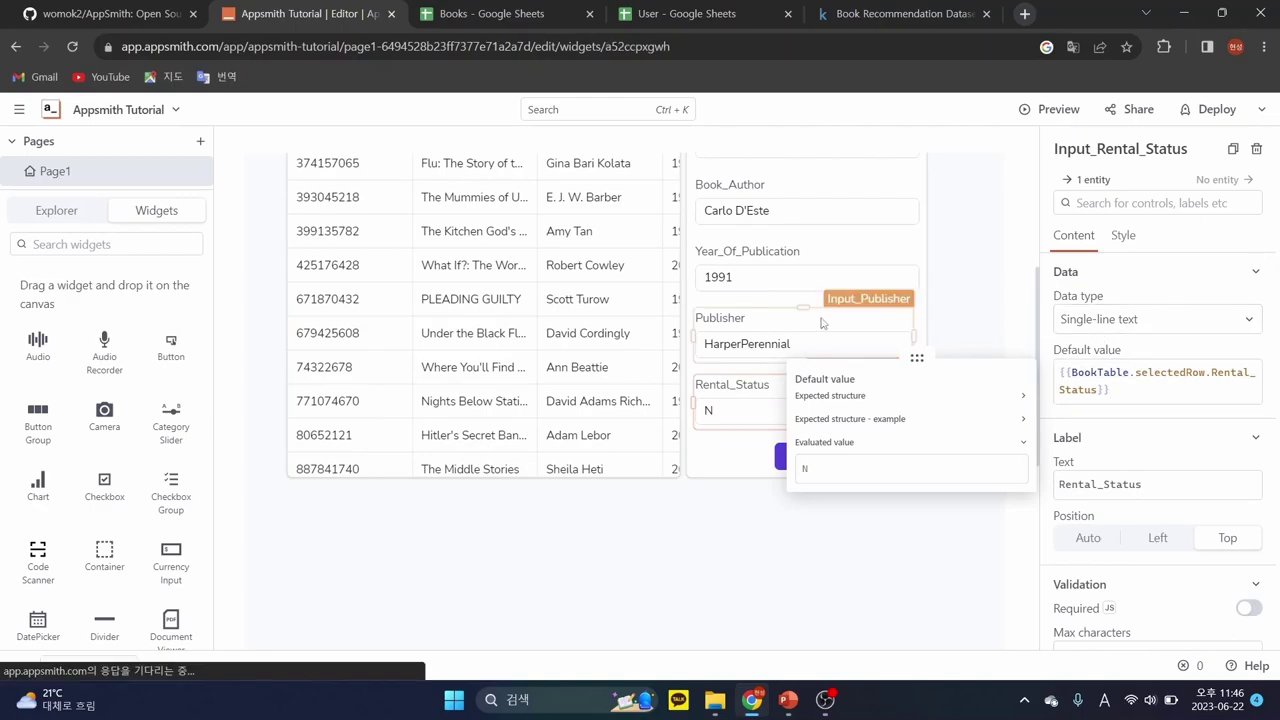
- Select several books in the table, ending with The Mummies of Urumchi, to check all the Library inputs against each selected row
click(800, 345)
scroll(535, 357, up, 3)
click(527, 337)
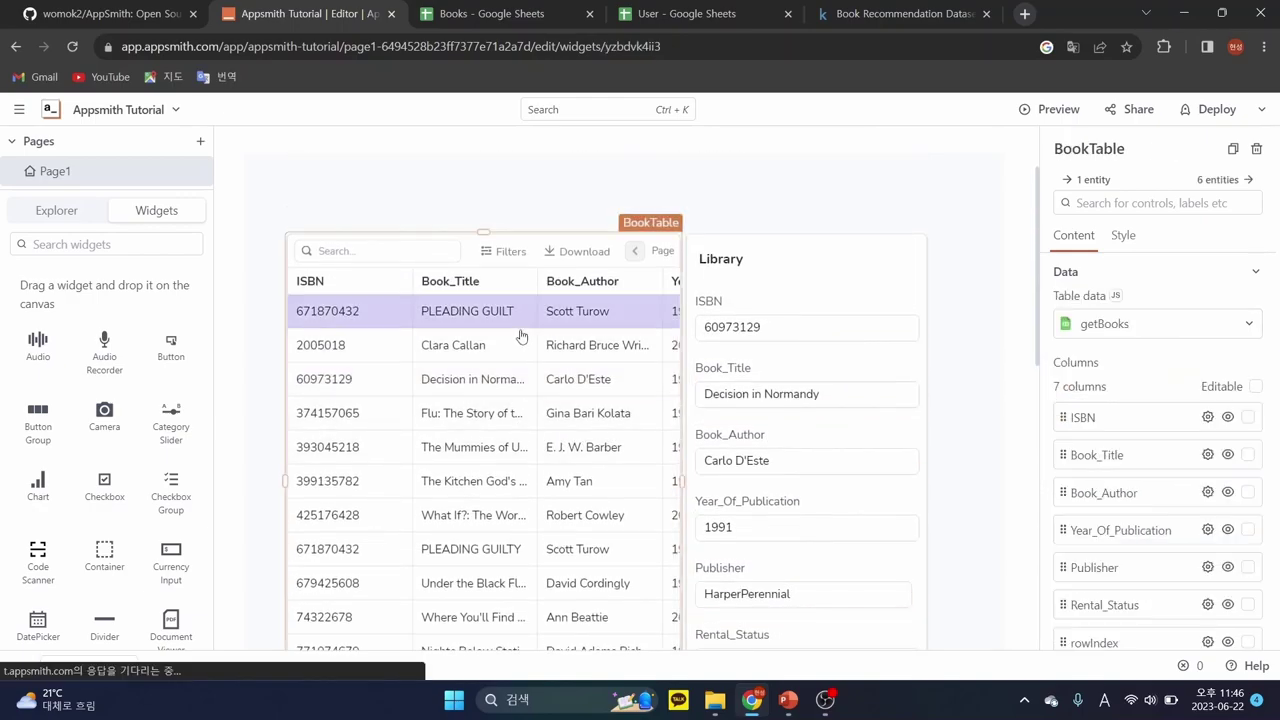
scroll(523, 334, down, 1)
click(480, 258)
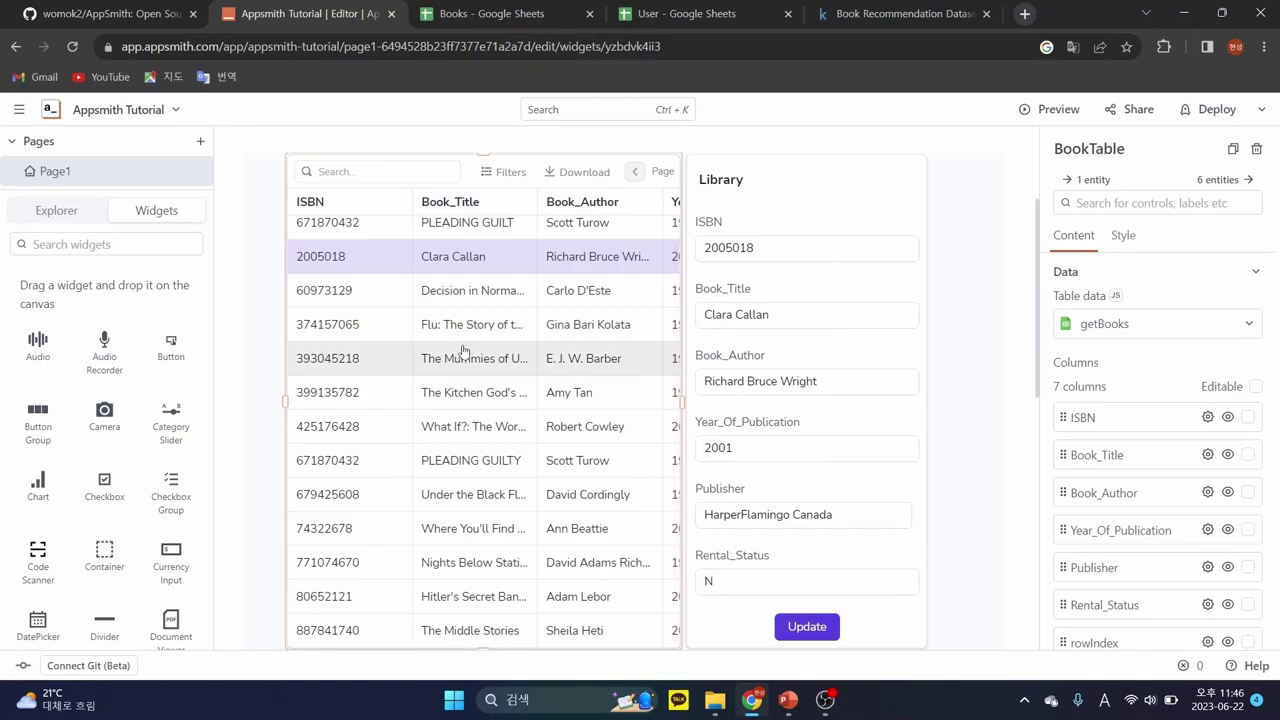
click(465, 357)
click(474, 291)
click(479, 424)
click(465, 466)
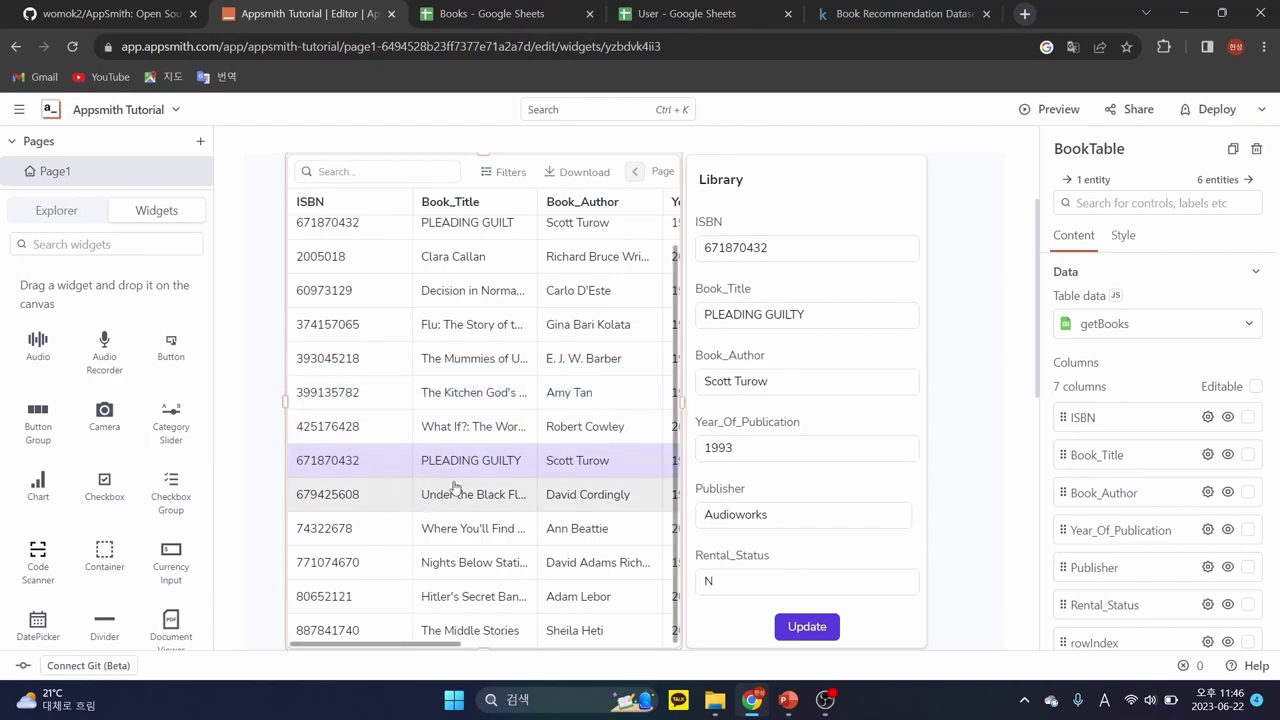
click(465, 358)
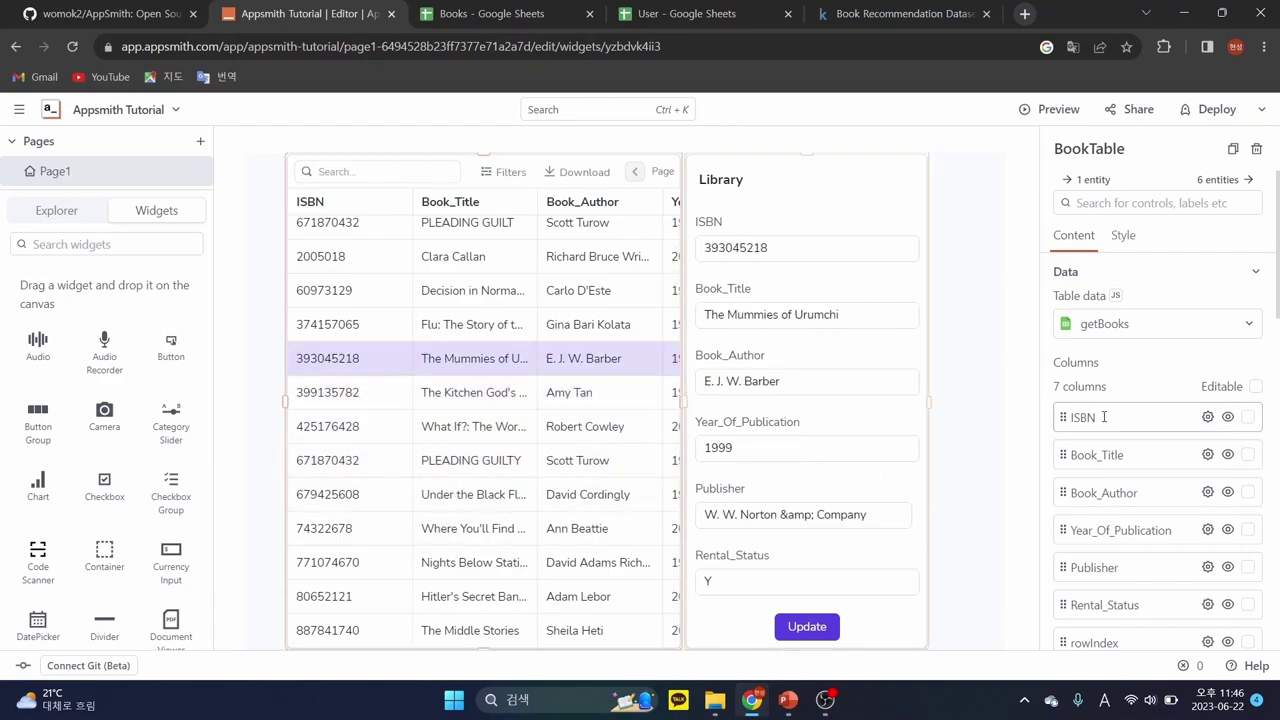
scroll(910, 340, up, 1)
scroll(880, 390, down, 3)
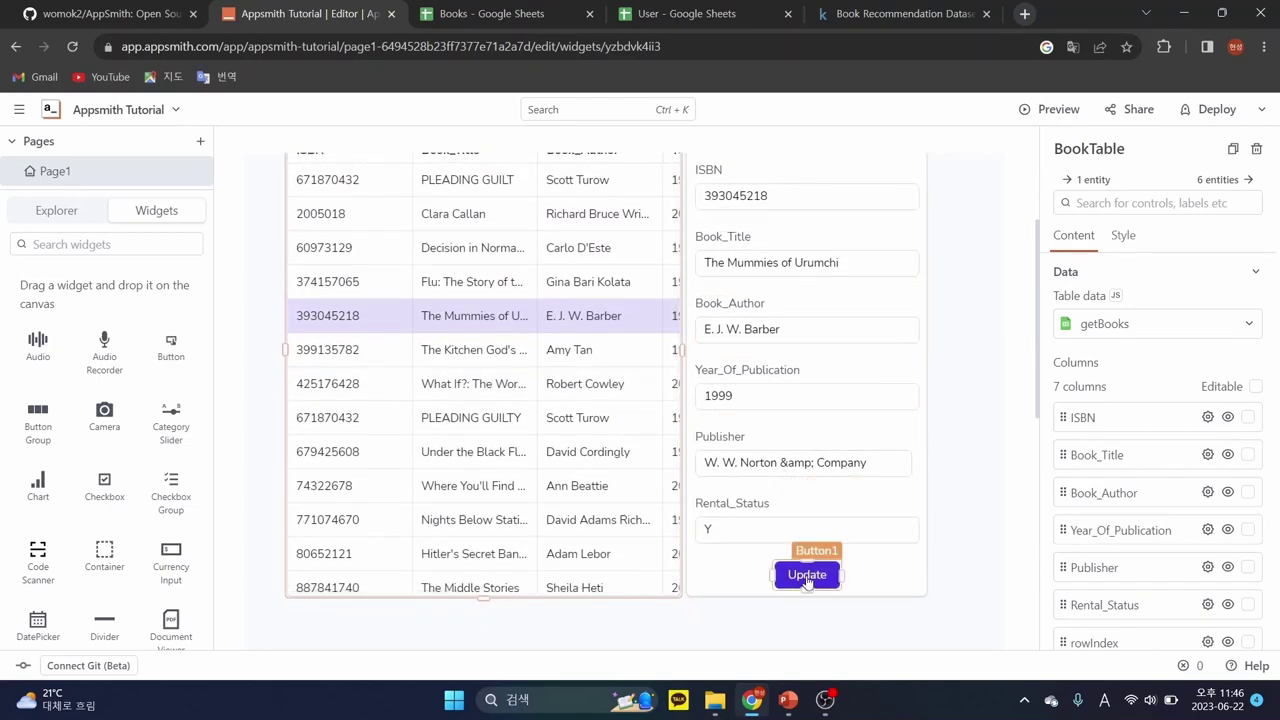
scroll(500, 380, up, 1)
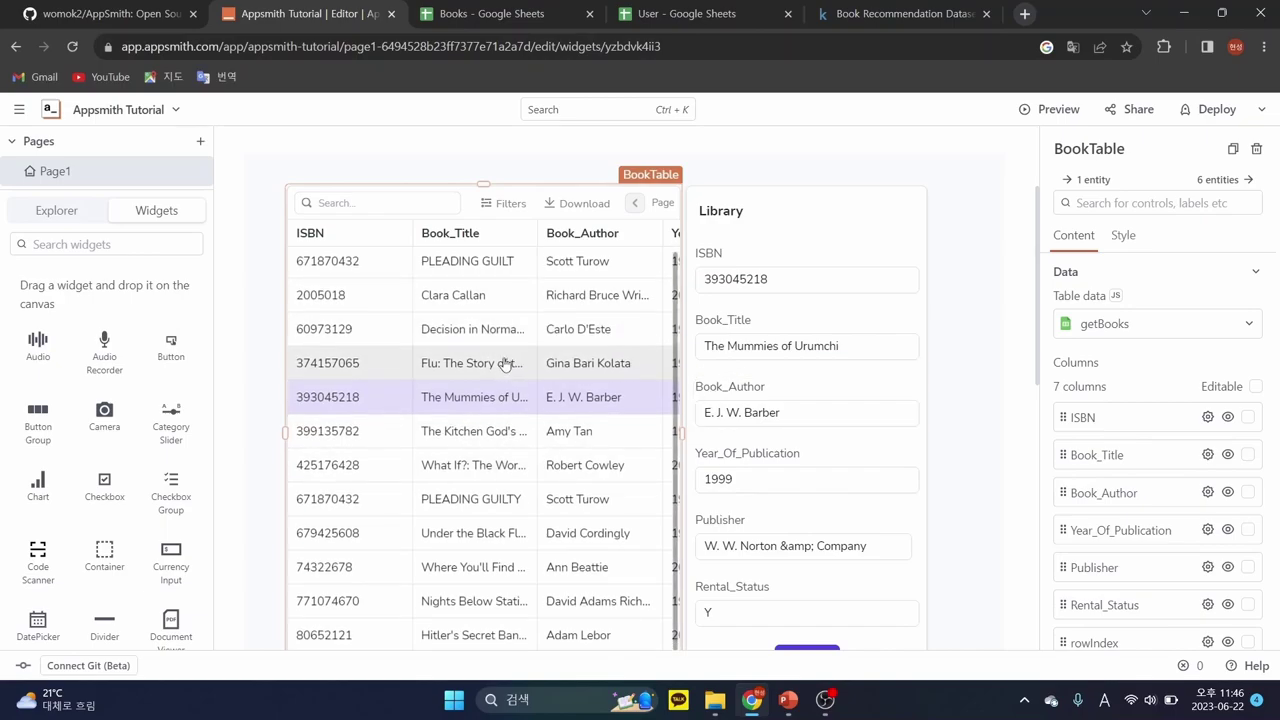
- Switch from the widget library to the page's entity list and go to its Queries/JS section
scroll(450, 392, down, 1)
scroll(104, 430, down, 6)
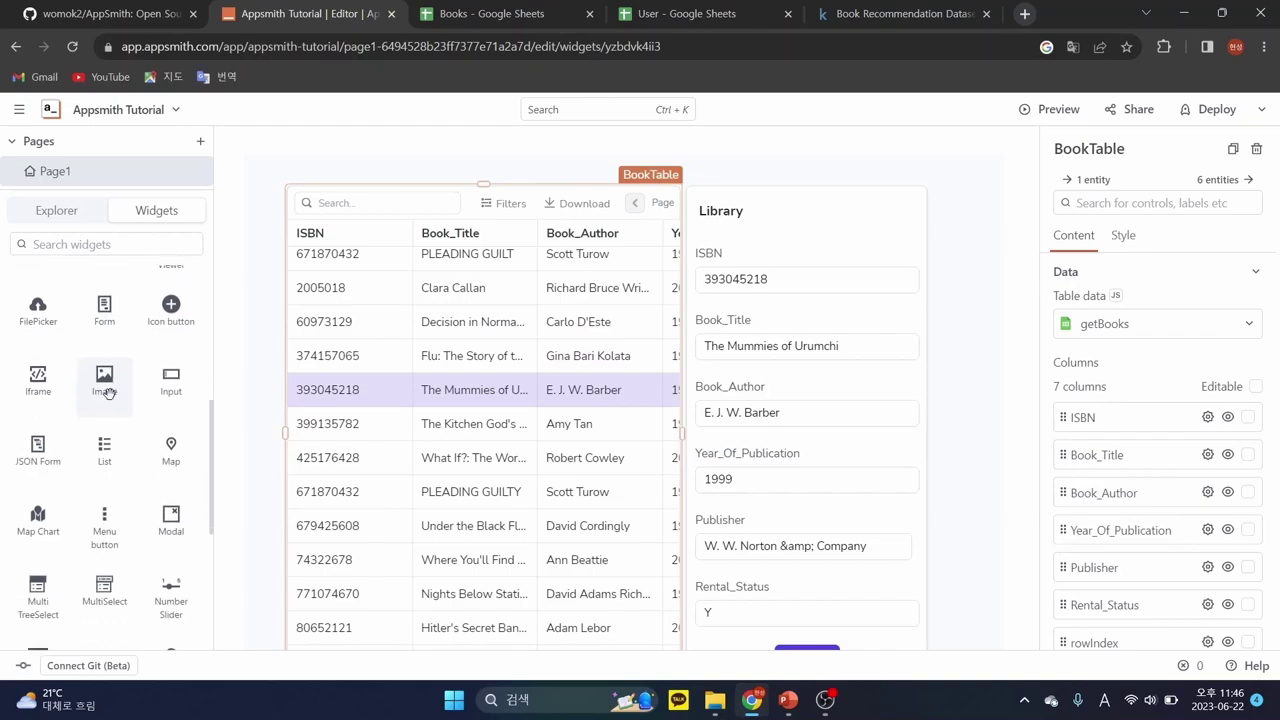
click(56, 212)
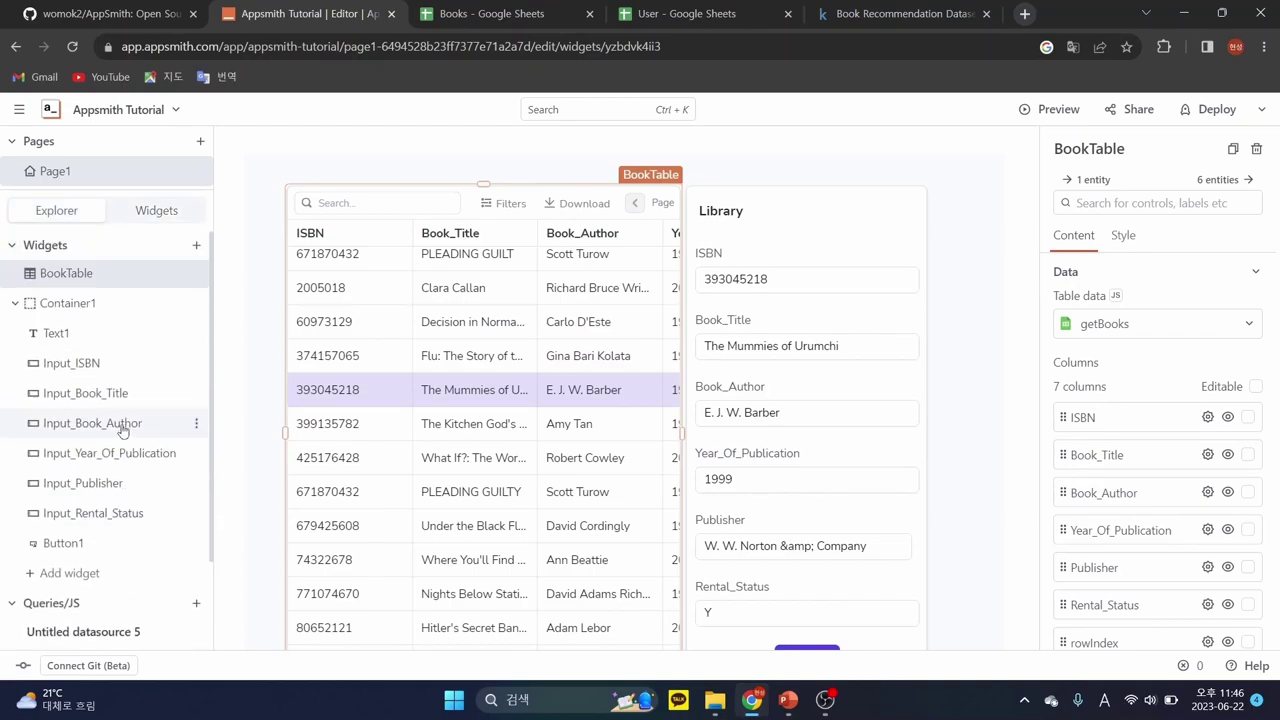
scroll(110, 480, down, 2)
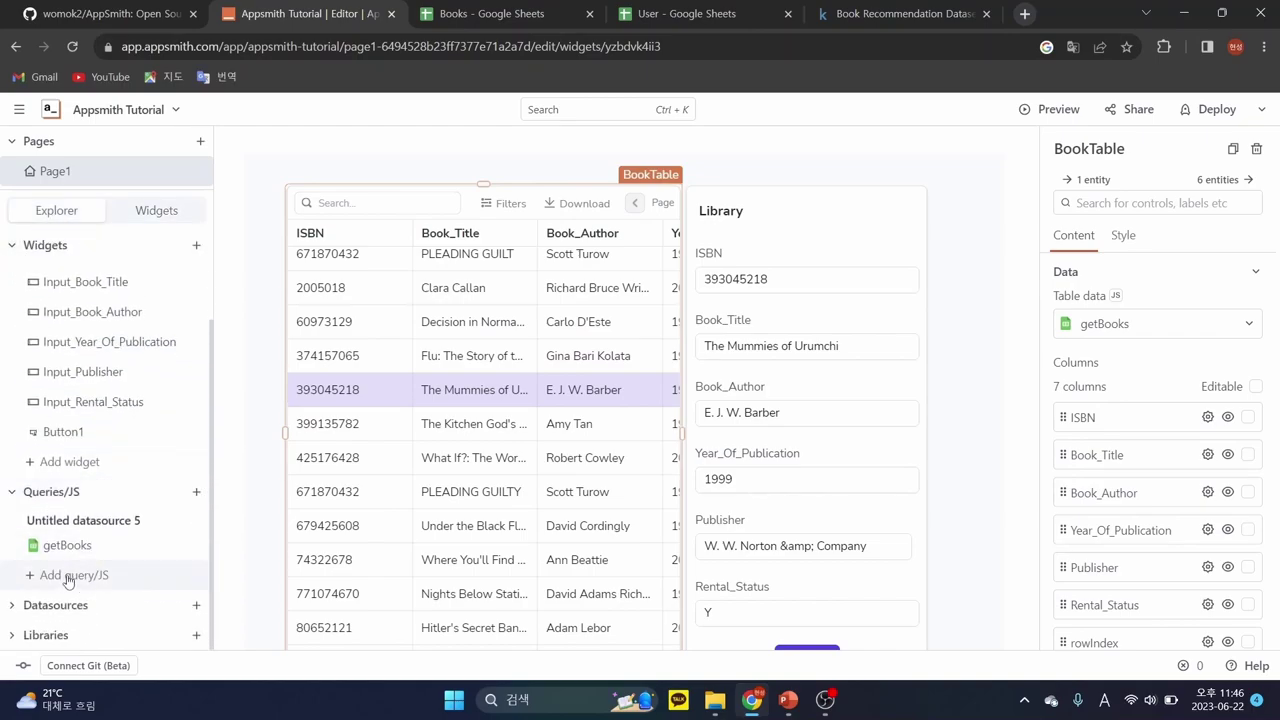